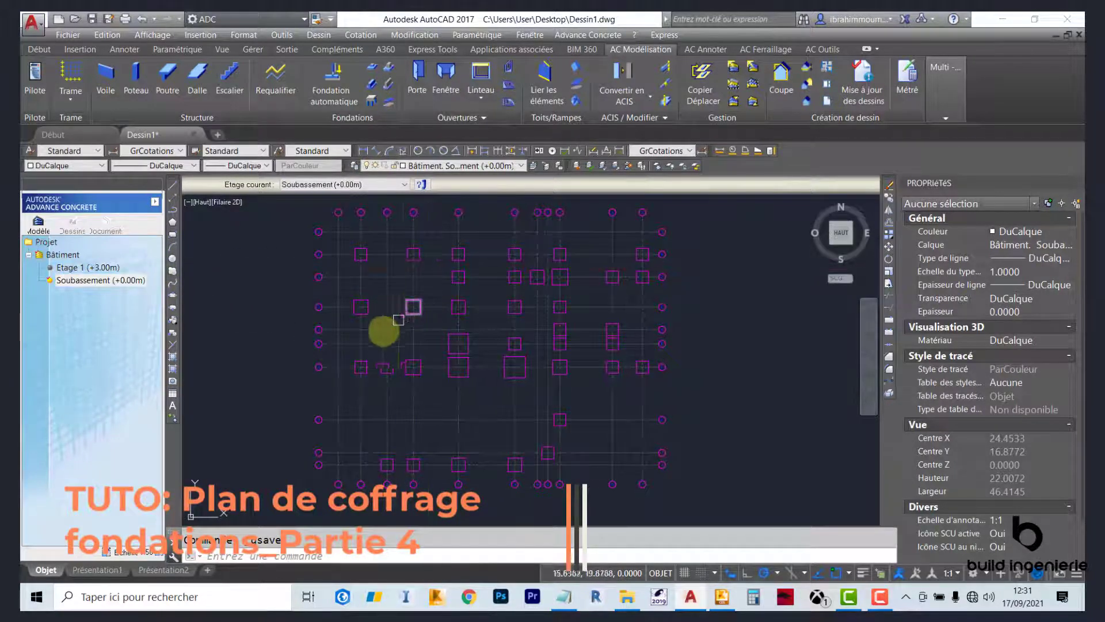
Select the Soubassement level and widen the Advance Concrete project browser
click(99, 280)
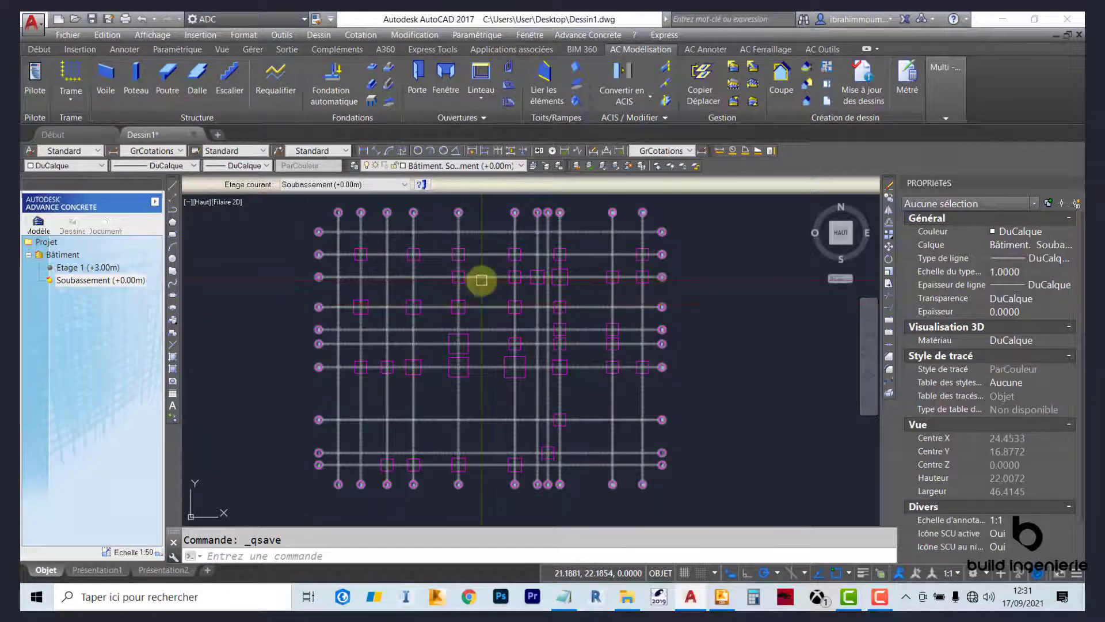
middle_drag(486, 289, 480, 289)
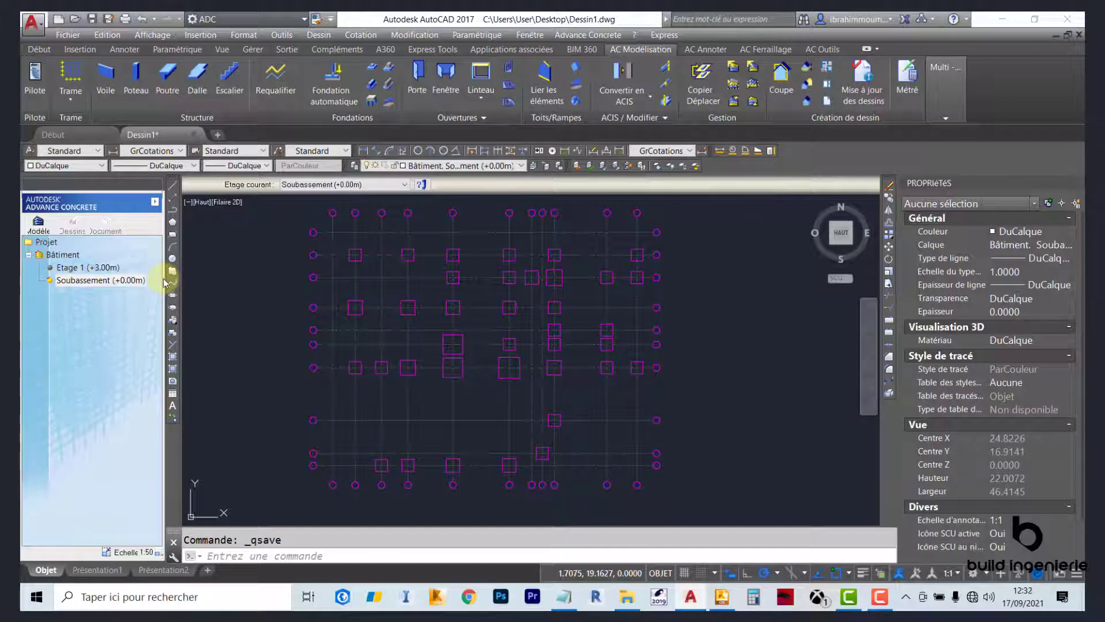
drag(167, 281, 185, 276)
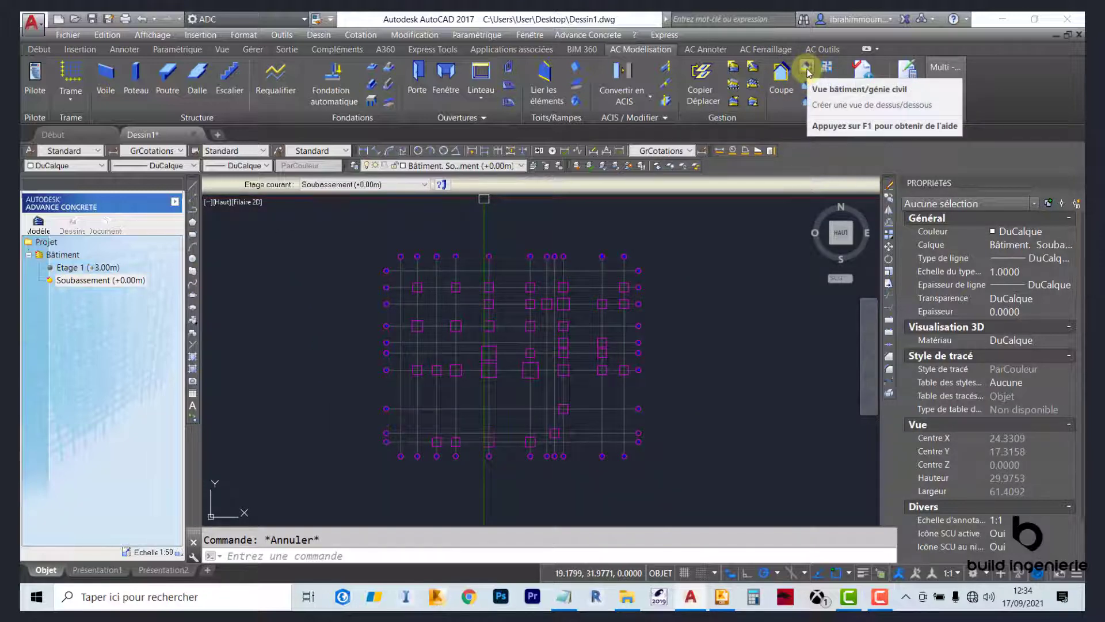
Set the unit type for Longueurs to Centimètre in the Standard working units style and apply it
click(806, 69)
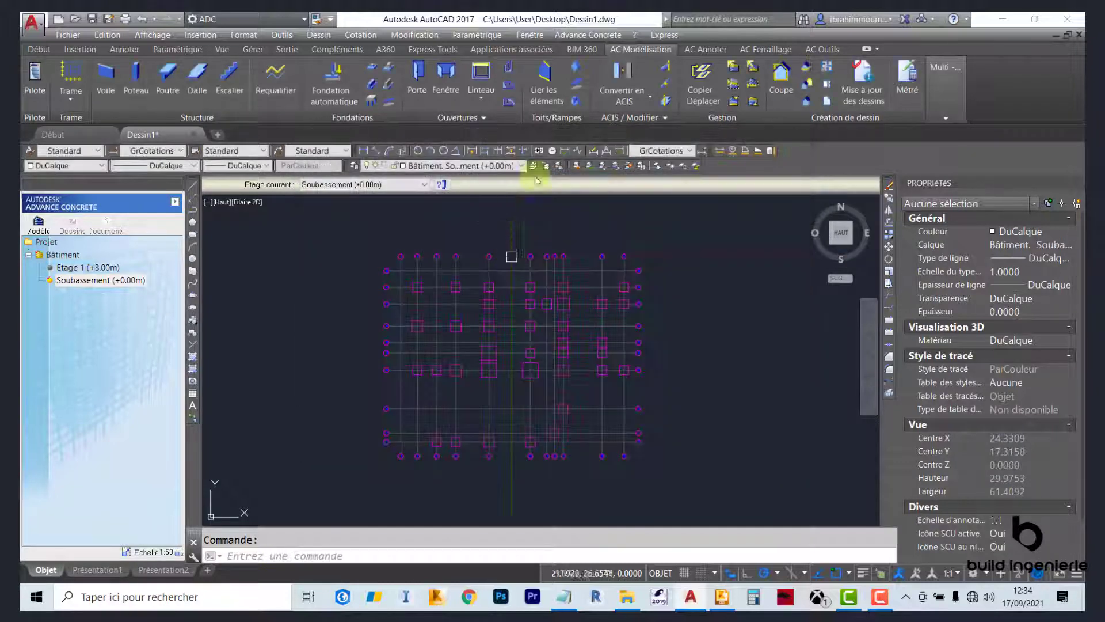
click(645, 447)
click(822, 49)
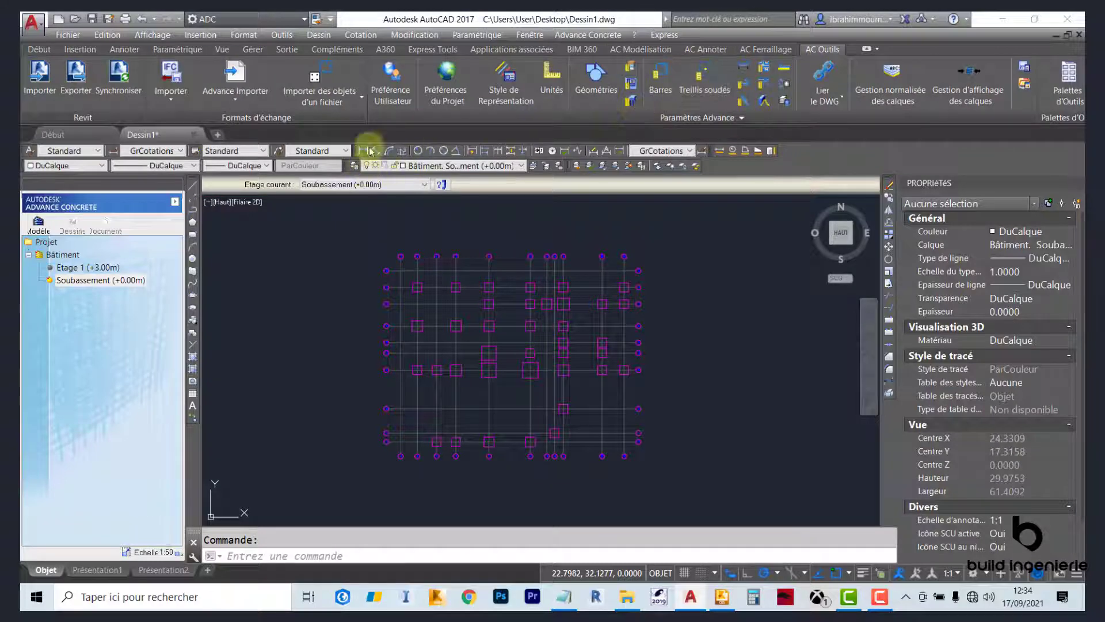
click(551, 88)
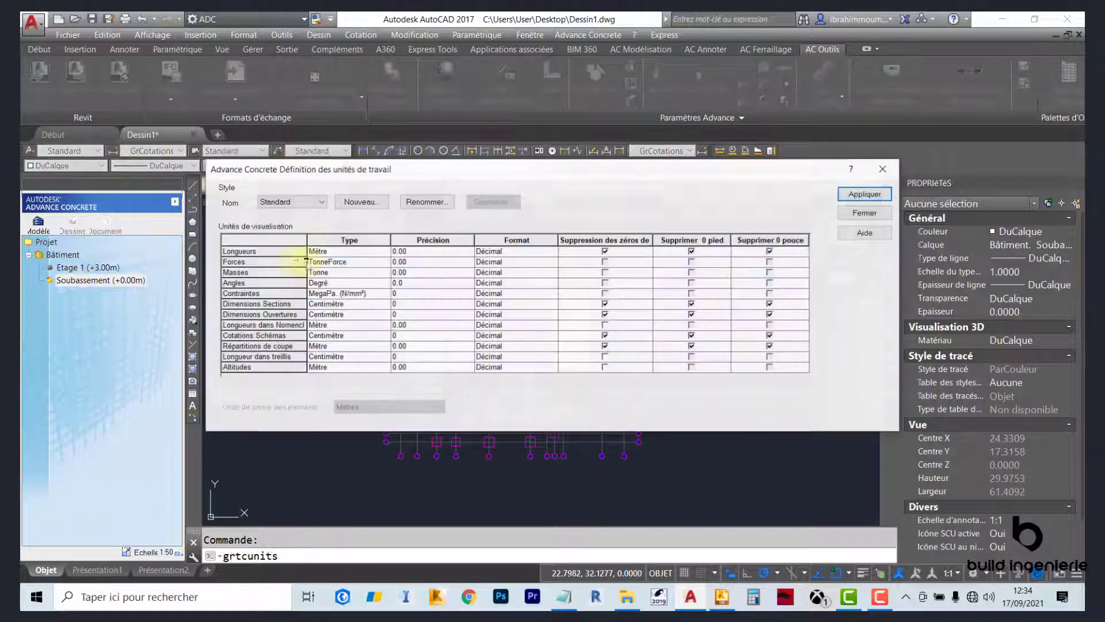
click(351, 251)
click(360, 291)
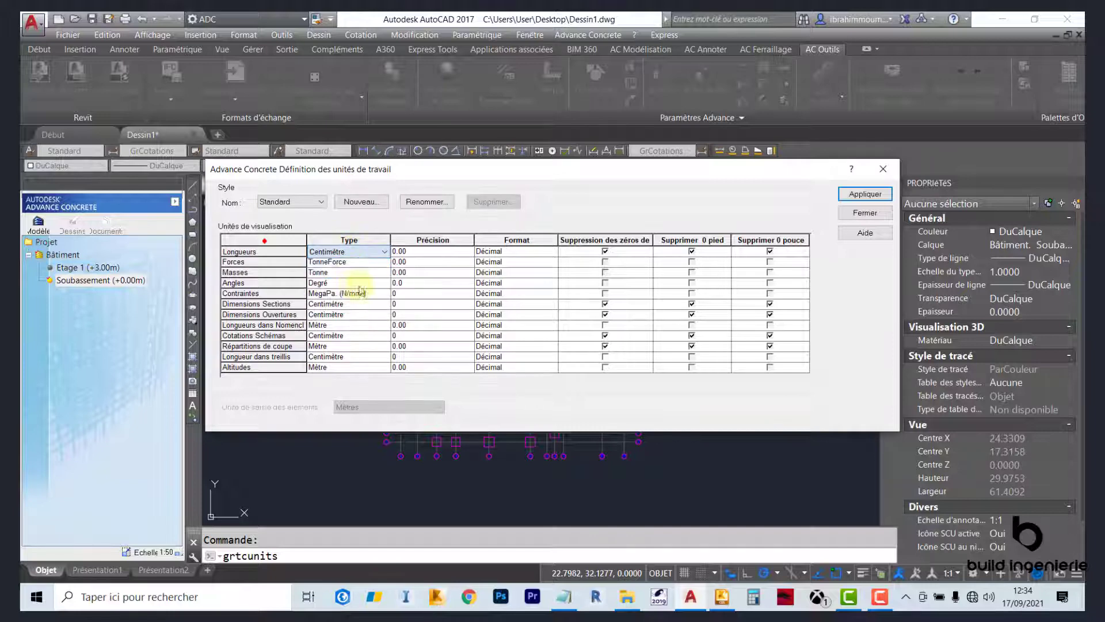
click(864, 194)
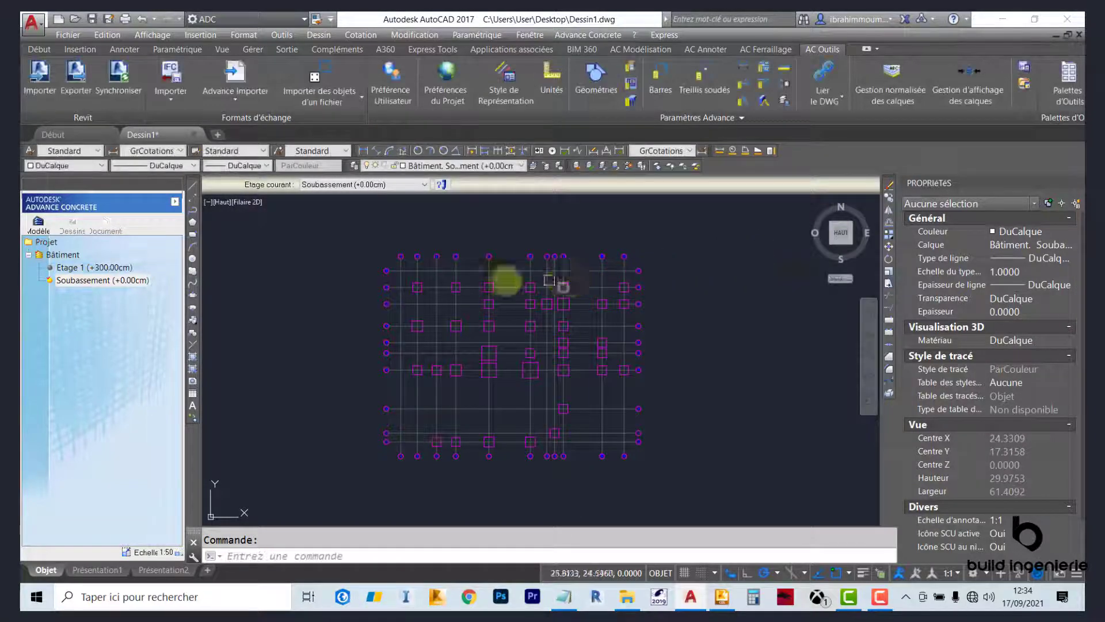
Check the width of the footing at grid lines B and 2 with a temporary linear dimension
scroll(401, 278, up, 5)
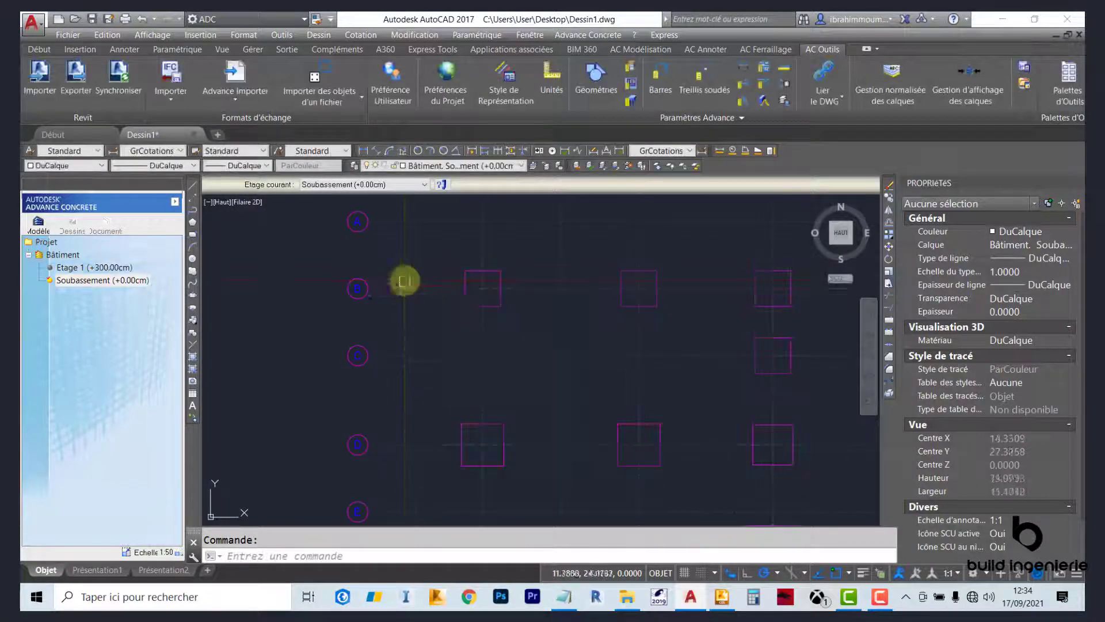
click(363, 150)
click(424, 304)
click(458, 288)
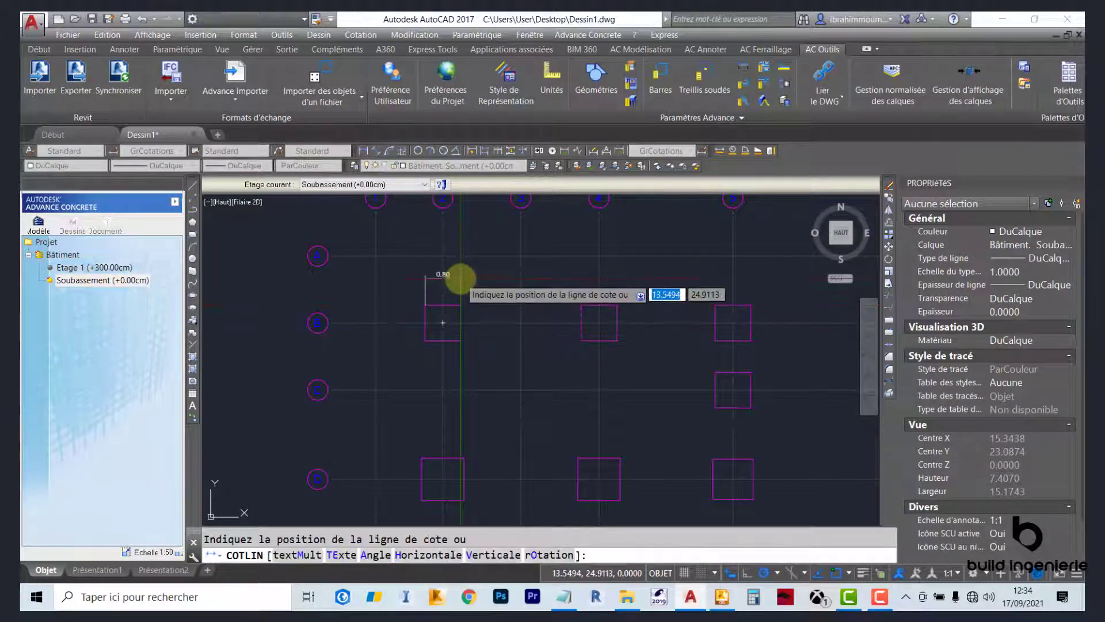
scroll(458, 286, up, 4)
key(Escape)
scroll(460, 285, down, 5)
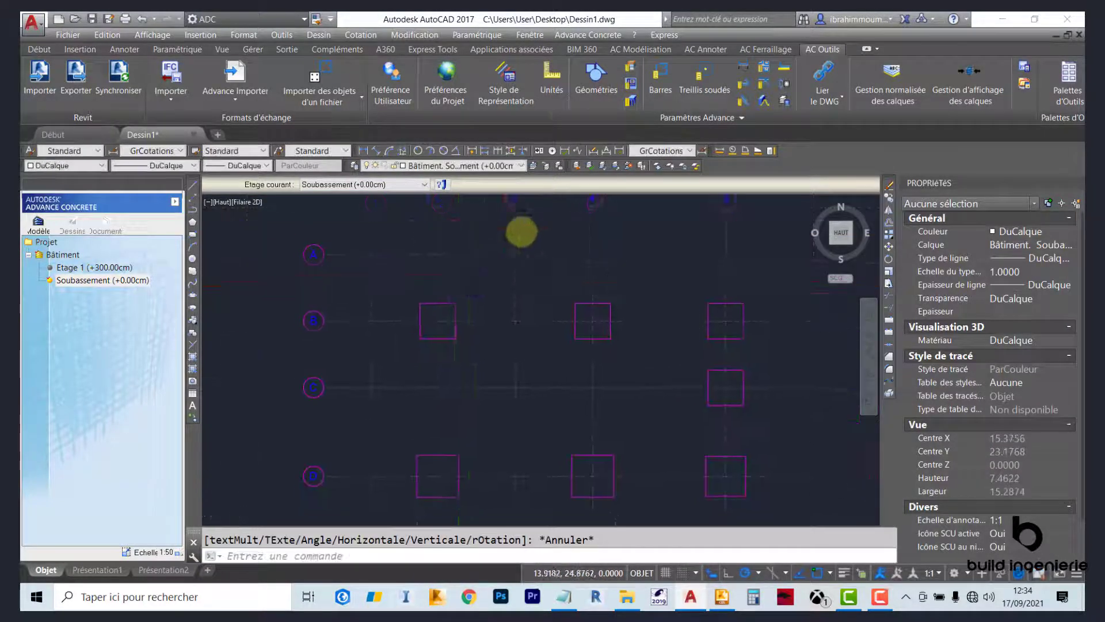
click(640, 50)
click(822, 70)
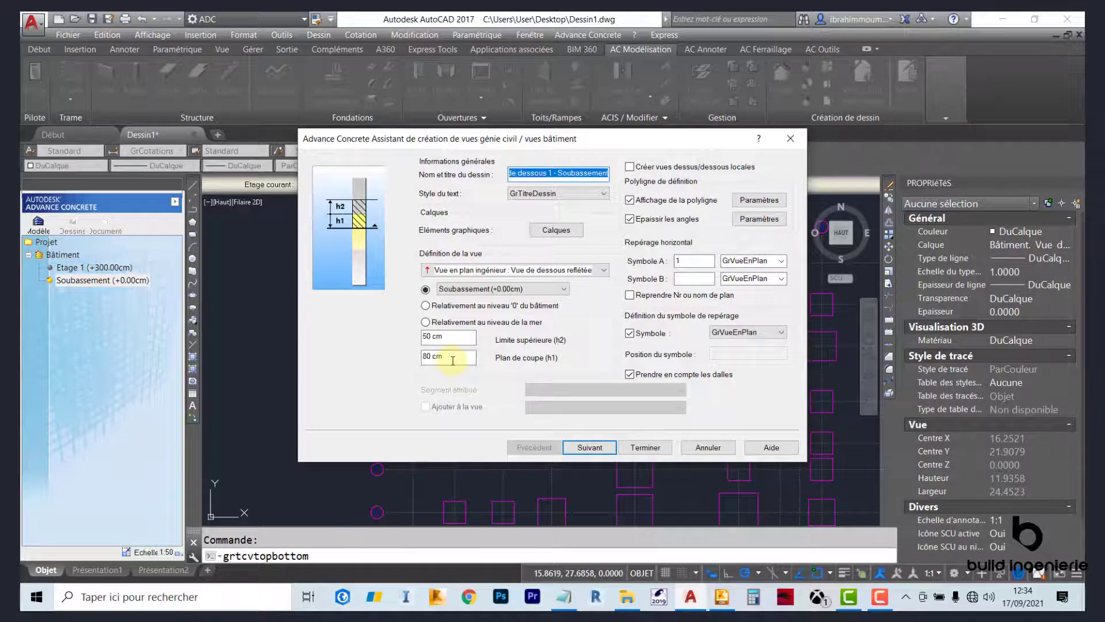
drag(453, 360, 400, 370)
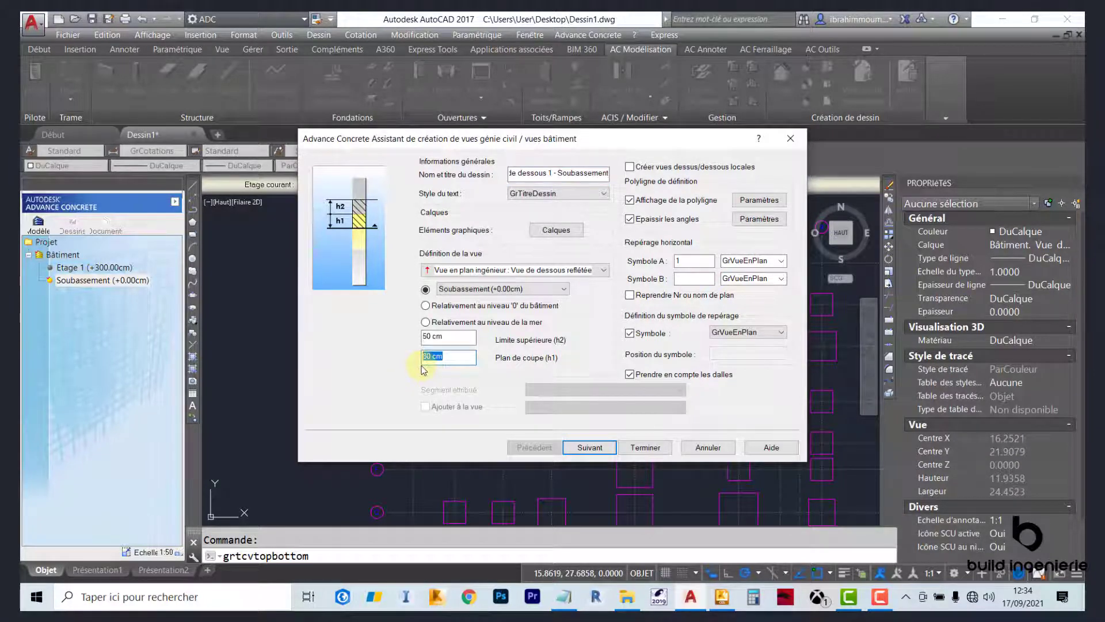
key(Escape)
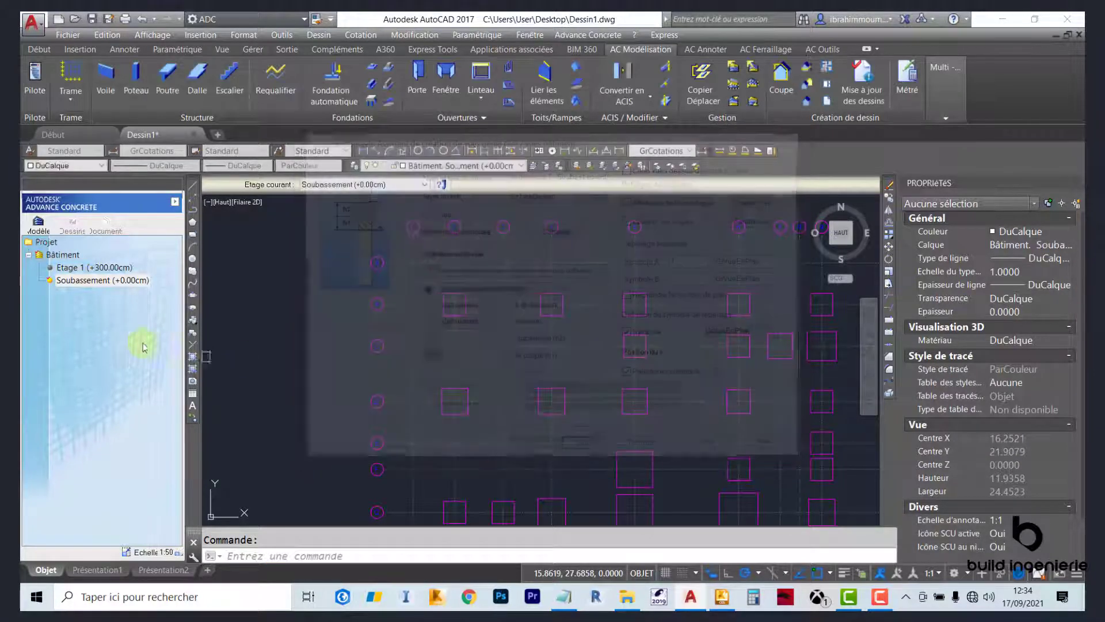
Check the storey height in the properties of the Soubassement level, leaving them unmodified
click(86, 280)
right_click(74, 280)
click(115, 433)
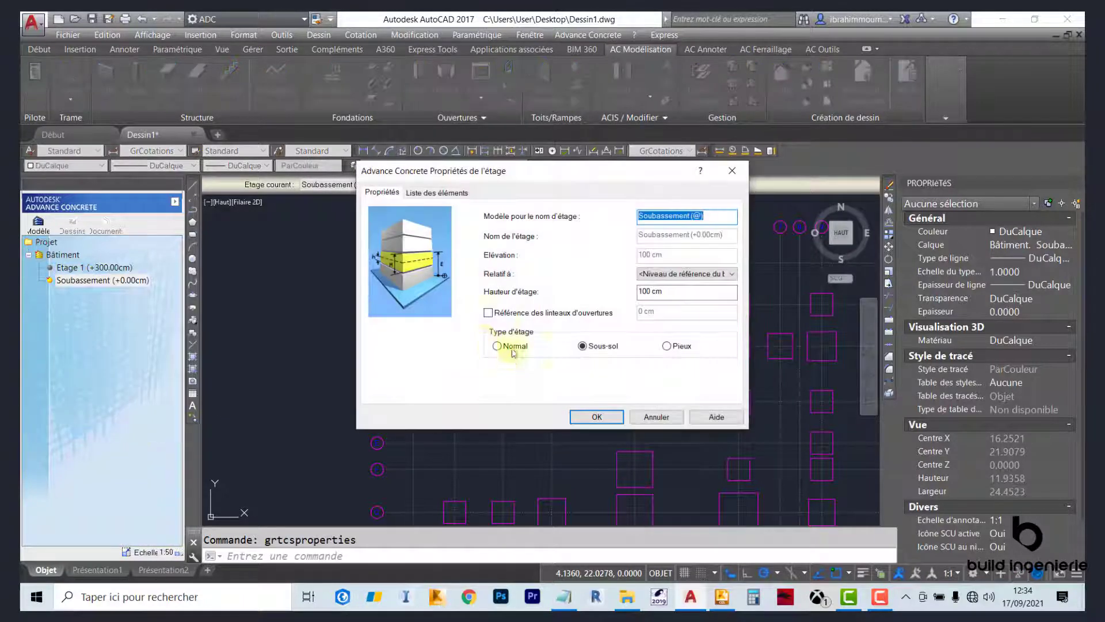
click(667, 295)
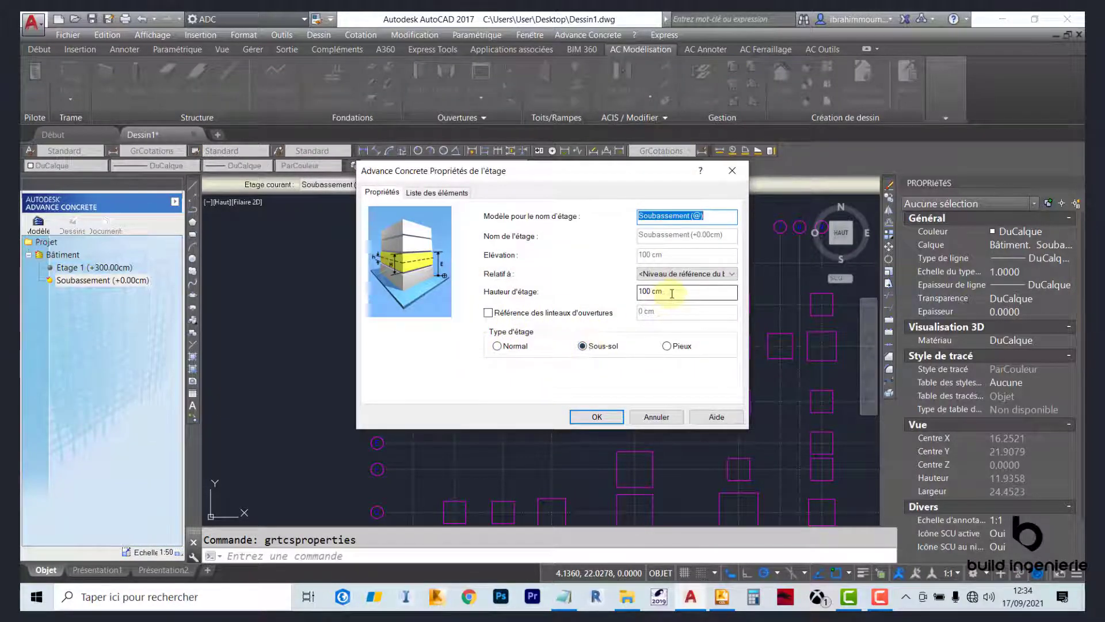
click(671, 294)
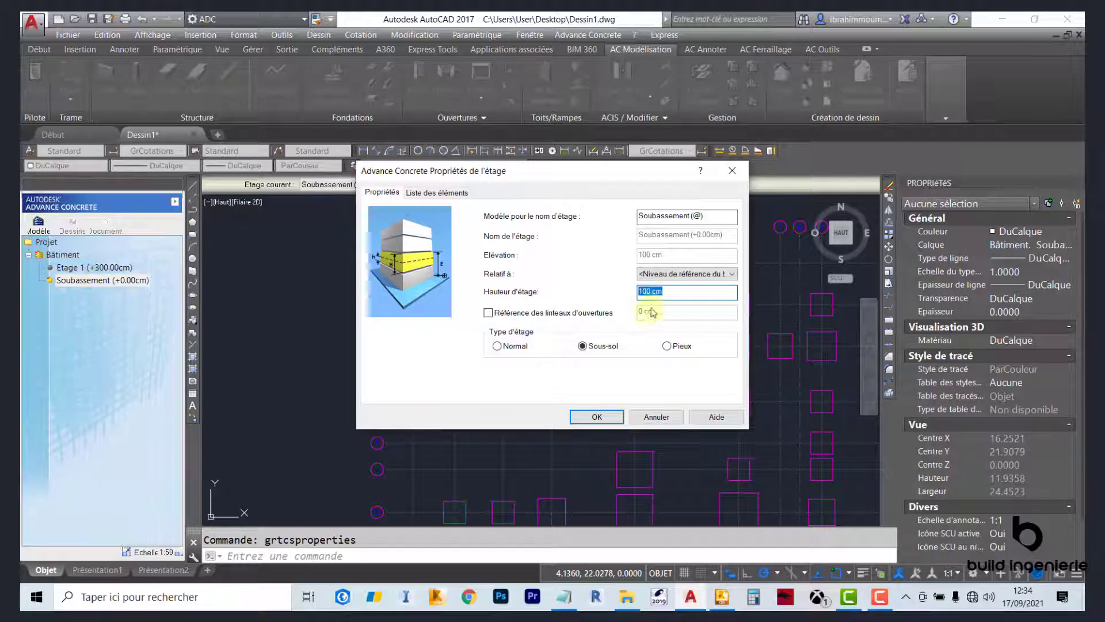
click(647, 413)
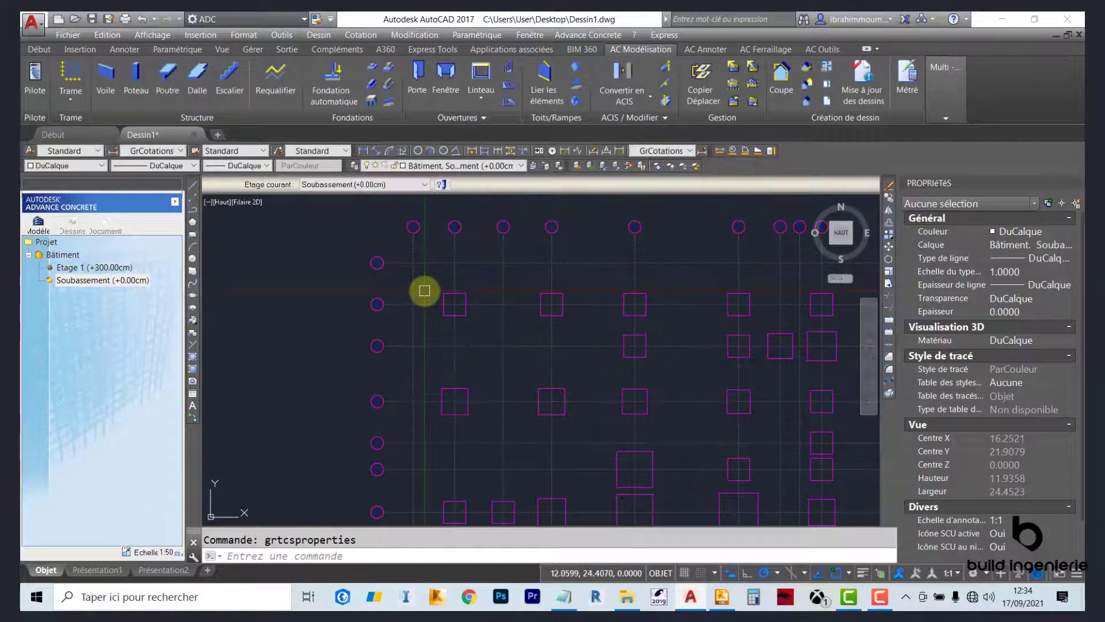
Create a building plan view of Soubassement titled PLAN DE FONDATIONS, with the upper limit h2 at 50 cm and the default visible-object settings
click(807, 74)
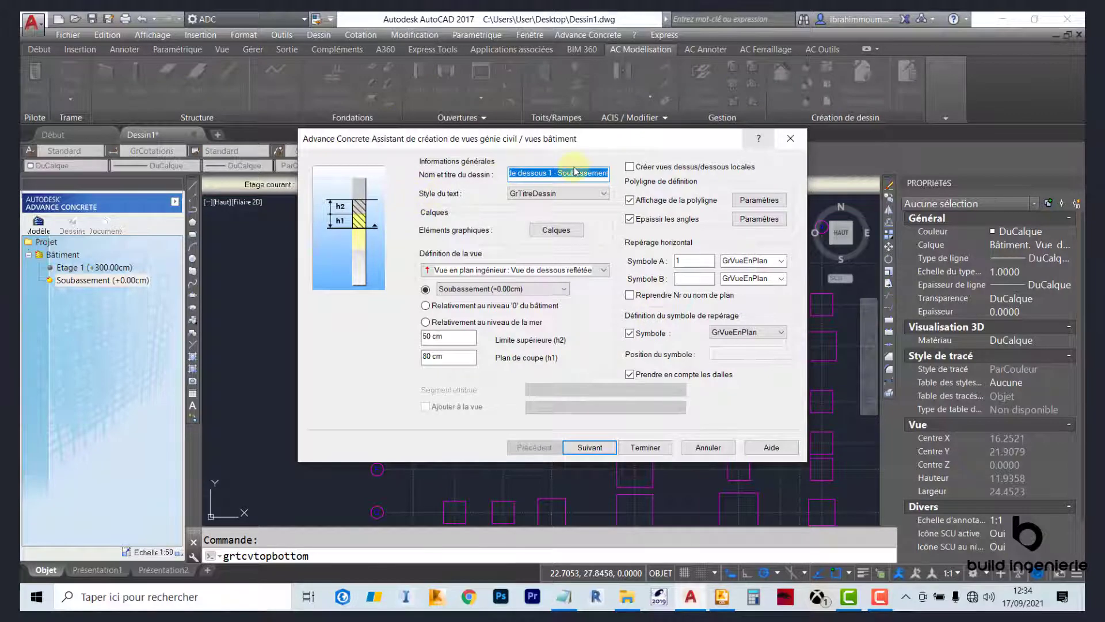
text(PLAN DE FONDATIONS)
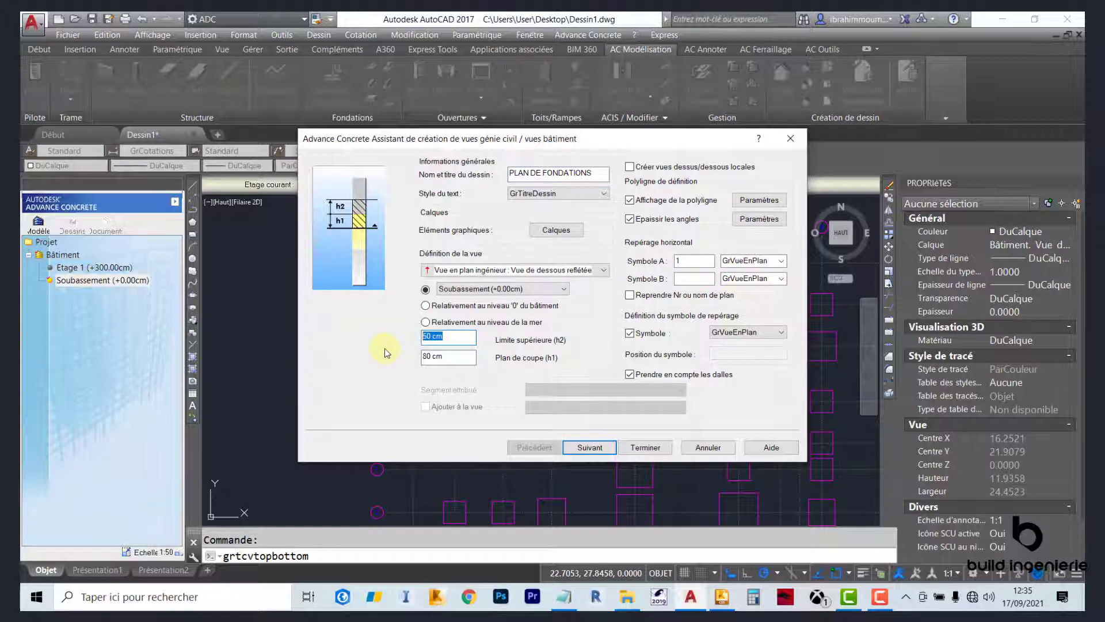
key(BackSpace)
text(50)
click(610, 449)
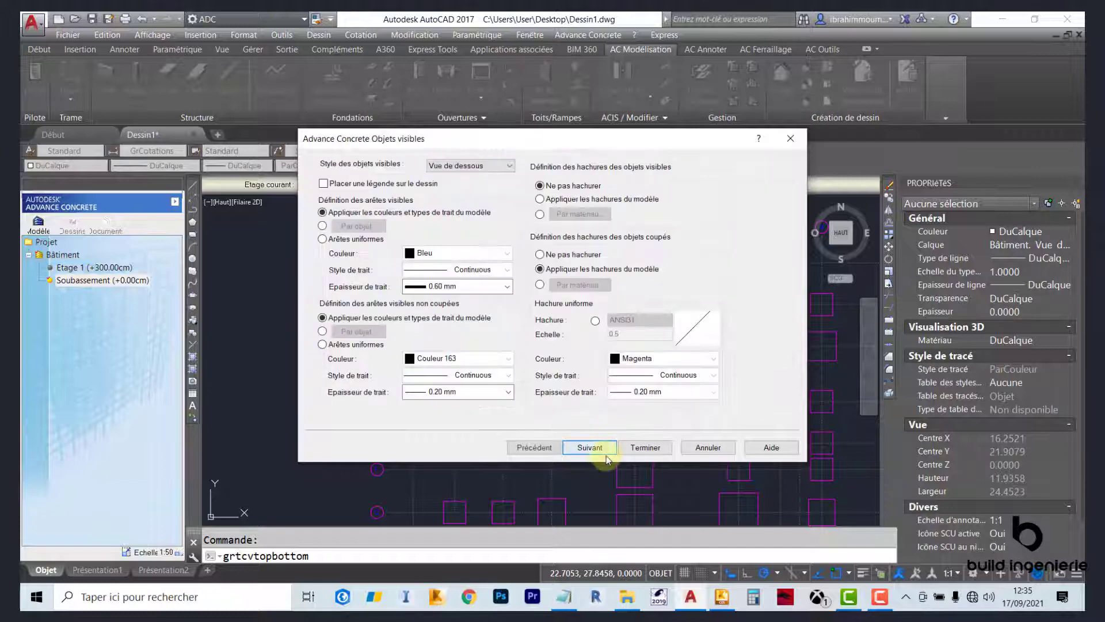
click(647, 452)
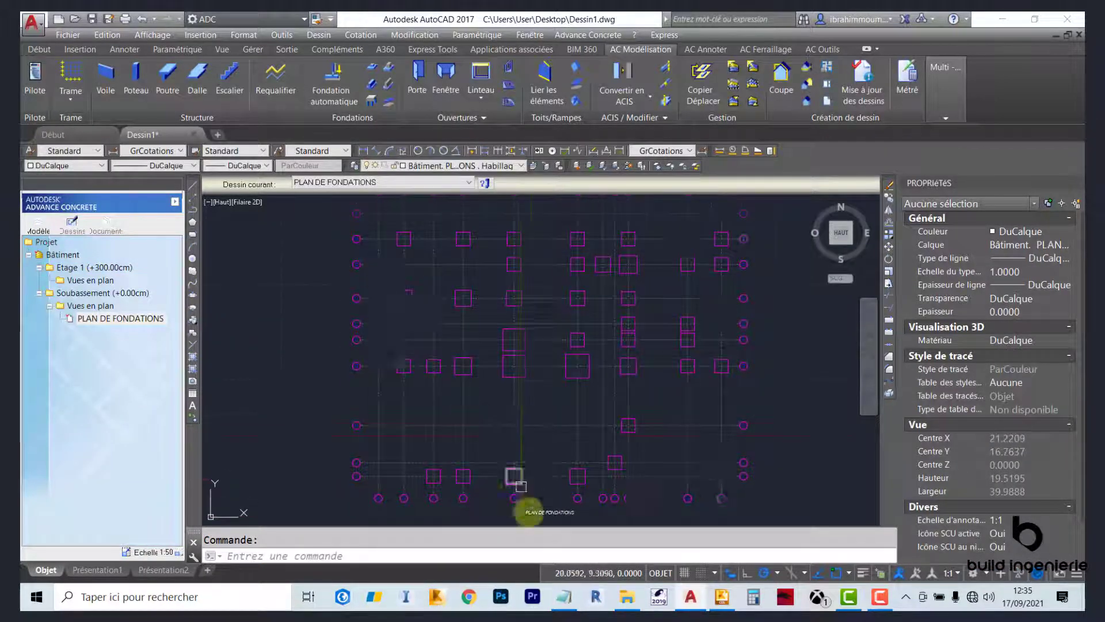
Try the isolated footing command with PLAN DE FONDATIONS active, and toggle to model mode and back to drawing mode
scroll(529, 492, up, 4)
scroll(529, 494, down, 5)
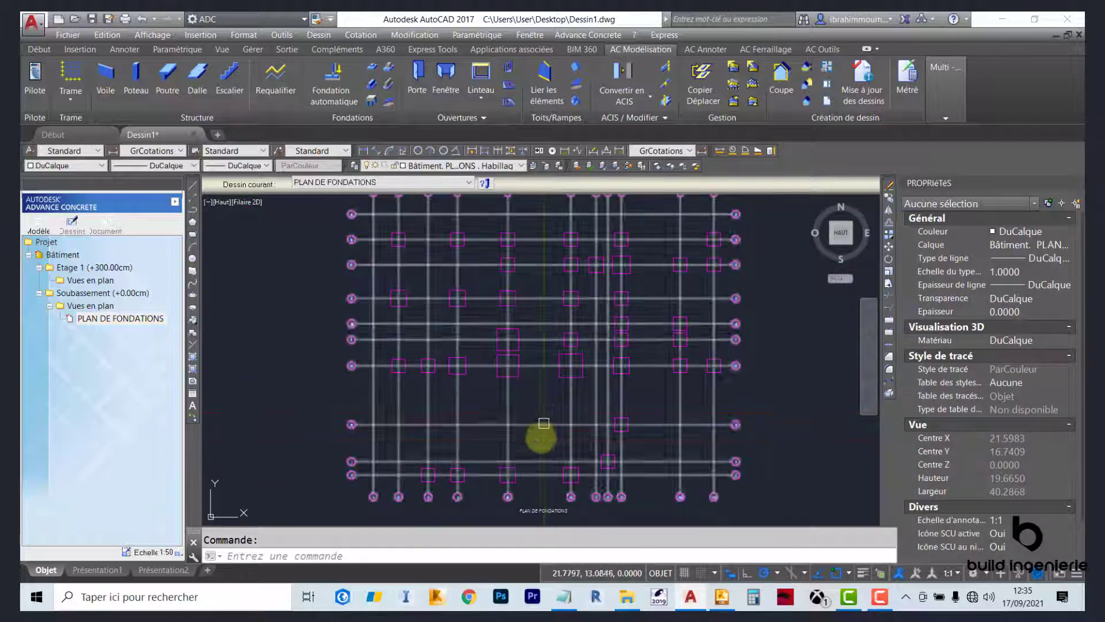
click(103, 320)
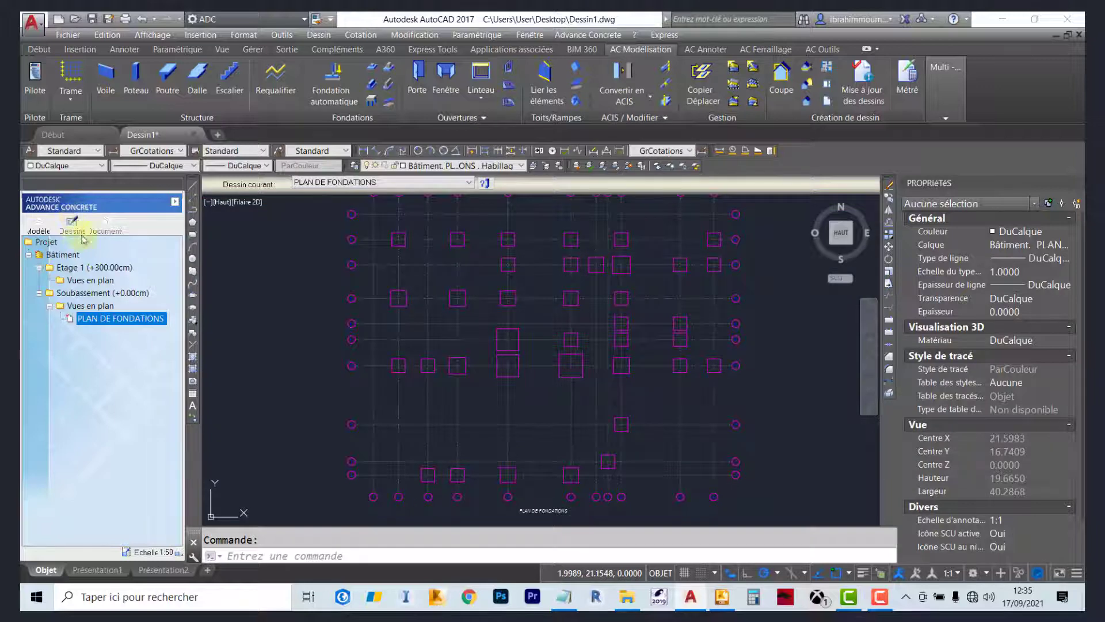
click(371, 70)
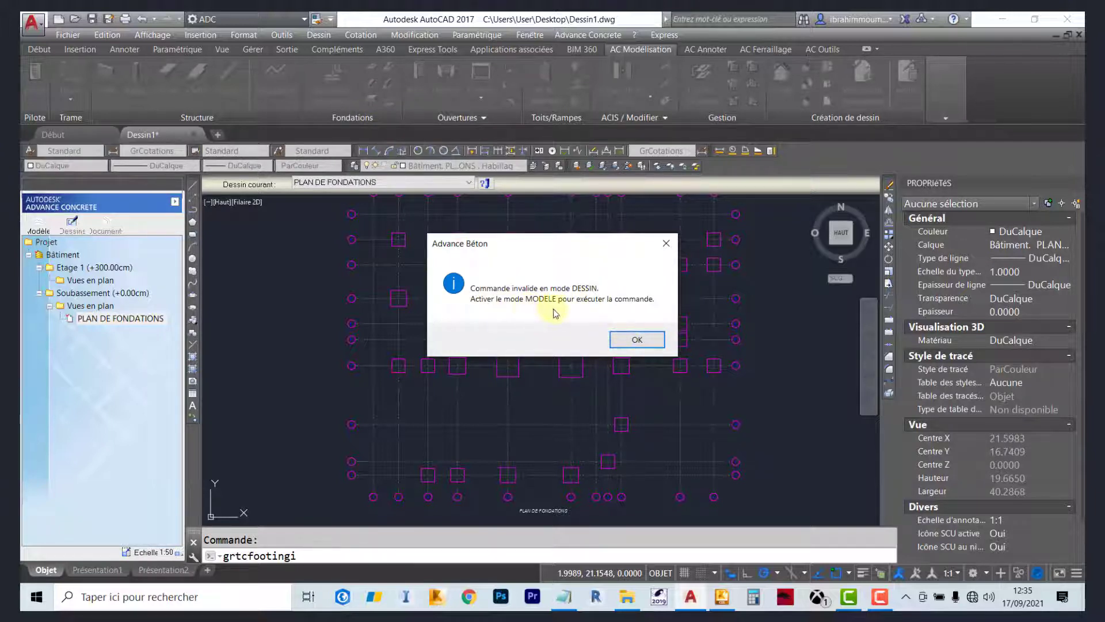
click(633, 339)
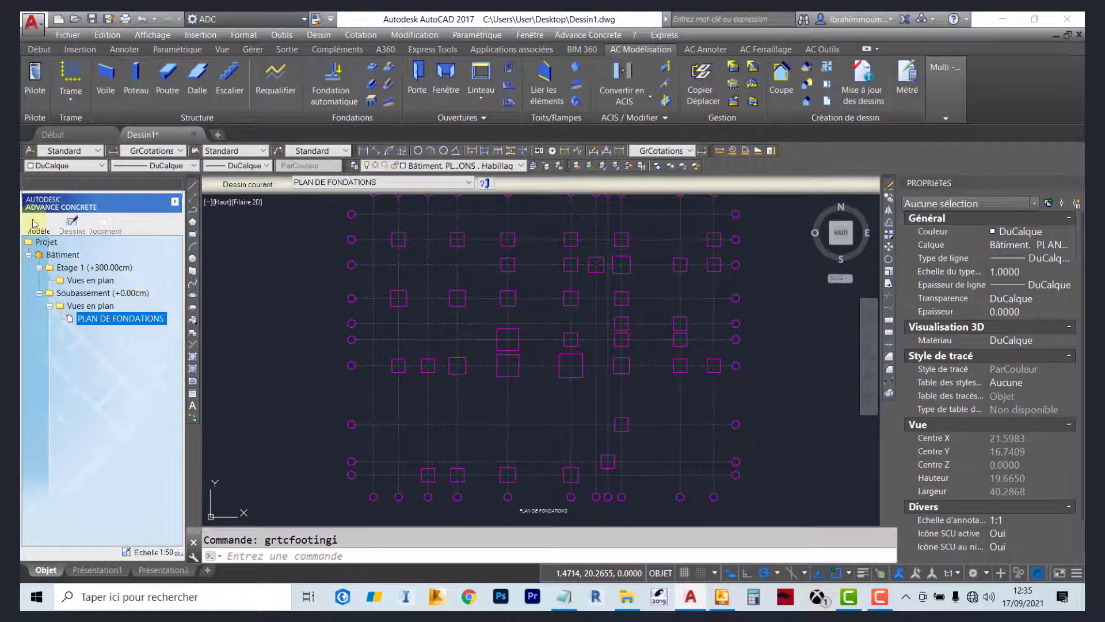
click(37, 223)
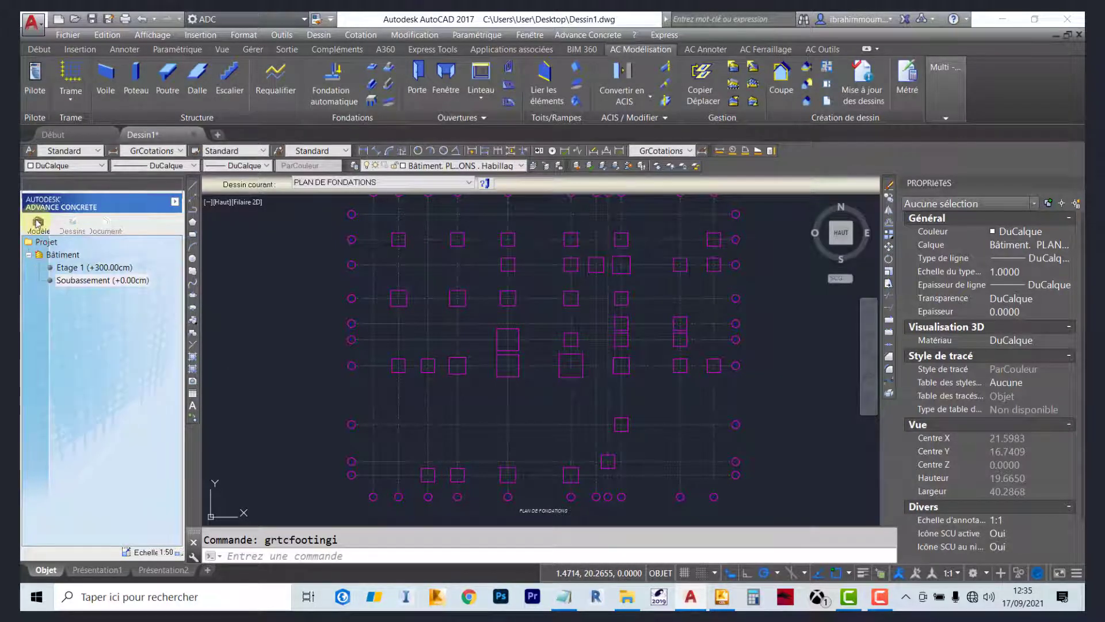
click(75, 230)
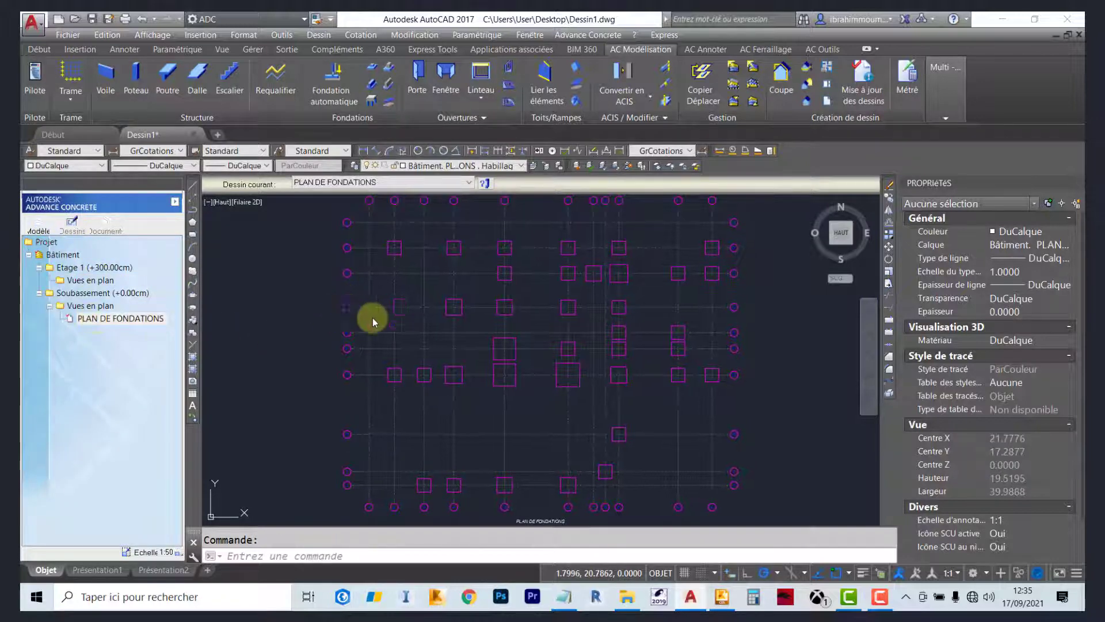
Start a linear dimension and enable all object snap modes in the drafting settings
scroll(321, 298, down, 2)
scroll(423, 305, up, 2)
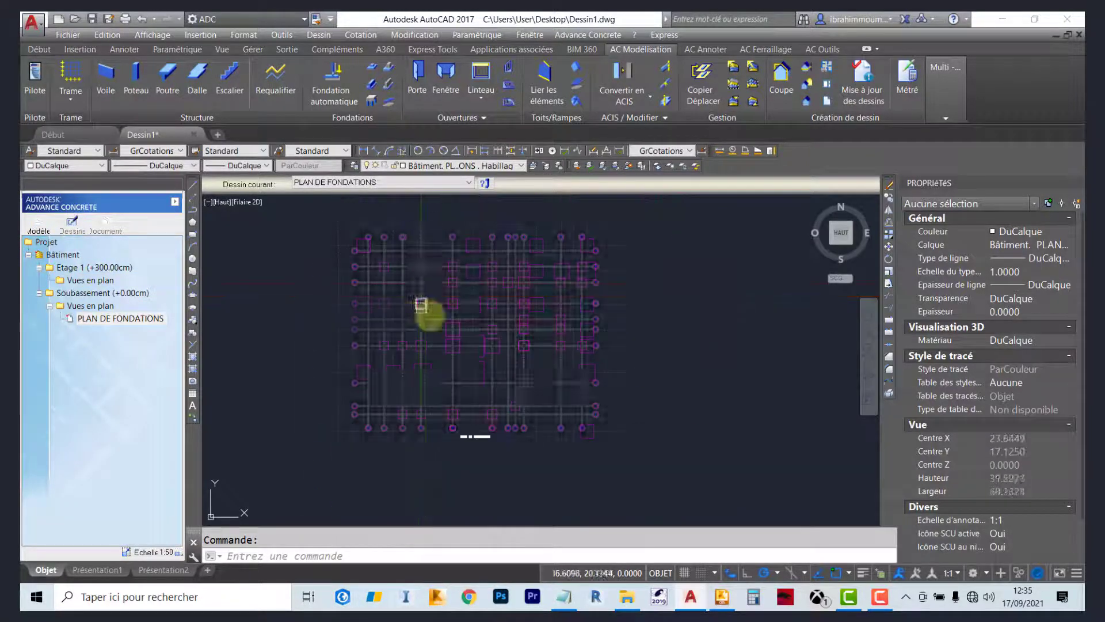
scroll(383, 230, up, 1)
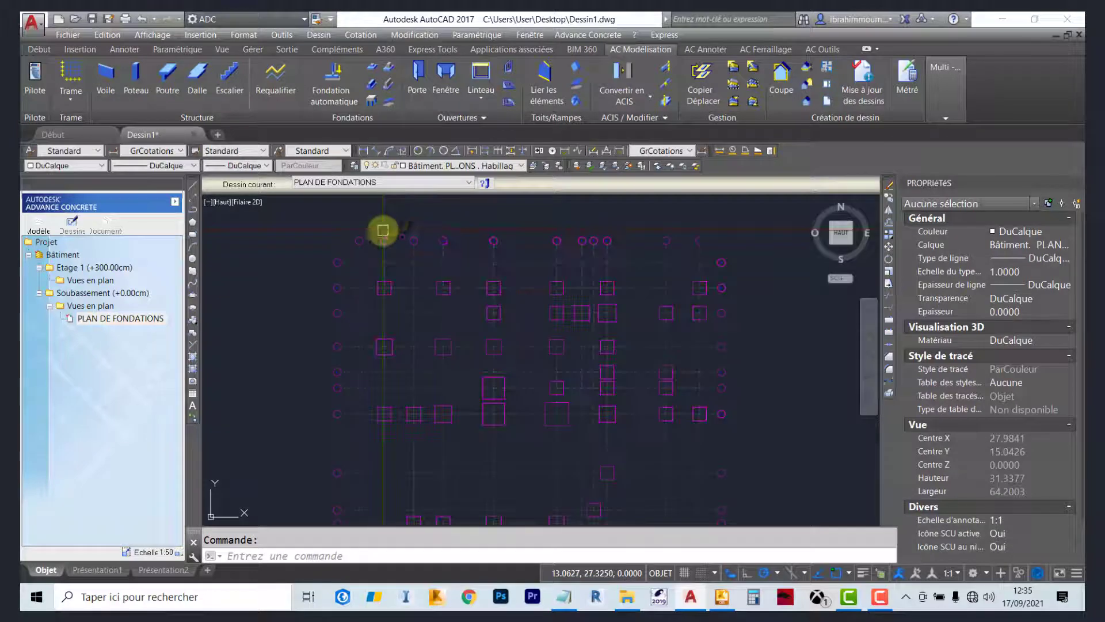
click(364, 150)
scroll(370, 222, up, 4)
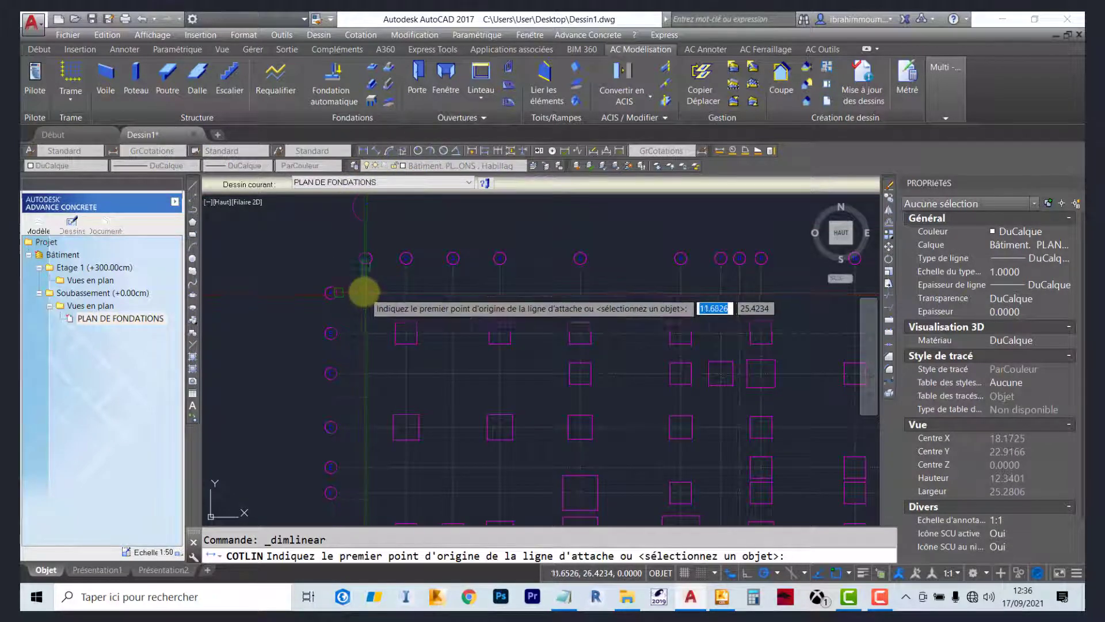
scroll(369, 287, up, 4)
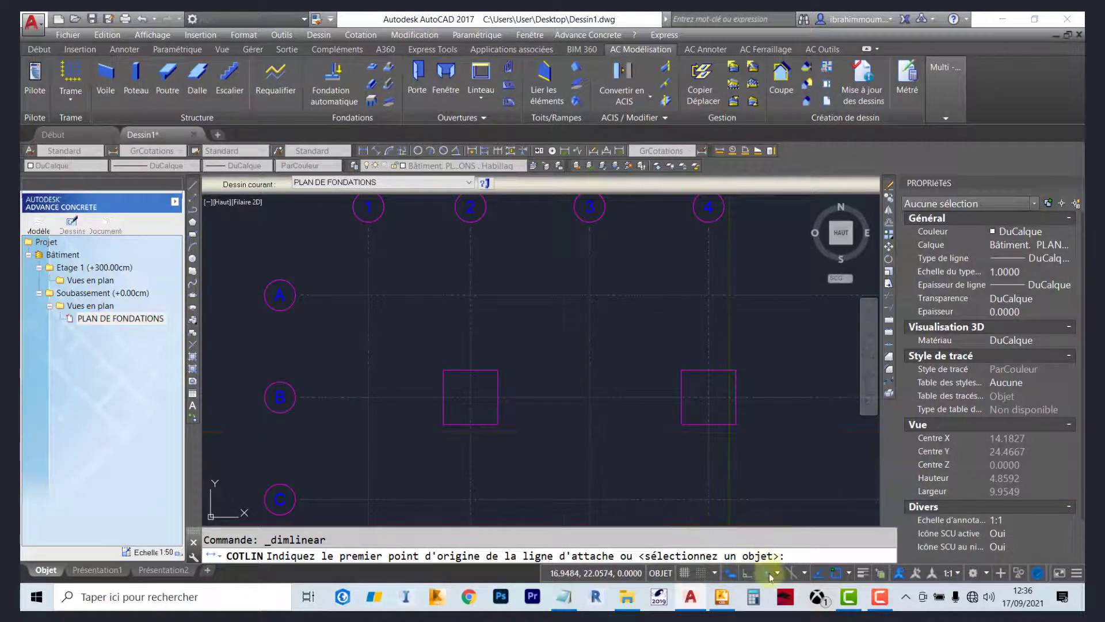
click(848, 572)
click(847, 556)
click(667, 222)
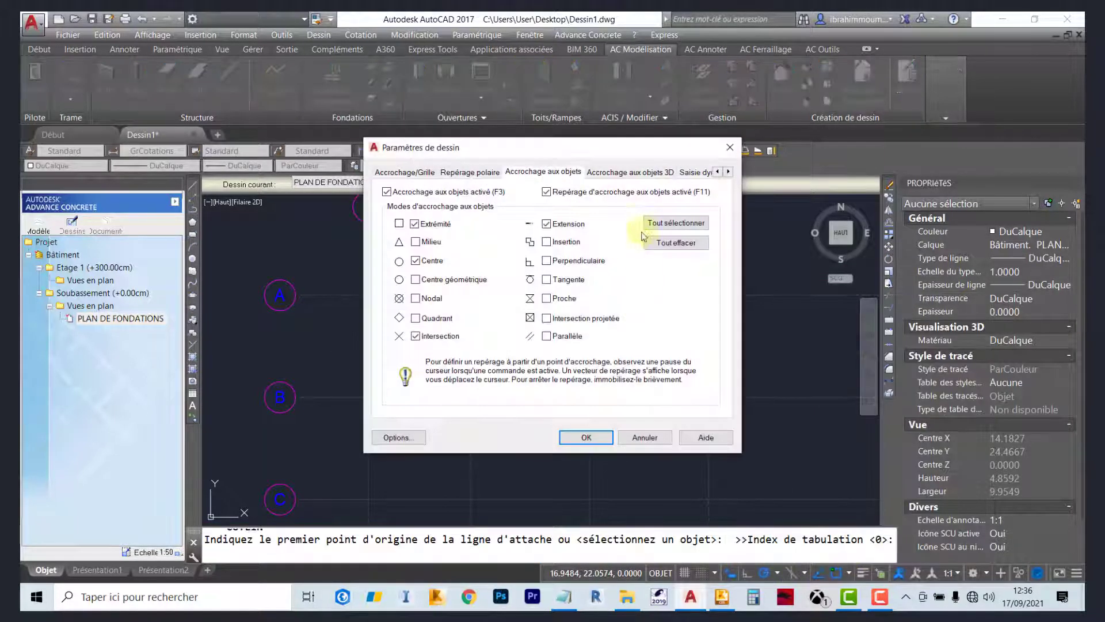
click(583, 437)
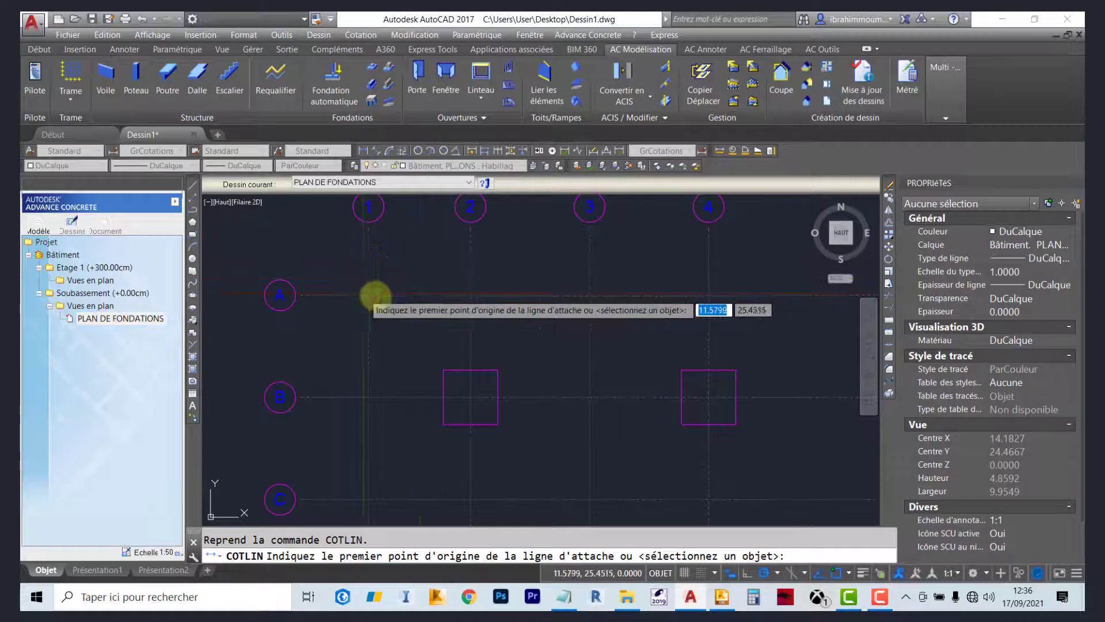
Place a horizontal linear dimension between grid lines 1 and 2, just below the upper axis bubbles
scroll(366, 295, up, 4)
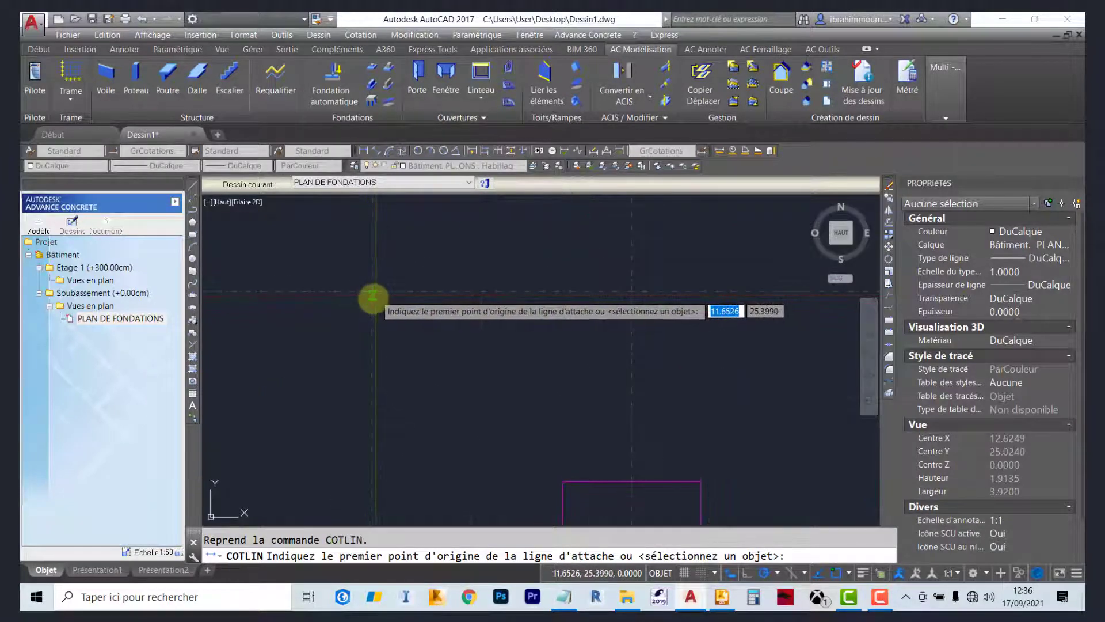
click(375, 298)
click(633, 300)
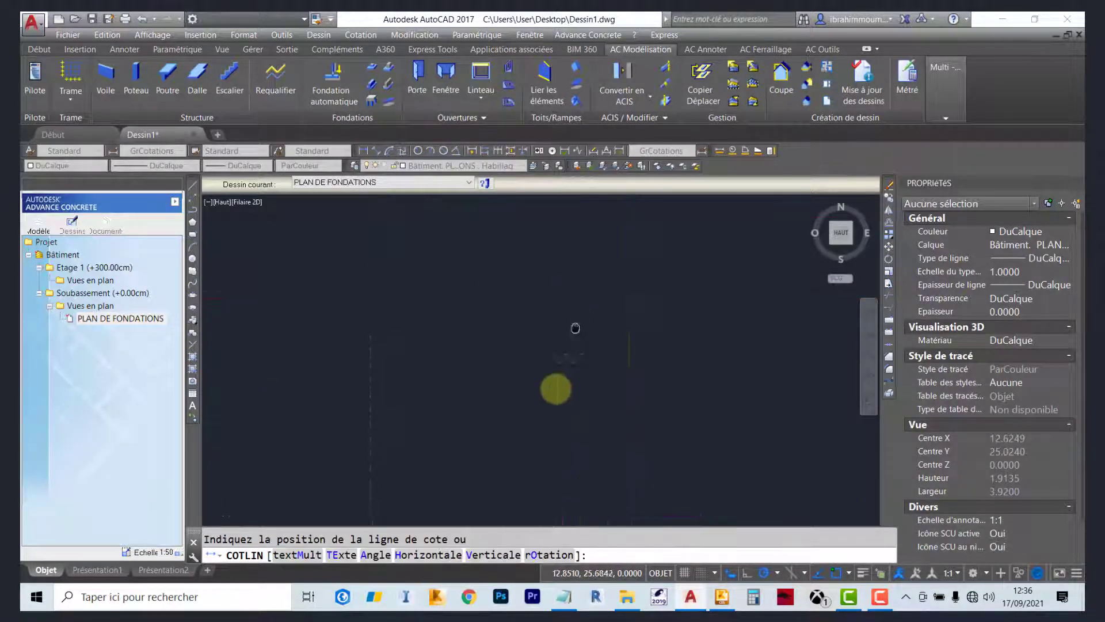
scroll(553, 374, down, 3)
click(551, 335)
scroll(390, 301, down, 4)
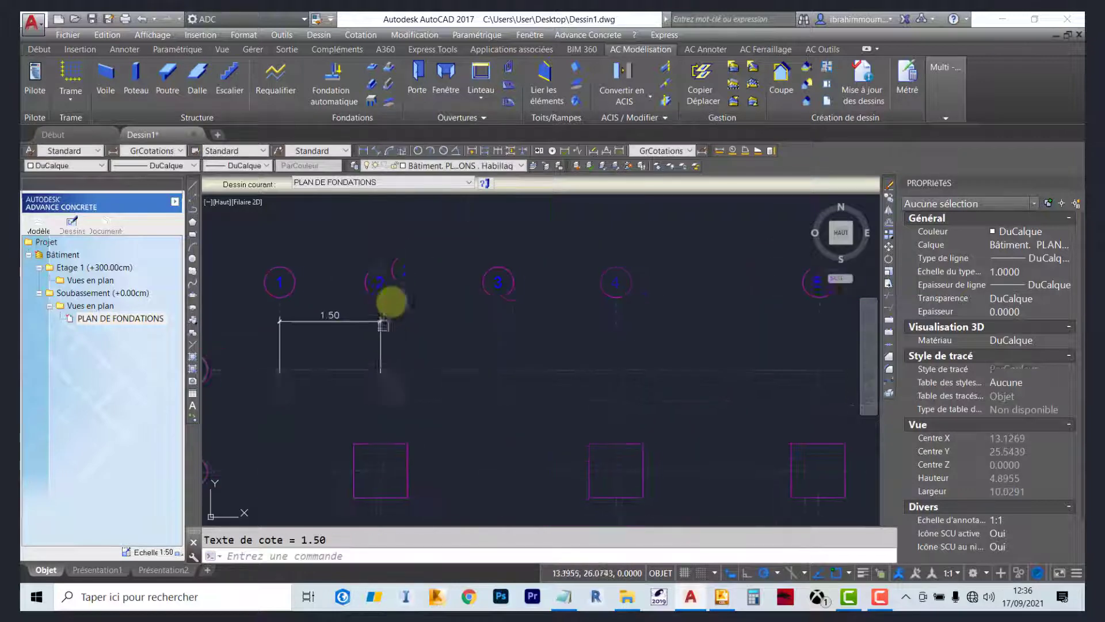
Continue the upper dimension chain from grid line 2 through grid lines 3, 4 and 5
click(508, 153)
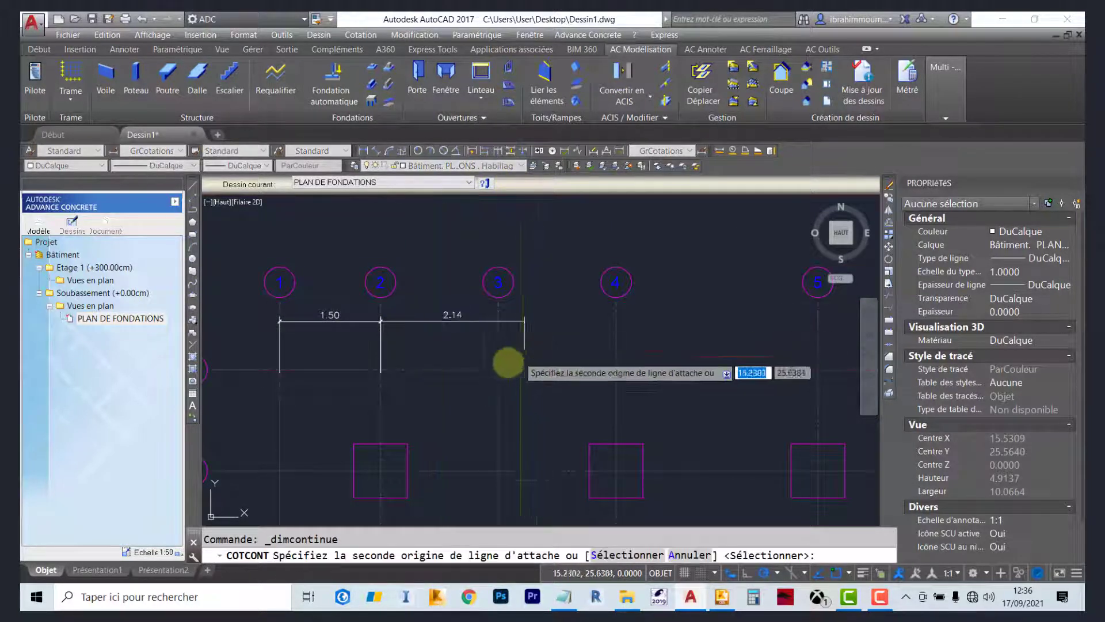
click(498, 387)
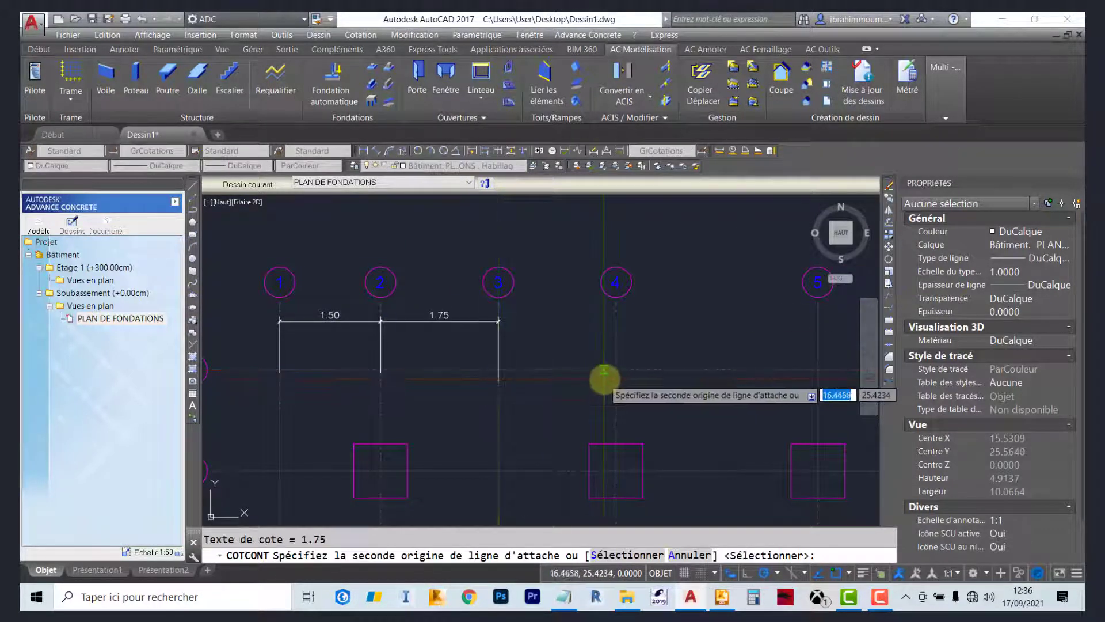
click(611, 378)
middle_drag(799, 384, 583, 348)
click(602, 344)
scroll(645, 351, down, 6)
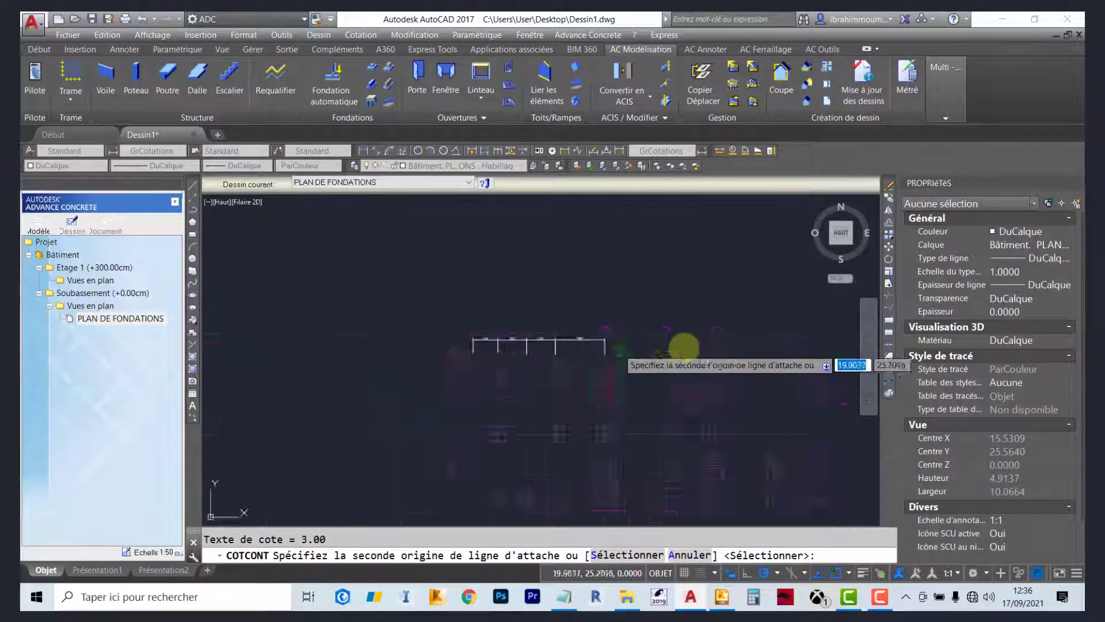
Extend the upper dimension chain over the remaining vertical grid lines, from the sixth to the last one
scroll(518, 358, up, 2)
click(489, 348)
click(528, 349)
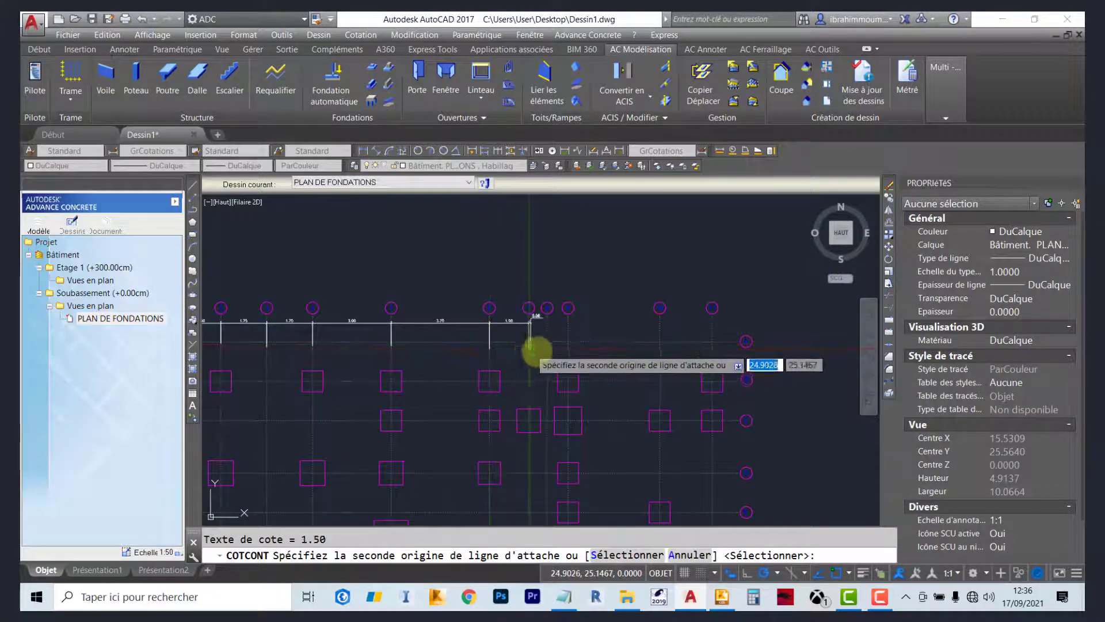
click(546, 349)
click(568, 347)
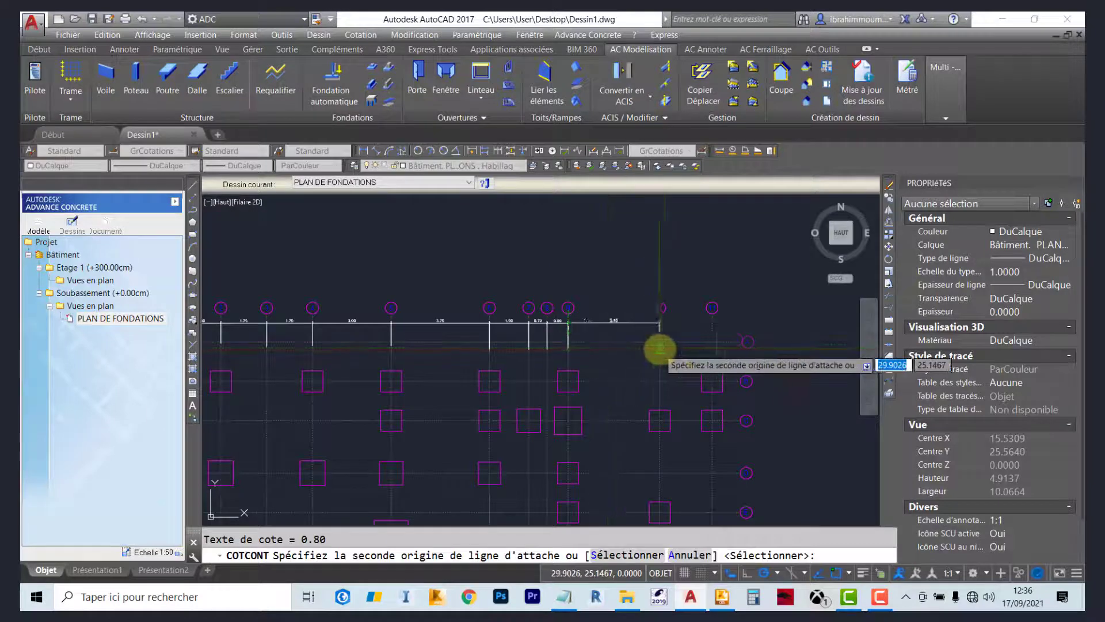
click(660, 348)
click(711, 347)
key(Escape)
scroll(612, 328, down, 5)
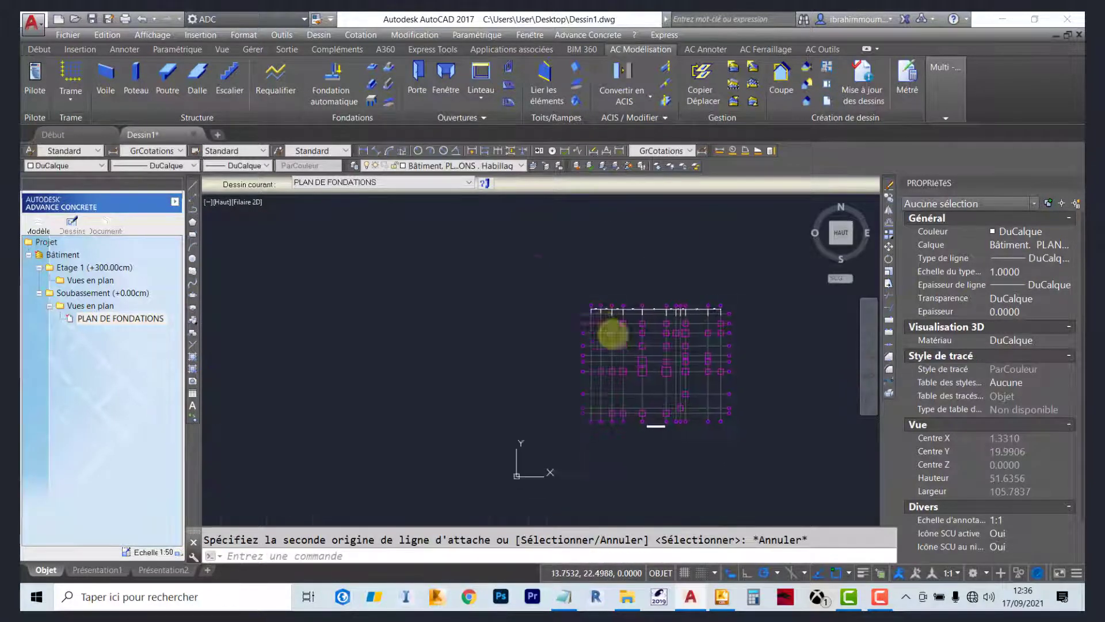
Place a vertical linear dimension between grid lines A and B, beside the row axis bubbles
scroll(599, 328, up, 1)
click(363, 151)
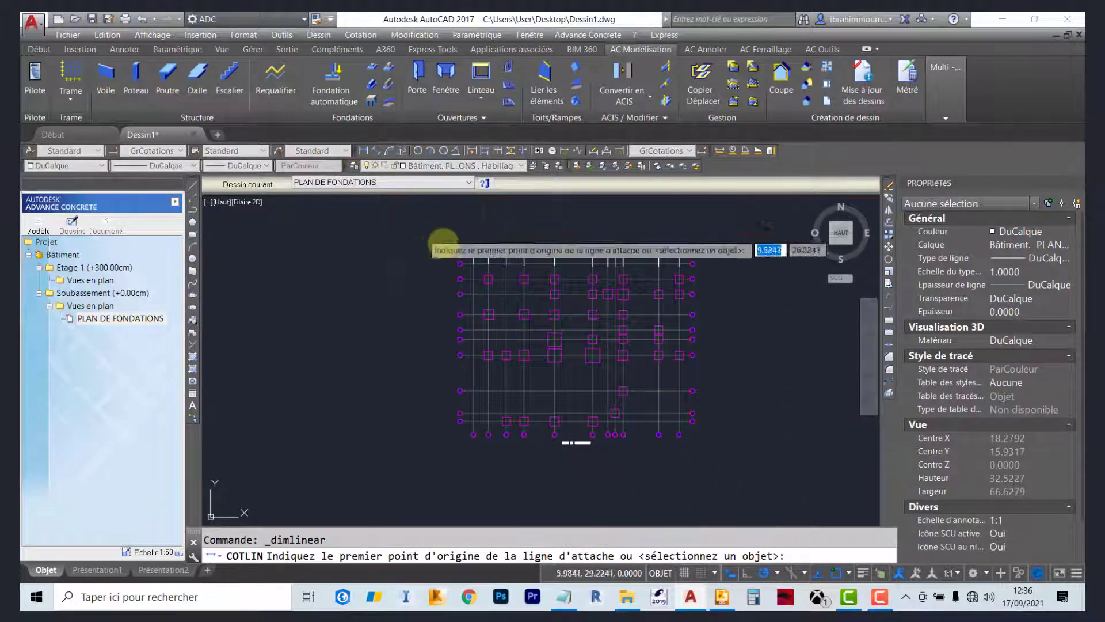
scroll(551, 294, up, 5)
click(580, 326)
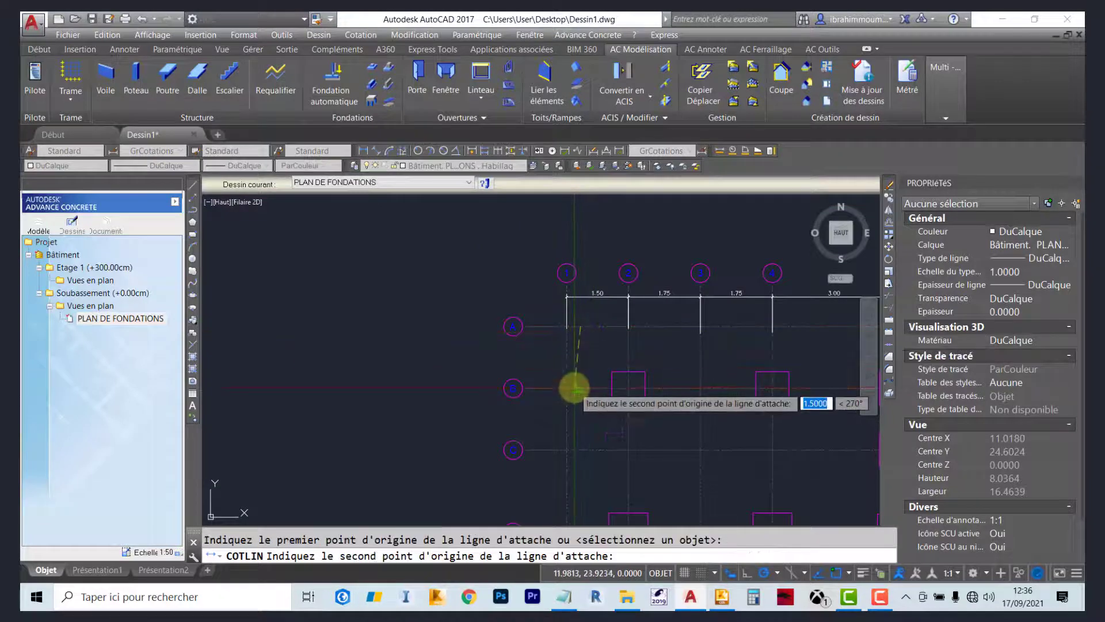
click(572, 388)
click(542, 373)
middle_drag(537, 402, 439, 311)
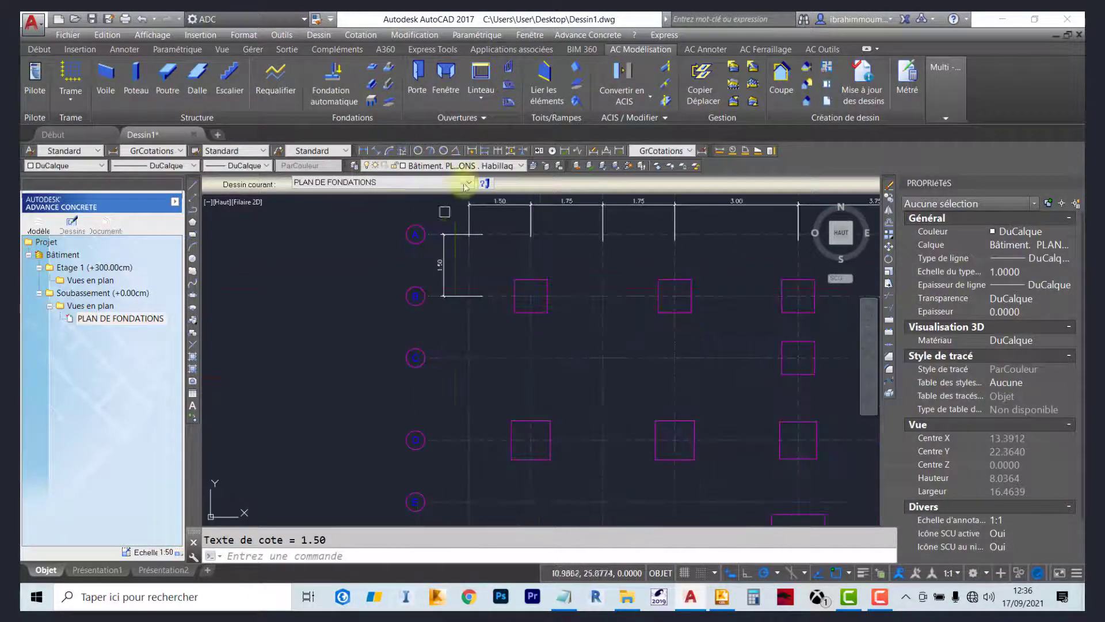
Continue the vertical dimension chain from grid line B over the next three horizontal grid lines
click(498, 151)
click(477, 358)
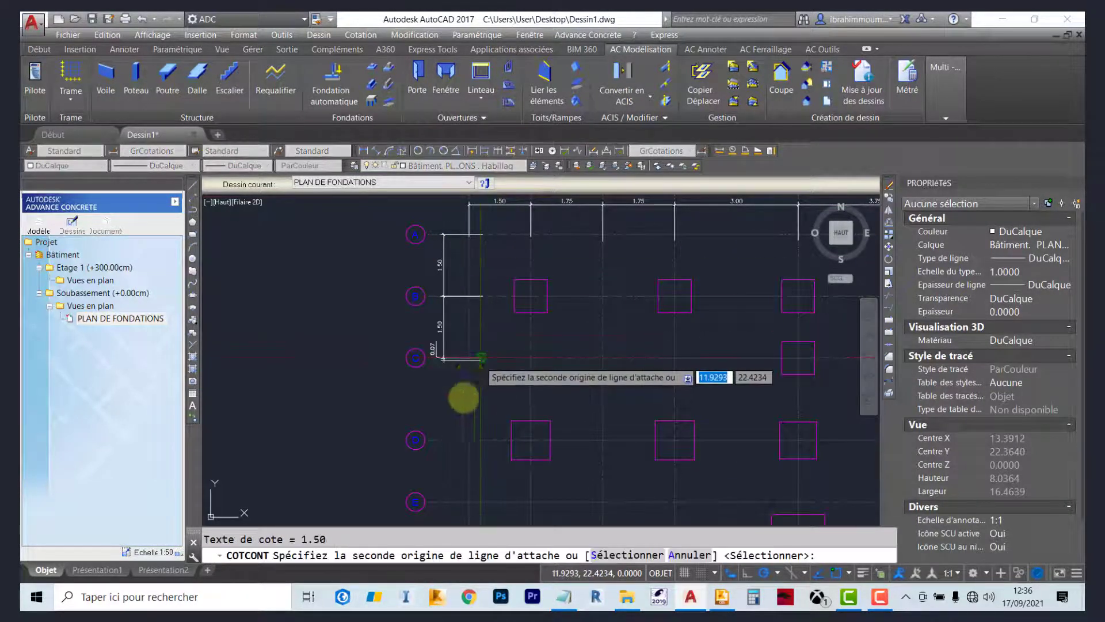
click(488, 445)
middle_drag(463, 484, 477, 328)
click(466, 347)
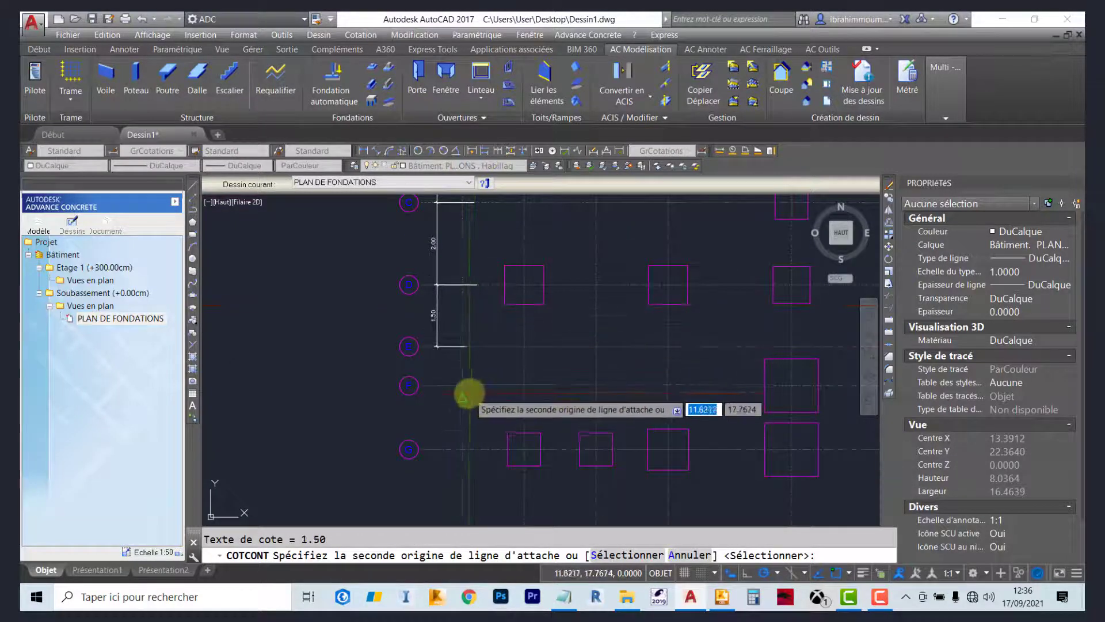
Extend the vertical dimension chain over the remaining horizontal grid lines down to the lowest one
click(466, 398)
key(ctrl+z)
click(468, 450)
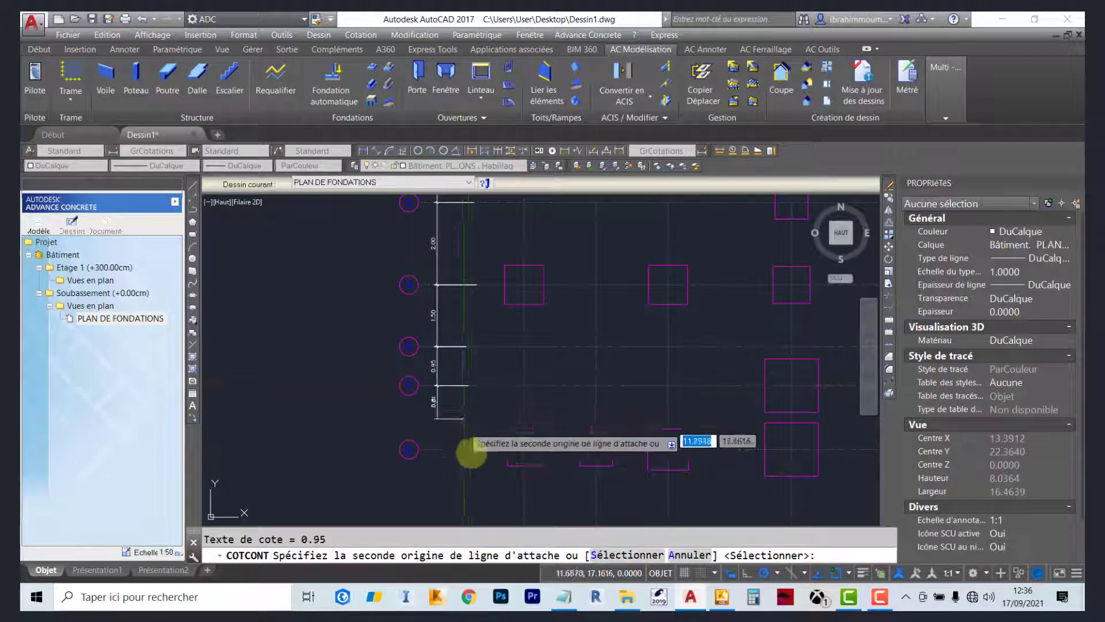
middle_drag(469, 449, 467, 307)
click(460, 419)
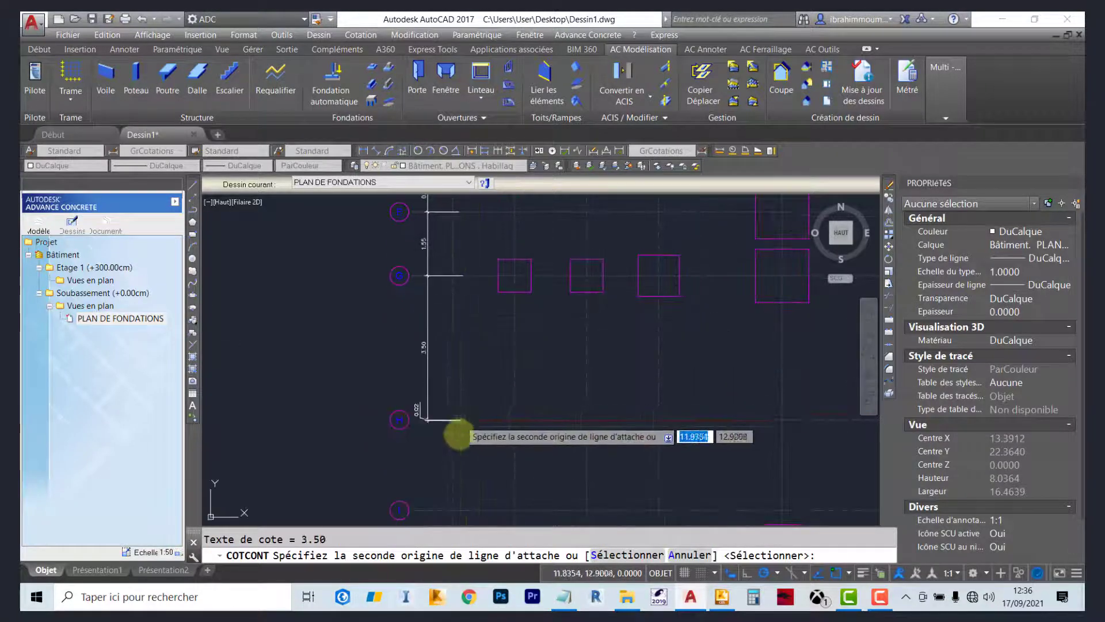
middle_drag(460, 436, 451, 301)
click(437, 340)
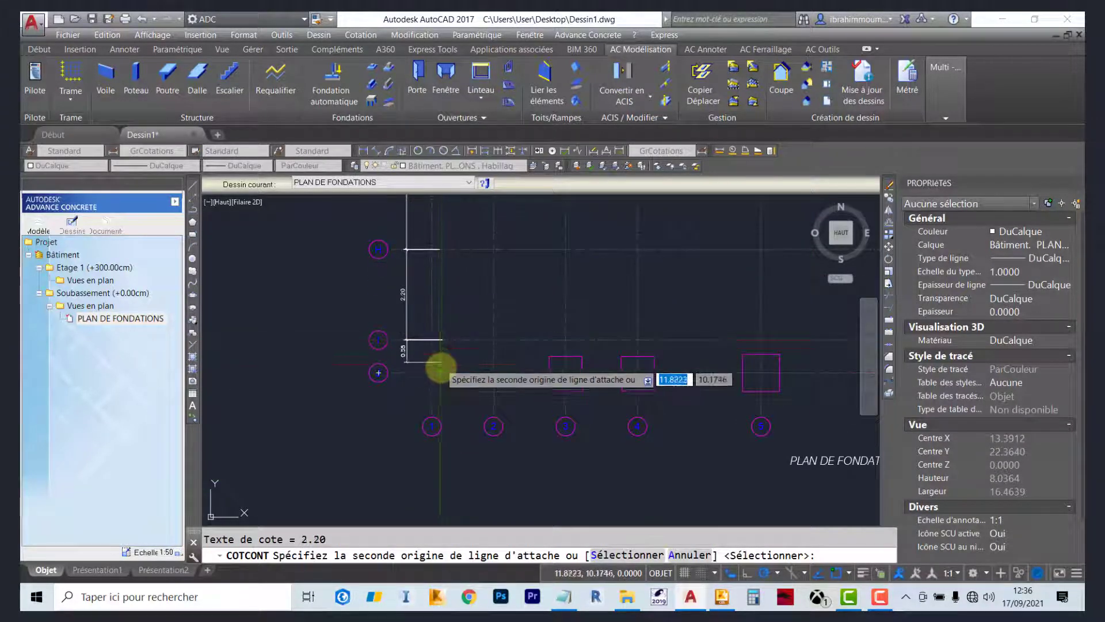
click(439, 373)
key(Escape)
Modify the GrCotations dimension style to use fixed-length extension lines with a length of 0.5
middle_drag(439, 382, 436, 406)
click(412, 322)
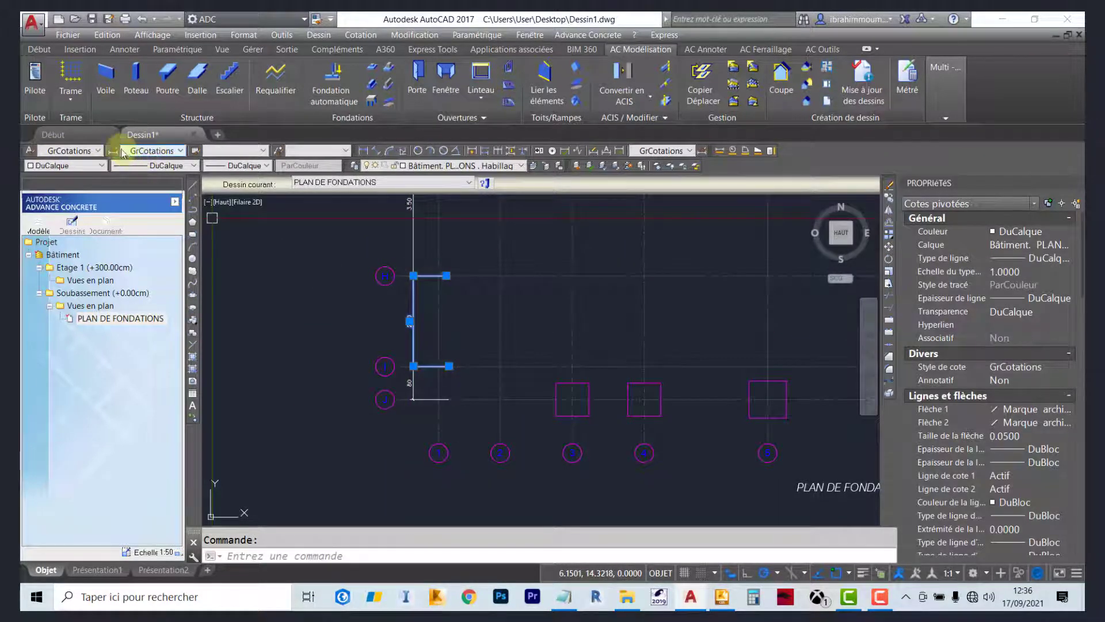
click(120, 151)
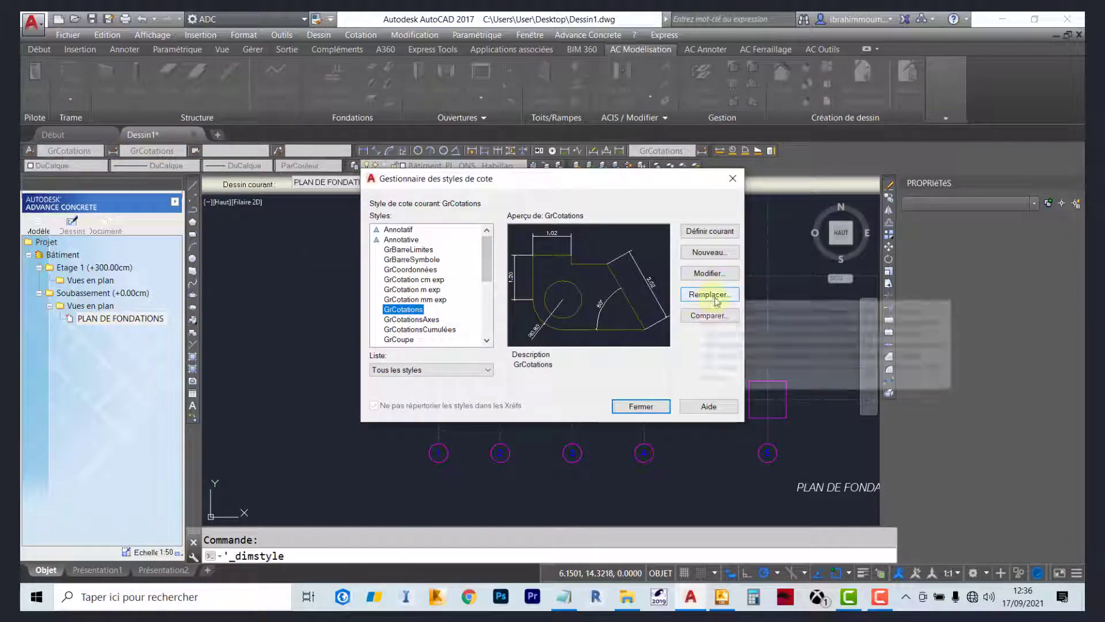
click(709, 272)
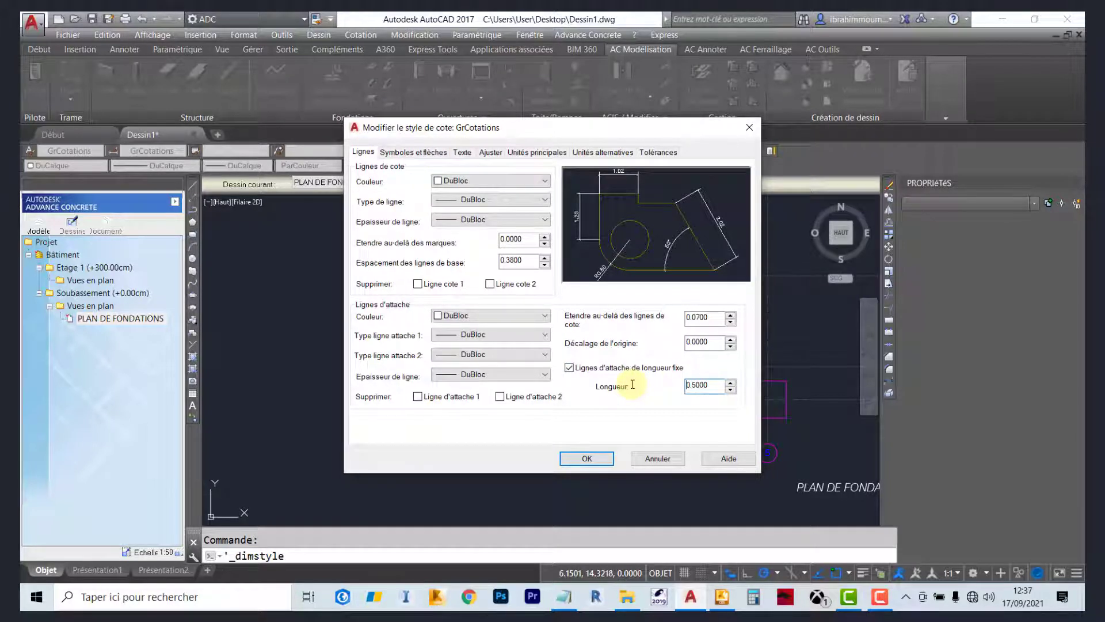
click(582, 460)
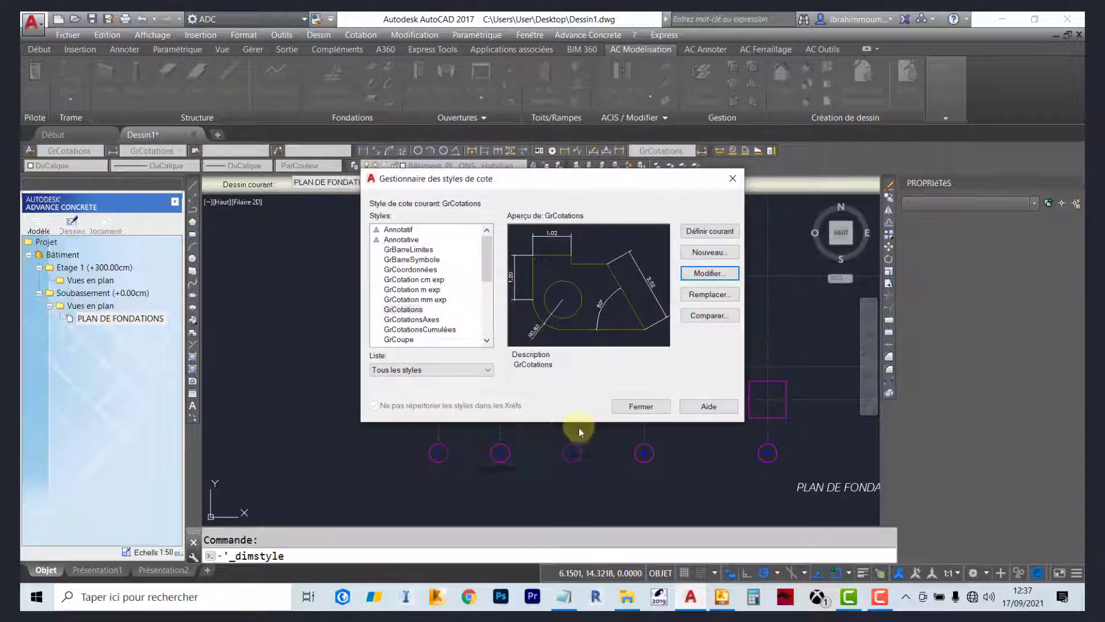
click(640, 405)
Inspect the grid-line dimension chains and the footings across the whole foundation plan
scroll(521, 434, down, 3)
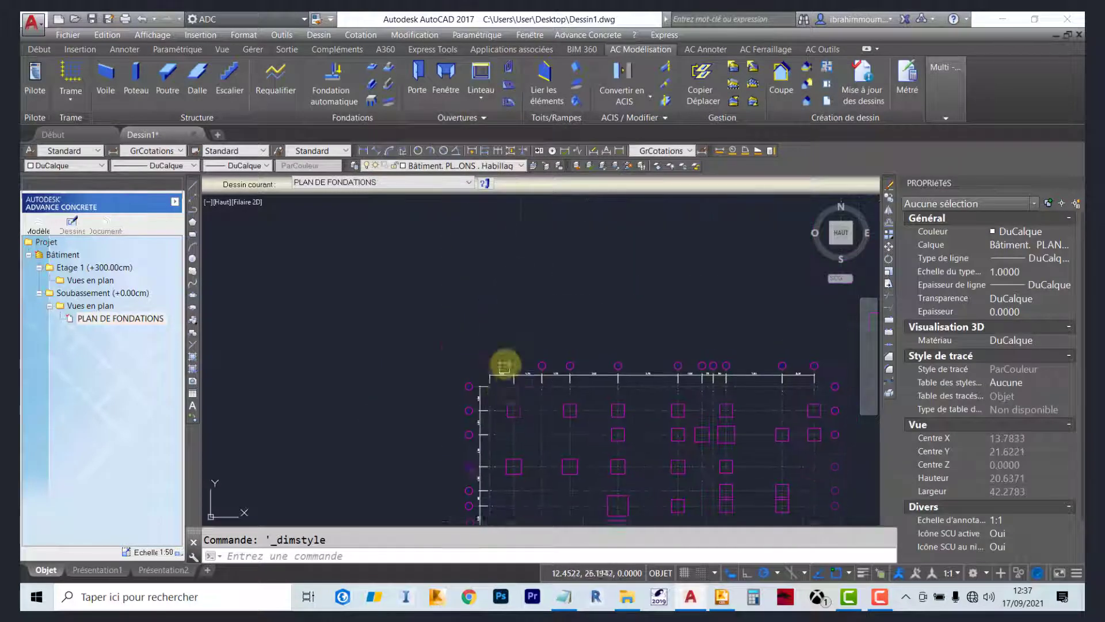
scroll(520, 380, up, 6)
scroll(511, 310, down, 6)
scroll(575, 361, up, 2)
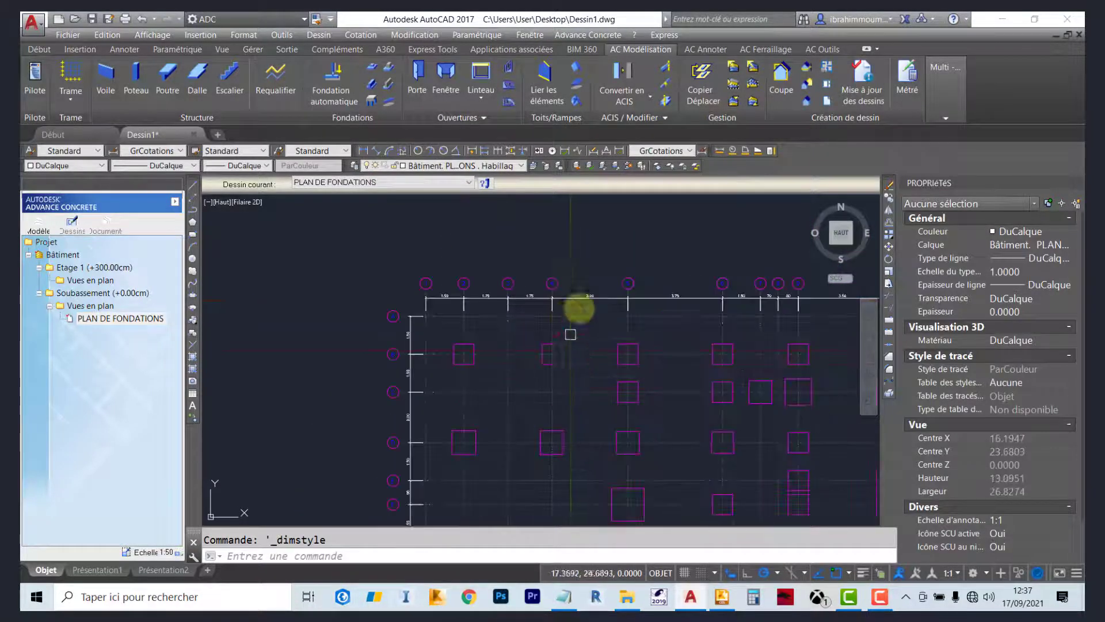
scroll(578, 310, up, 3)
scroll(740, 291, down, 8)
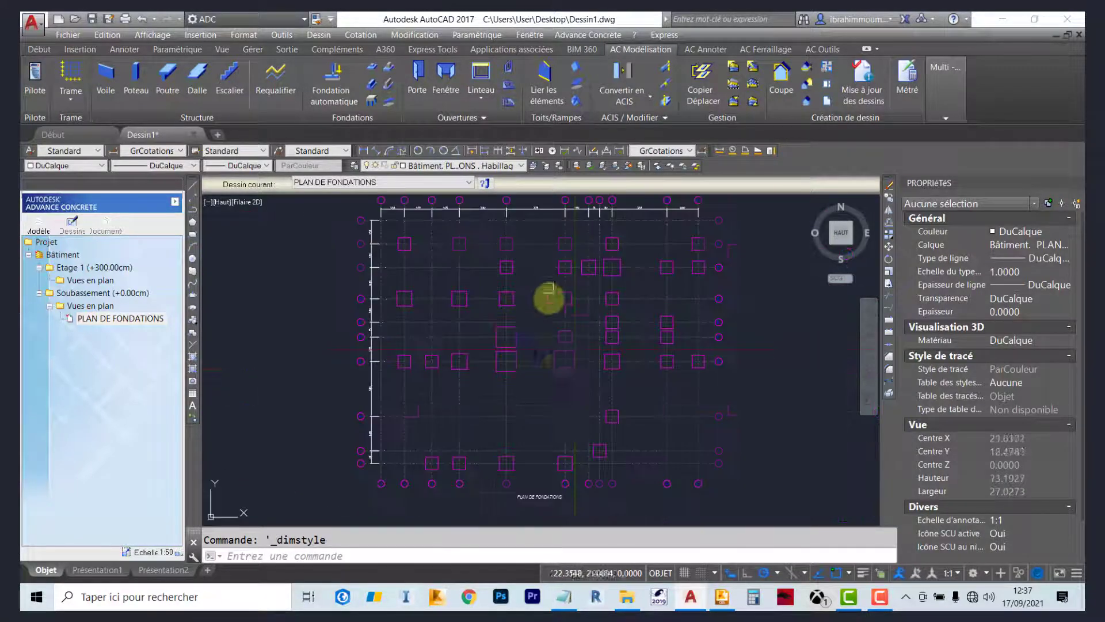
middle_drag(509, 340, 450, 340)
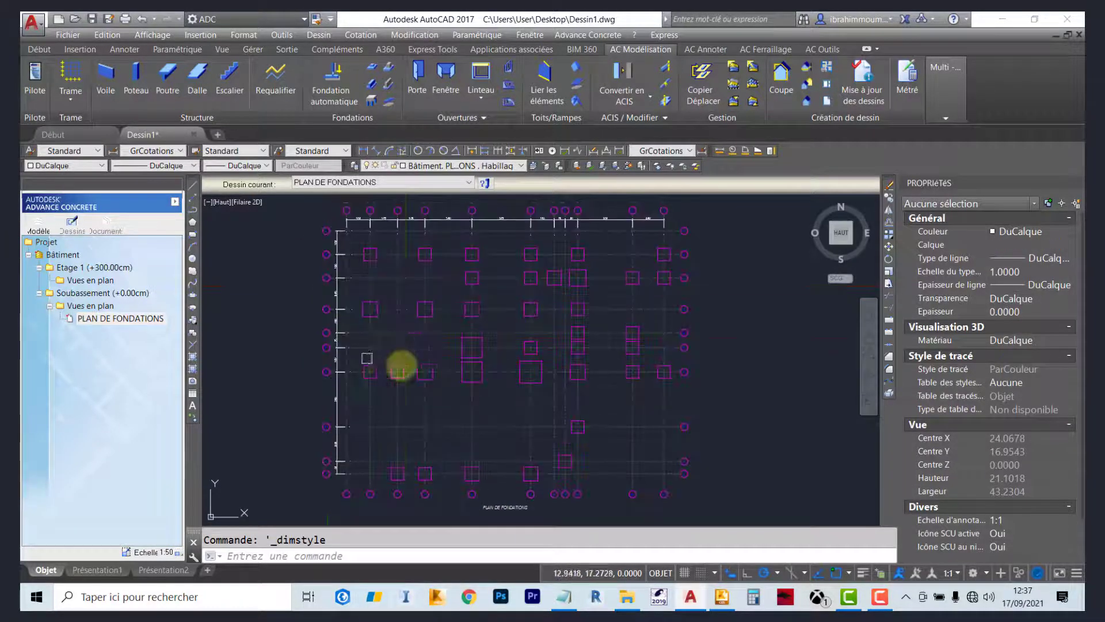
middle_drag(425, 251, 434, 308)
scroll(401, 230, up, 5)
scroll(421, 267, down, 5)
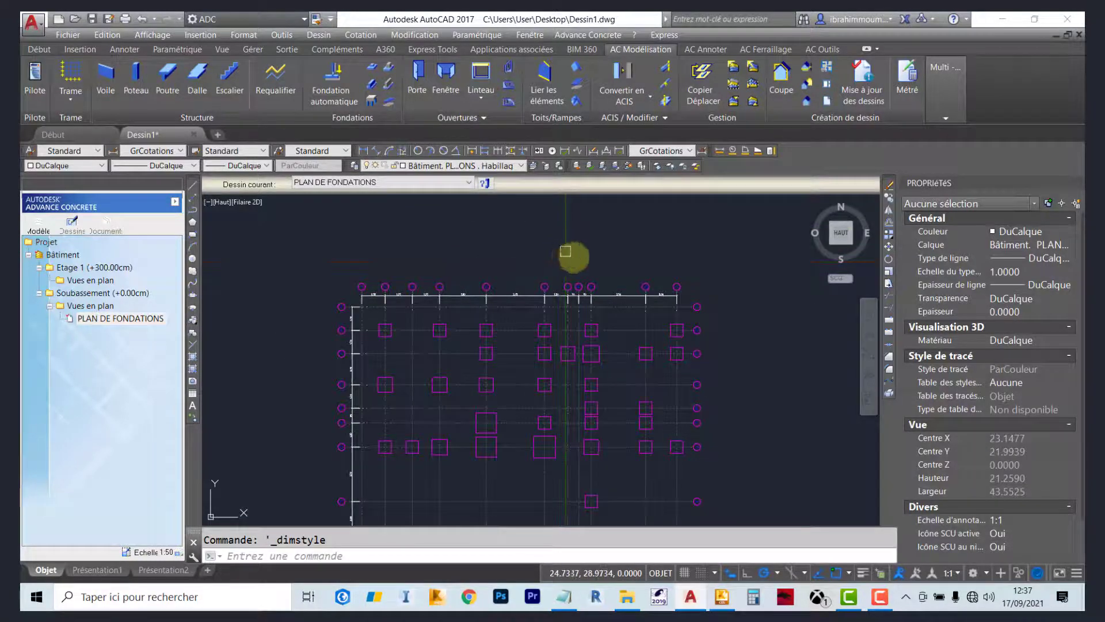
Add multiple annotations to the whole foundation plan, using the Nom annotation for the isolated footings
click(706, 51)
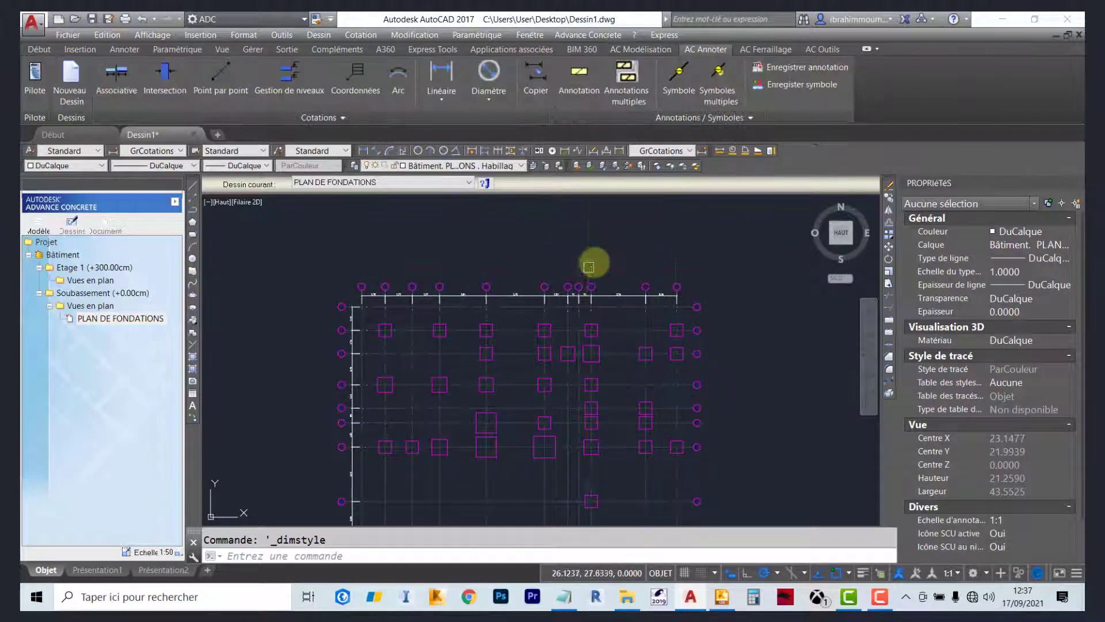
middle_drag(594, 271, 589, 261)
click(627, 84)
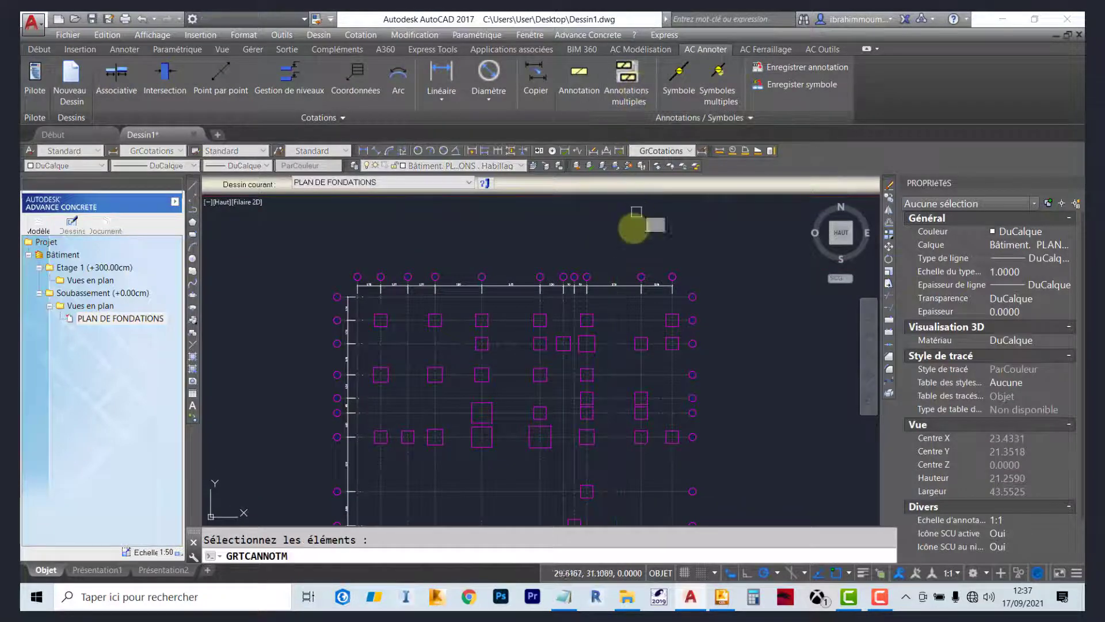
scroll(558, 226, down, 5)
click(439, 243)
click(703, 434)
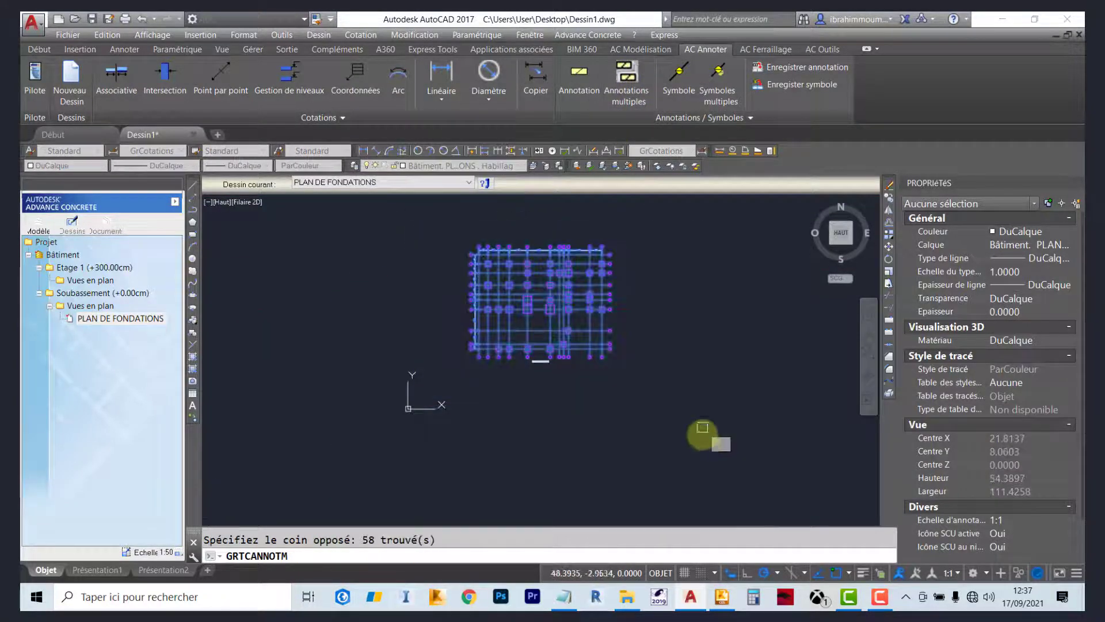
key(Return)
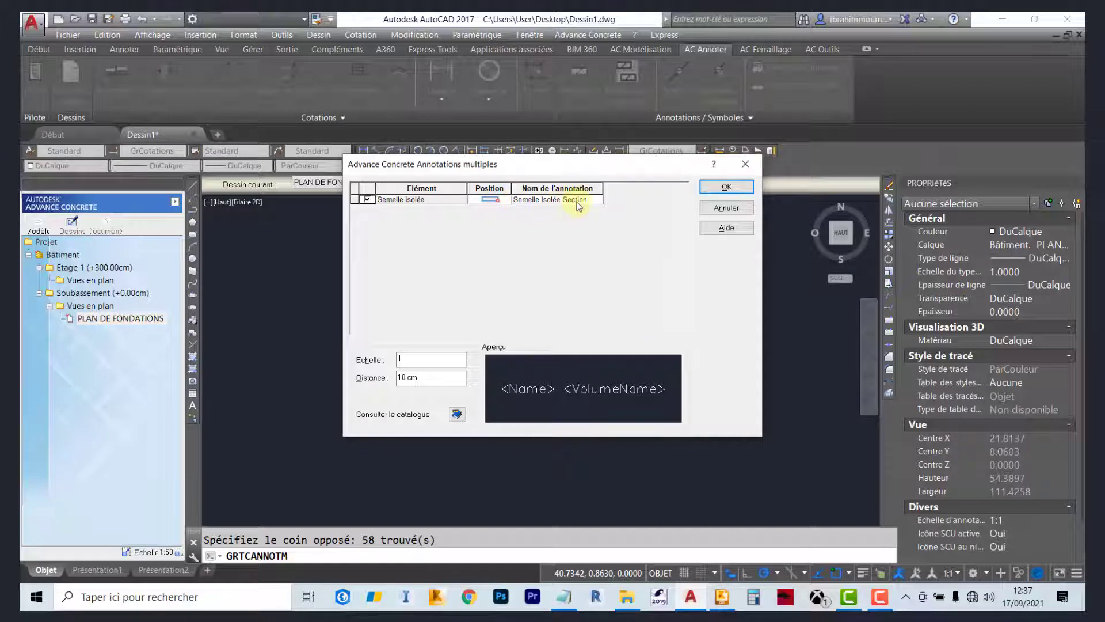
click(598, 200)
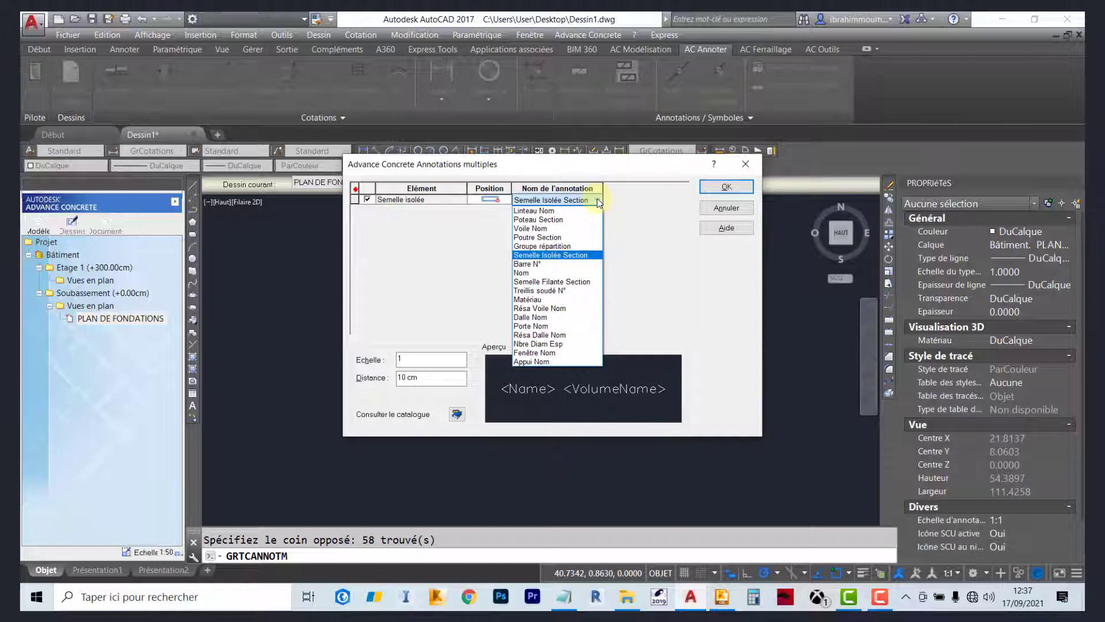
click(566, 274)
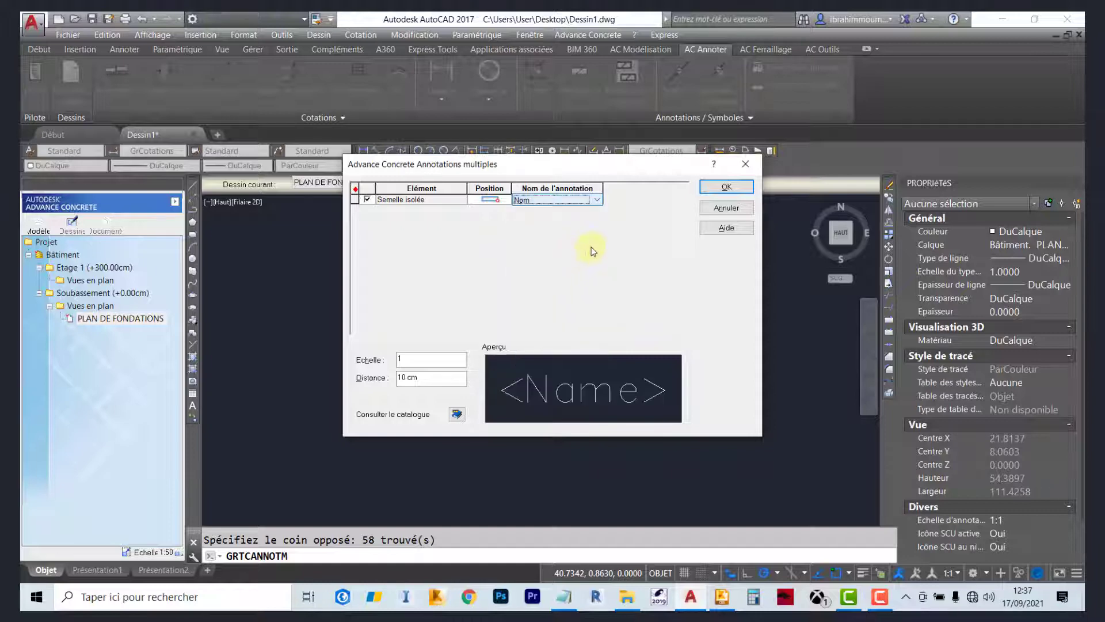
click(704, 191)
scroll(543, 253, up, 5)
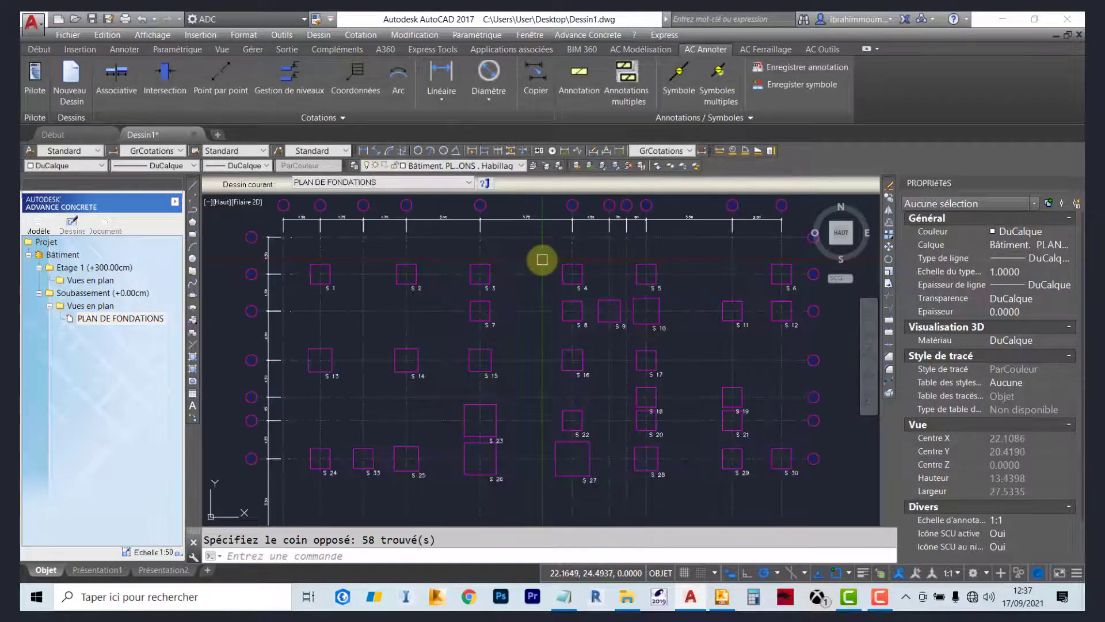
Examine the name labels placed on the footings across the whole foundation plan
scroll(541, 294, down, 5)
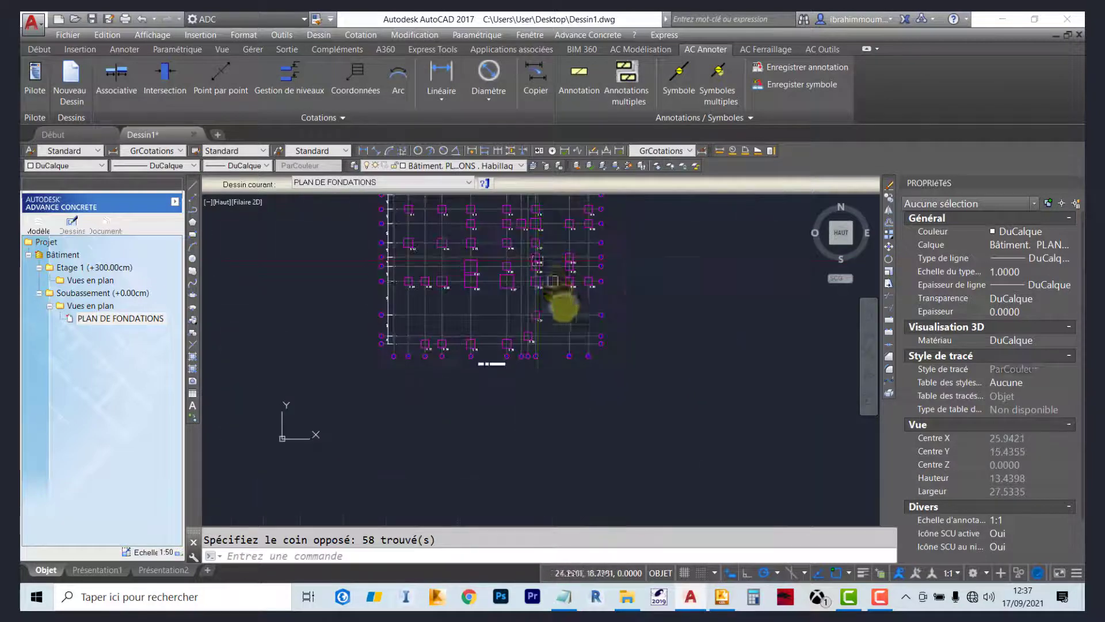
scroll(510, 318, up, 8)
scroll(509, 319, down, 8)
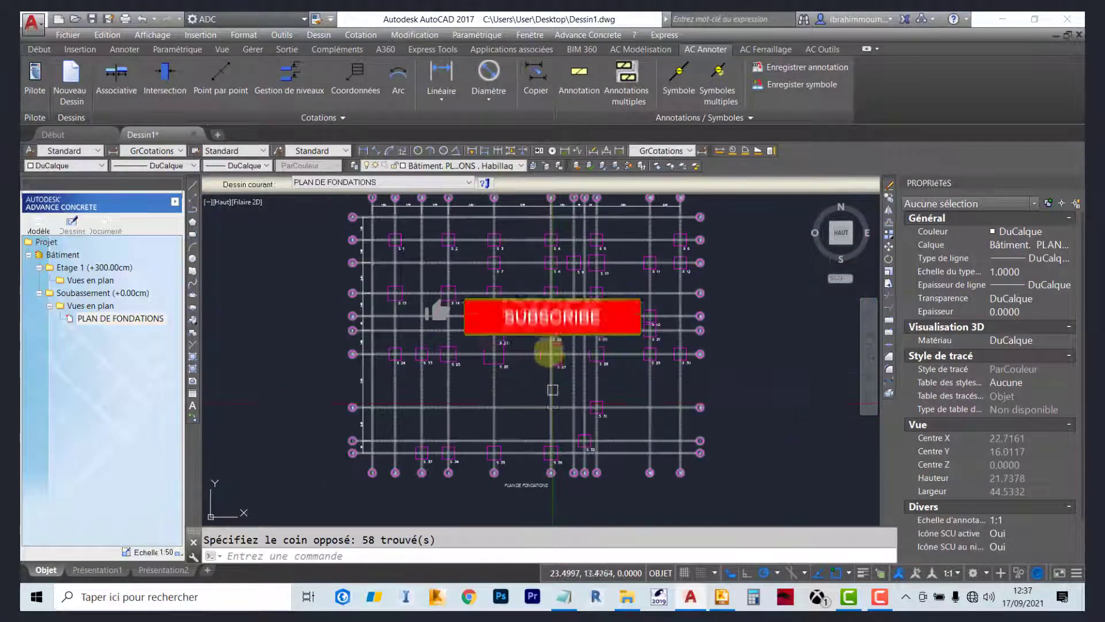
scroll(528, 248, up, 2)
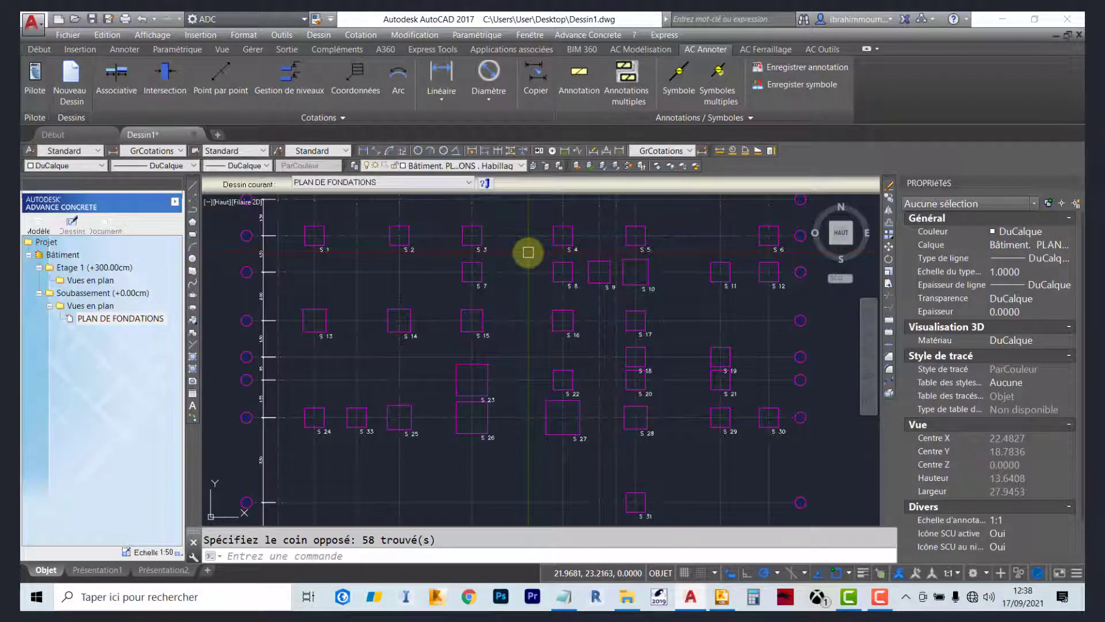
scroll(369, 257, up, 4)
scroll(323, 277, down, 2)
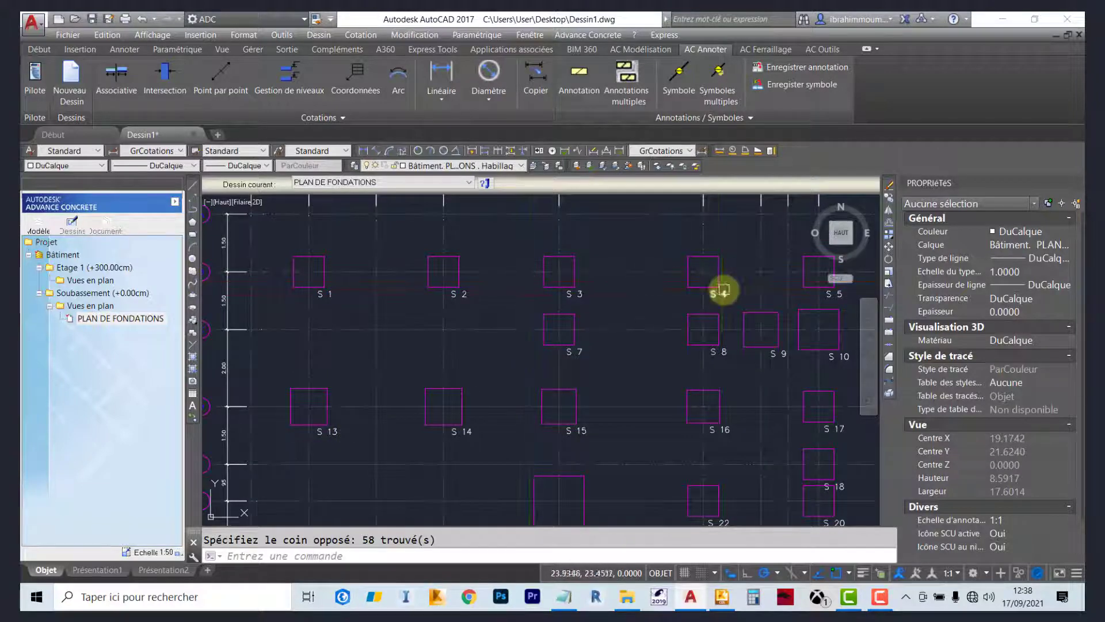
middle_drag(706, 286, 671, 264)
scroll(482, 269, down, 5)
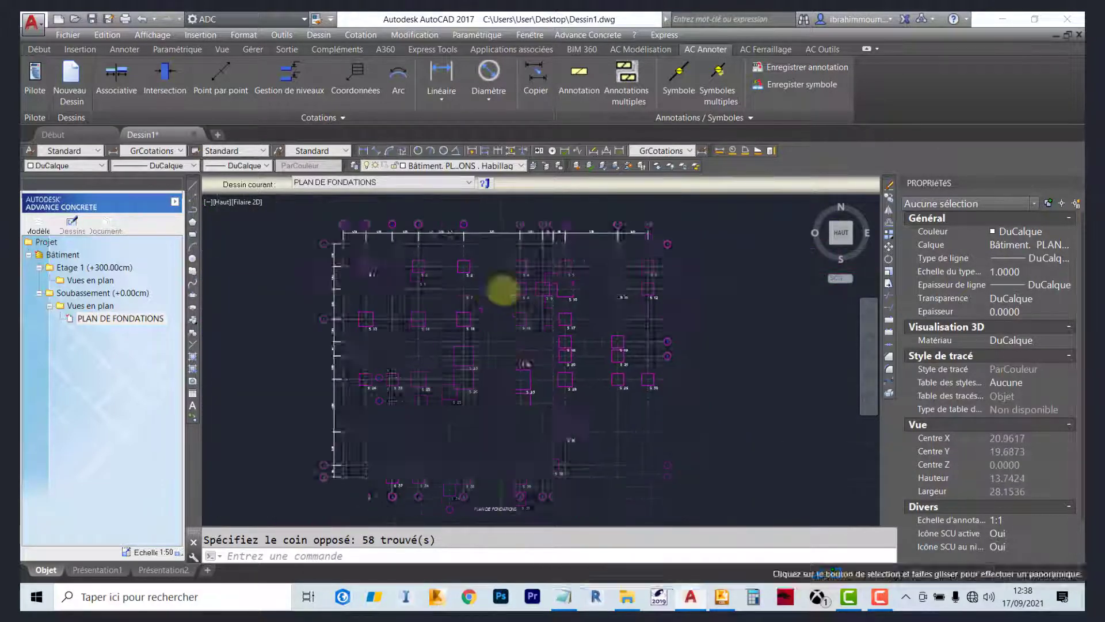
scroll(500, 291, up, 3)
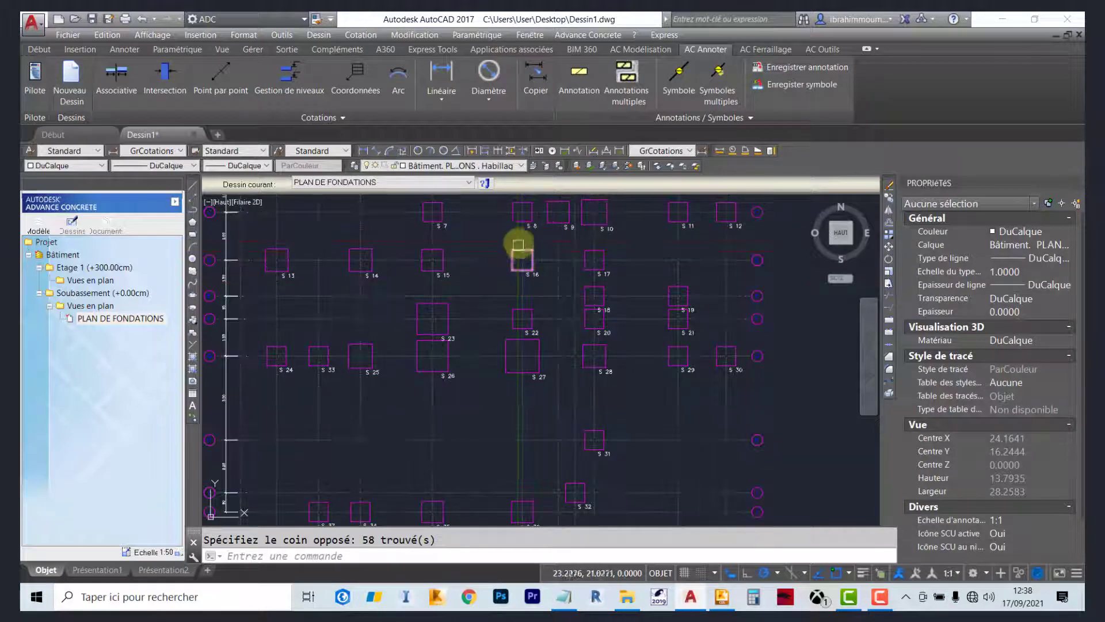
middle_drag(518, 247, 572, 365)
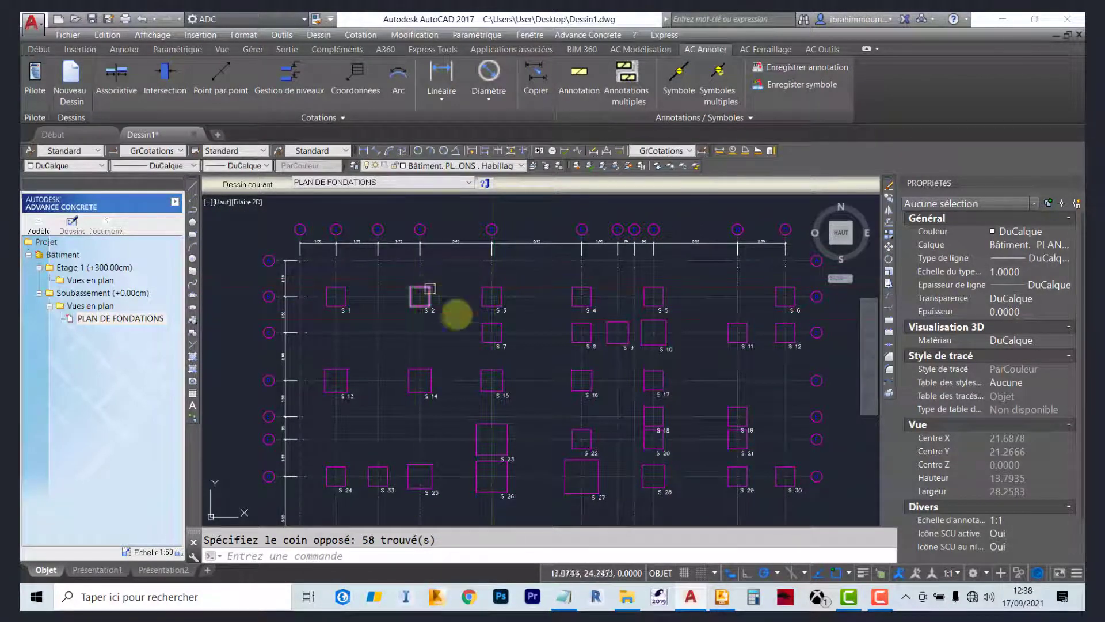
scroll(491, 316, up, 4)
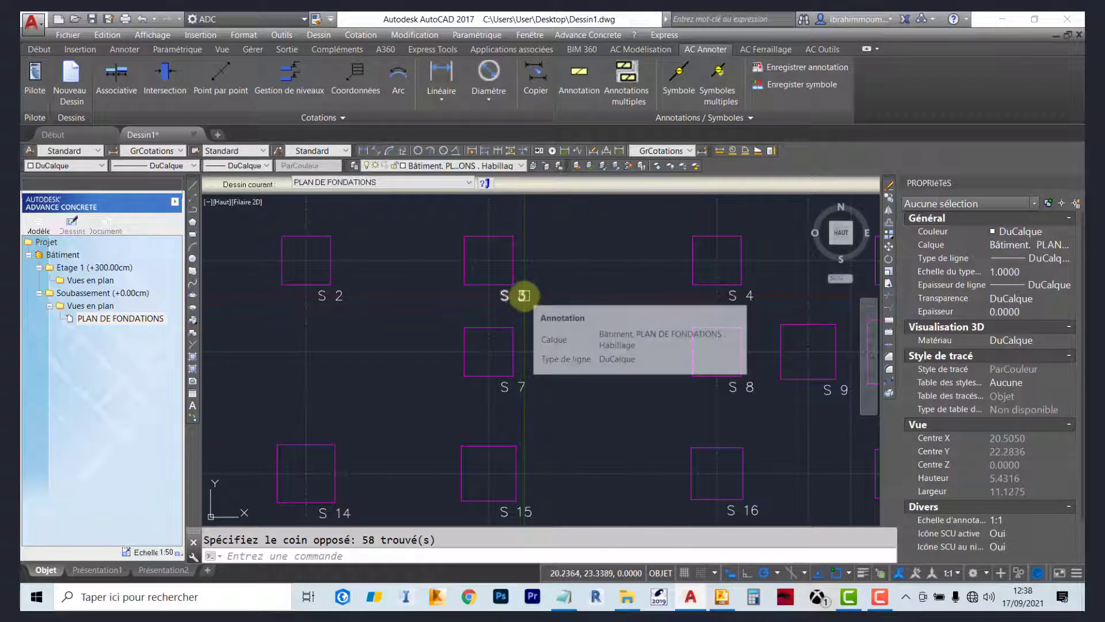
Inspect the properties and placement of the S 3 footing's annotation
click(524, 295)
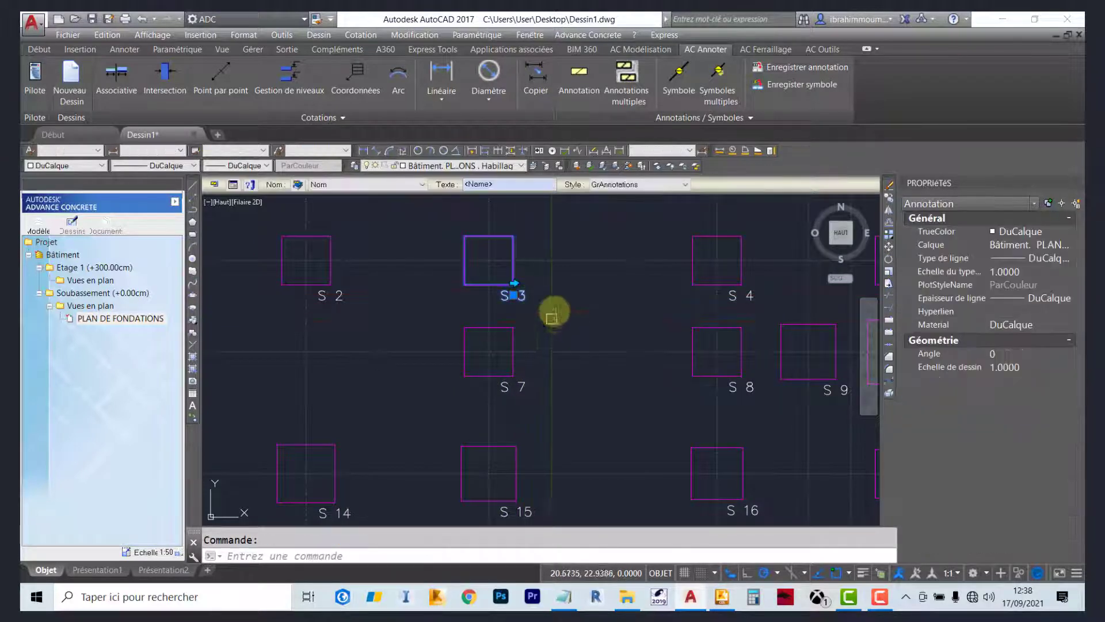
scroll(527, 288, up, 4)
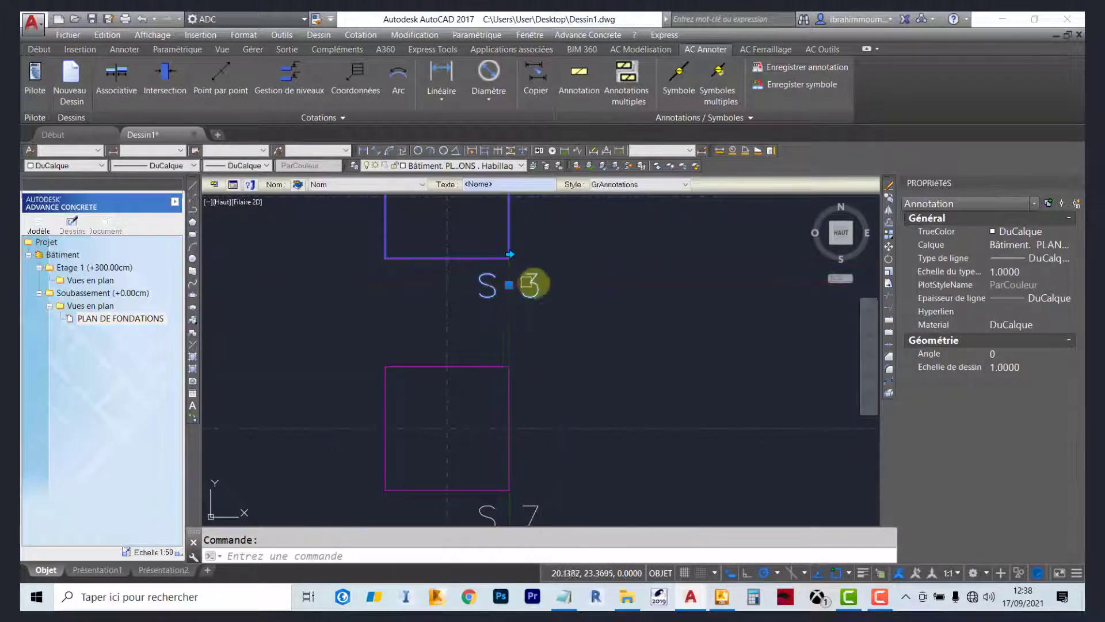
key(Escape)
scroll(549, 284, down, 4)
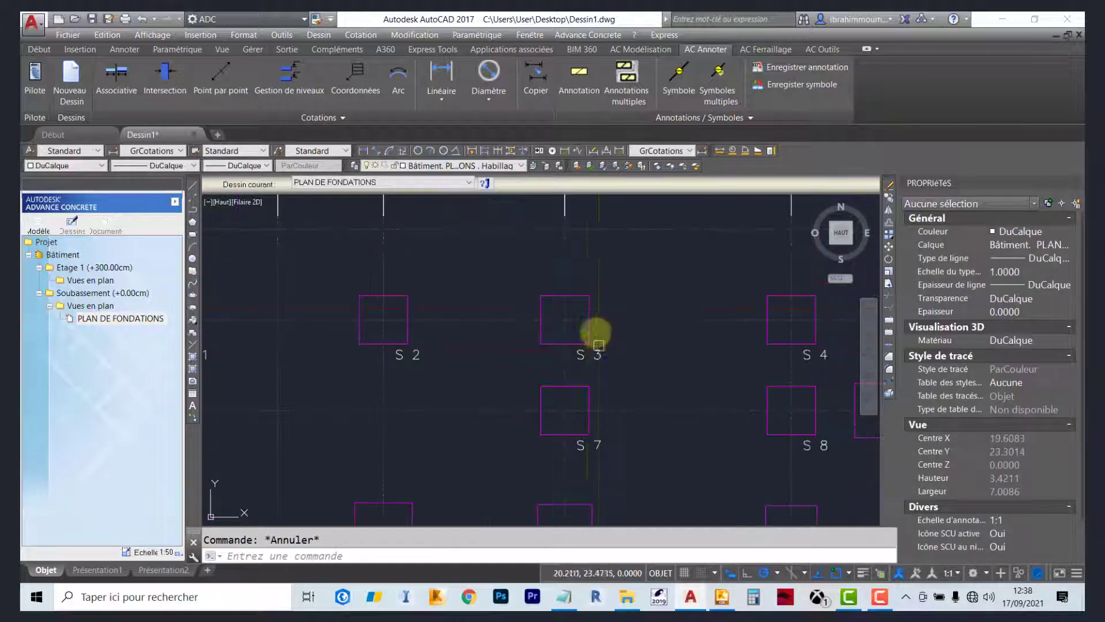
Rename the S 3 footing as S1 and check its name and section
click(587, 302)
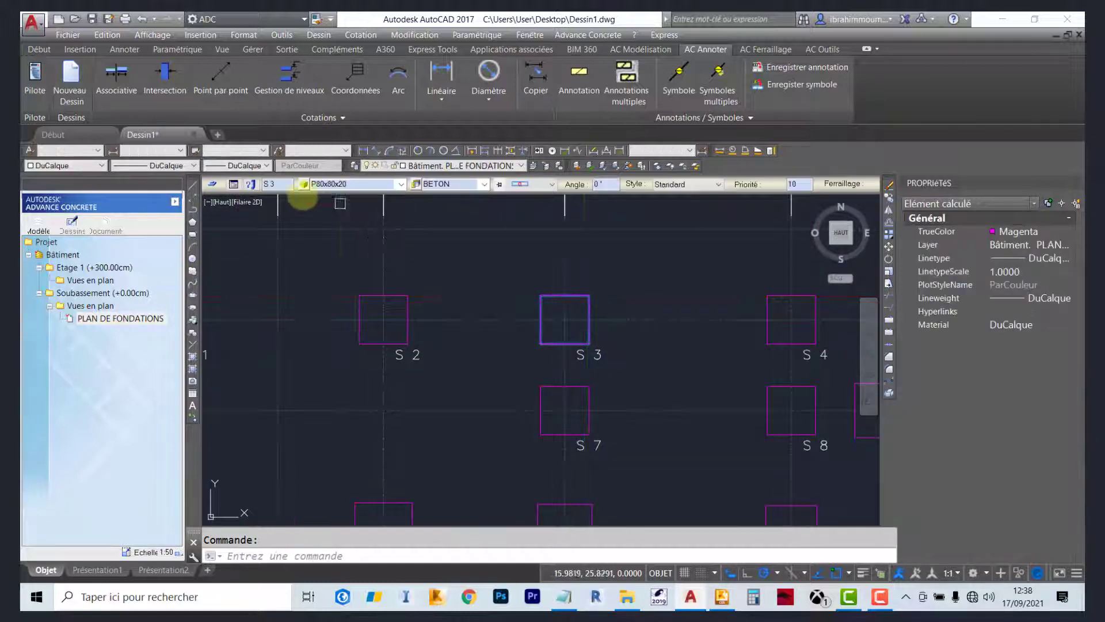
double_click(282, 184)
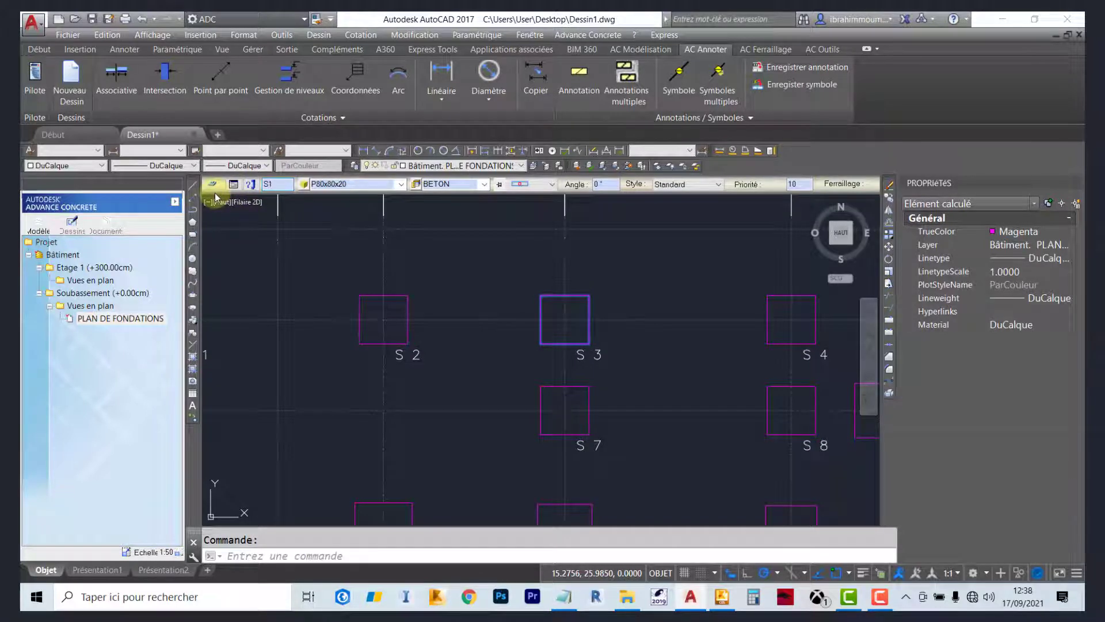
key(Escape)
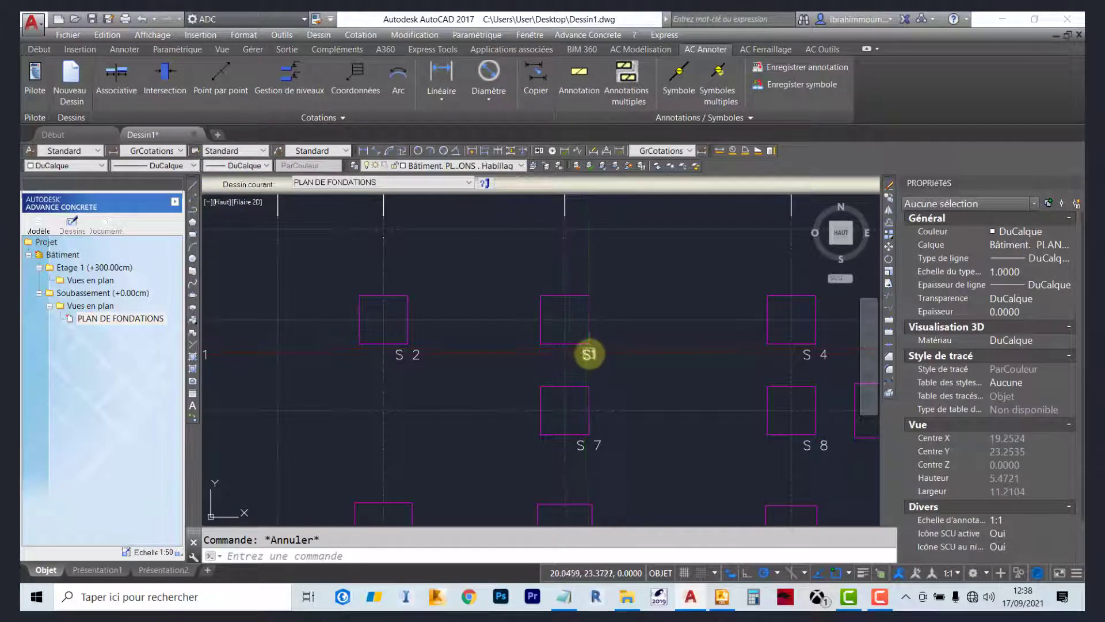
click(580, 294)
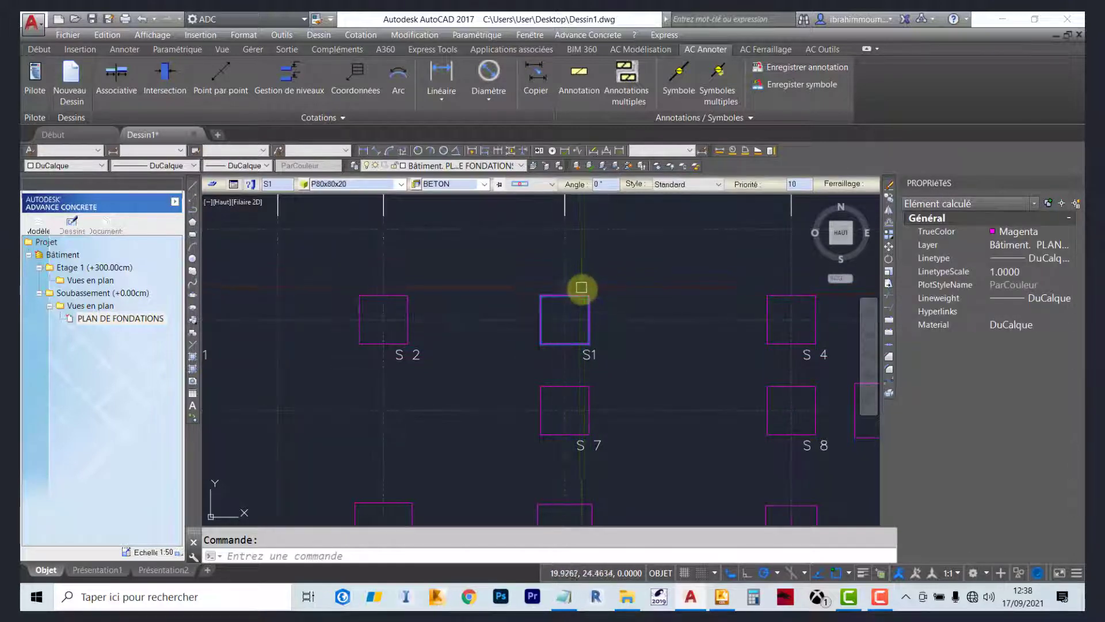
key(Escape)
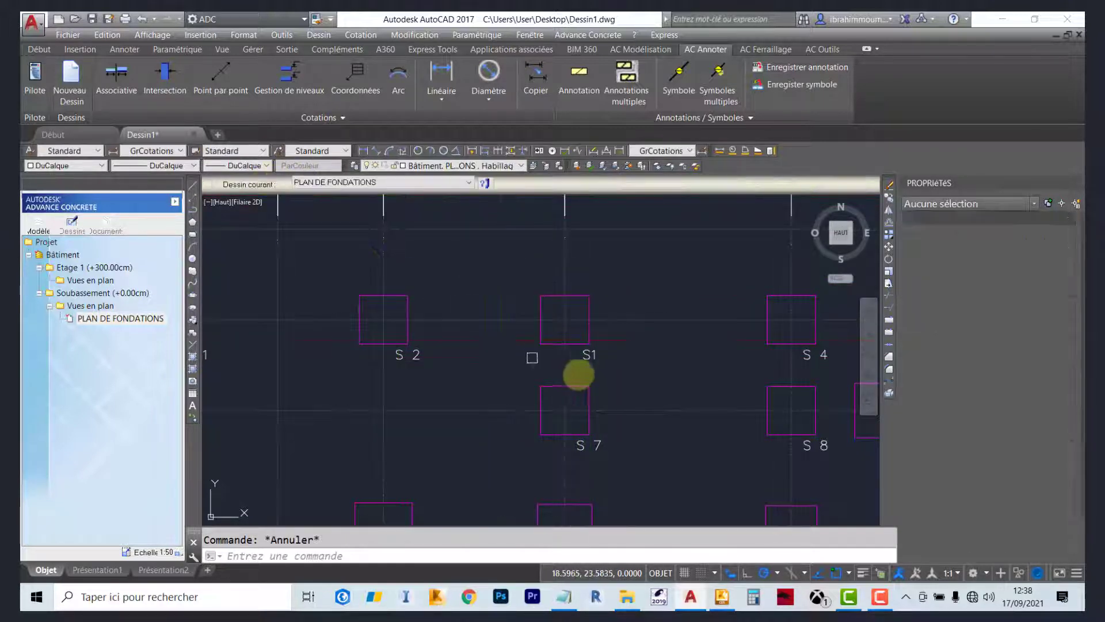
Delete the name annotation of the footing directly above S 7
click(599, 355)
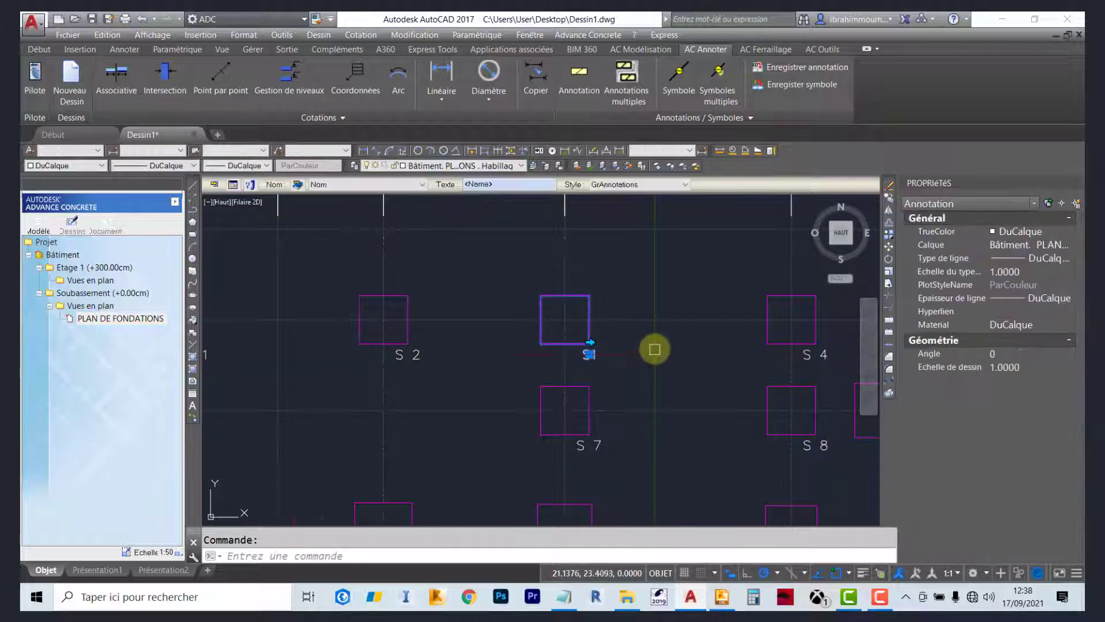
key(Delete)
scroll(605, 313, down, 2)
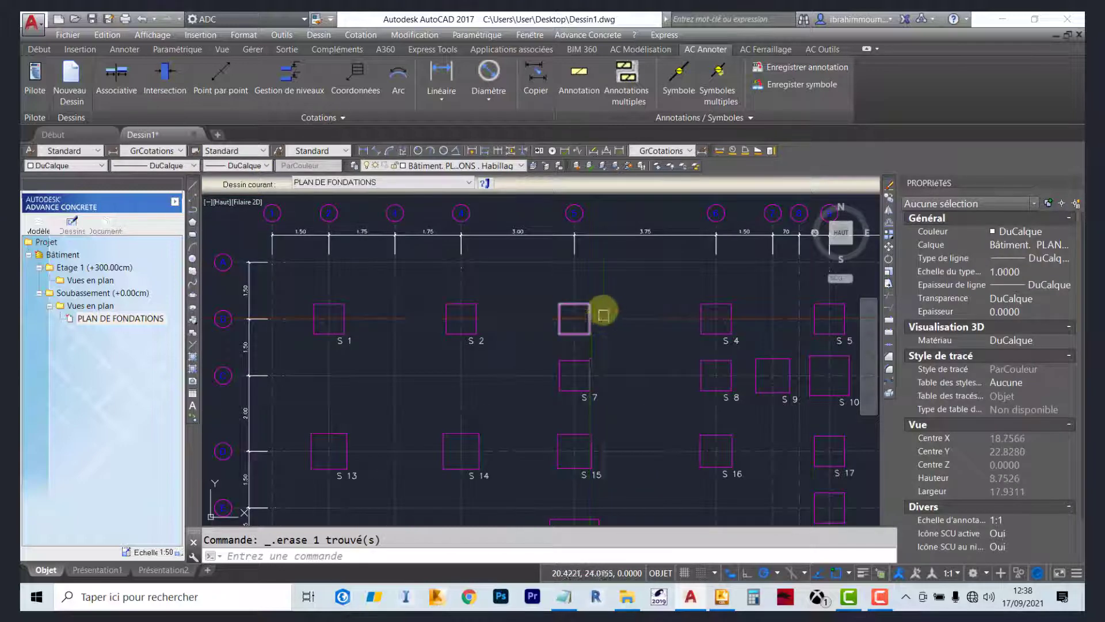
Annotate the unlabelled footing above S 7 again with multiple annotations, using the Nom annotation
click(627, 78)
click(444, 288)
click(567, 353)
key(Return)
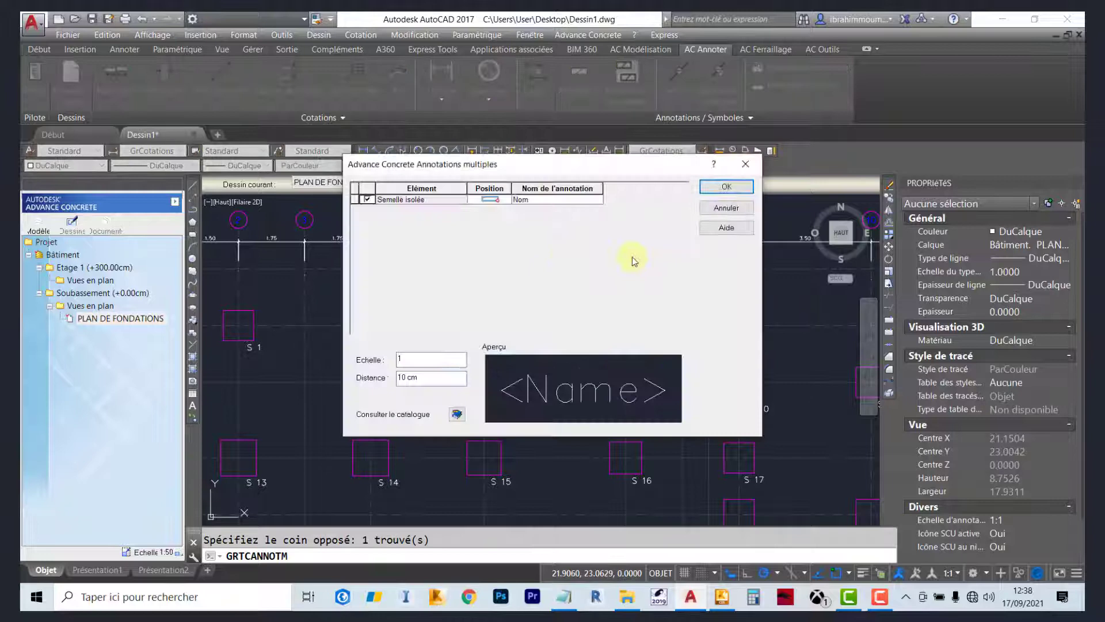
click(727, 185)
scroll(518, 334, up, 5)
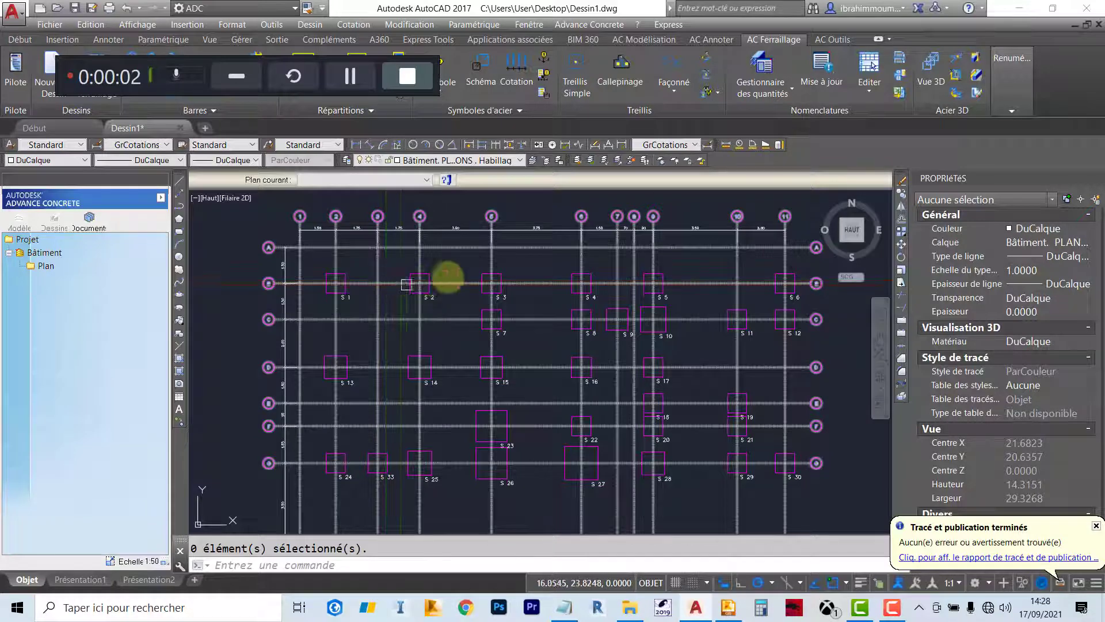
Examine the labelled footings from the lowest row up to the first row of the foundation plan
middle_drag(633, 369, 568, 288)
middle_drag(542, 348, 551, 262)
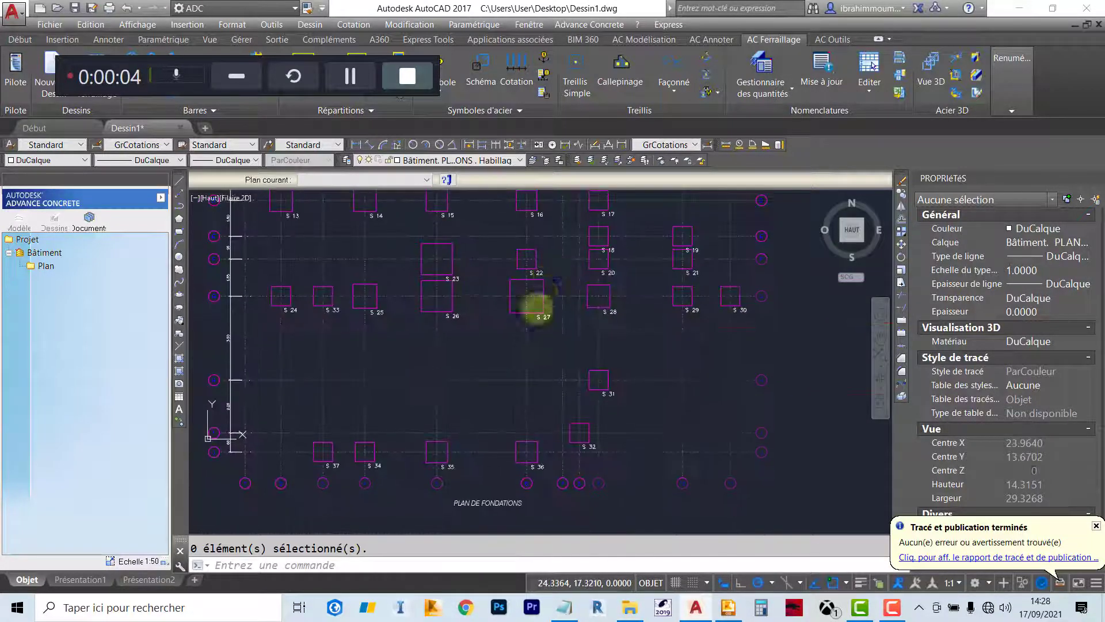
middle_drag(537, 312, 603, 258)
scroll(441, 396, up, 2)
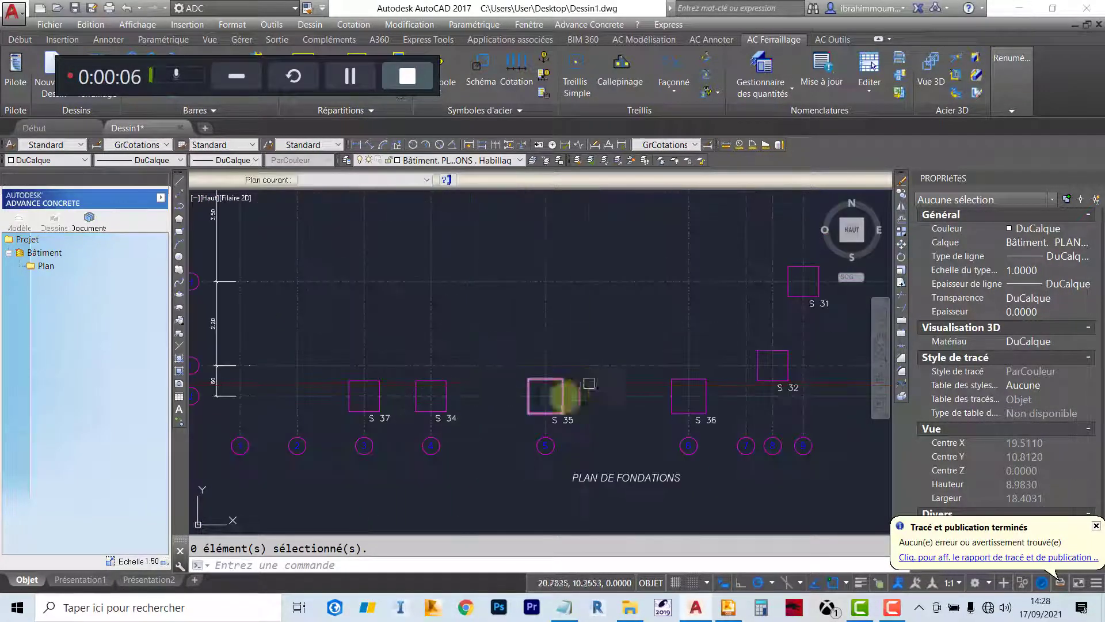
scroll(389, 380, up, 2)
scroll(411, 394, down, 4)
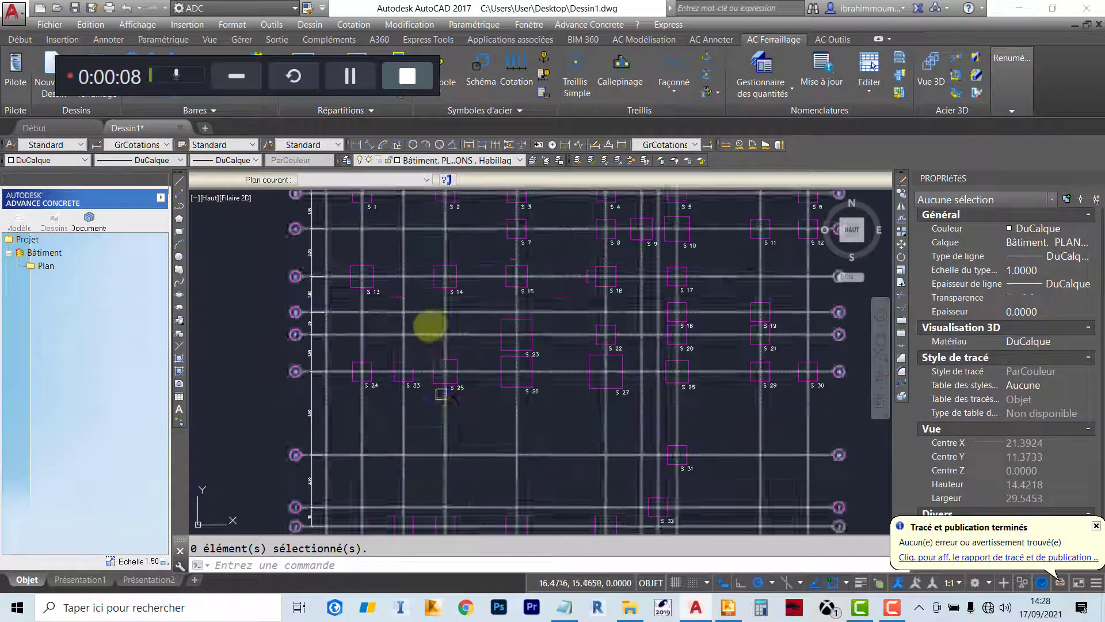
scroll(407, 218, down, 1)
scroll(395, 239, up, 2)
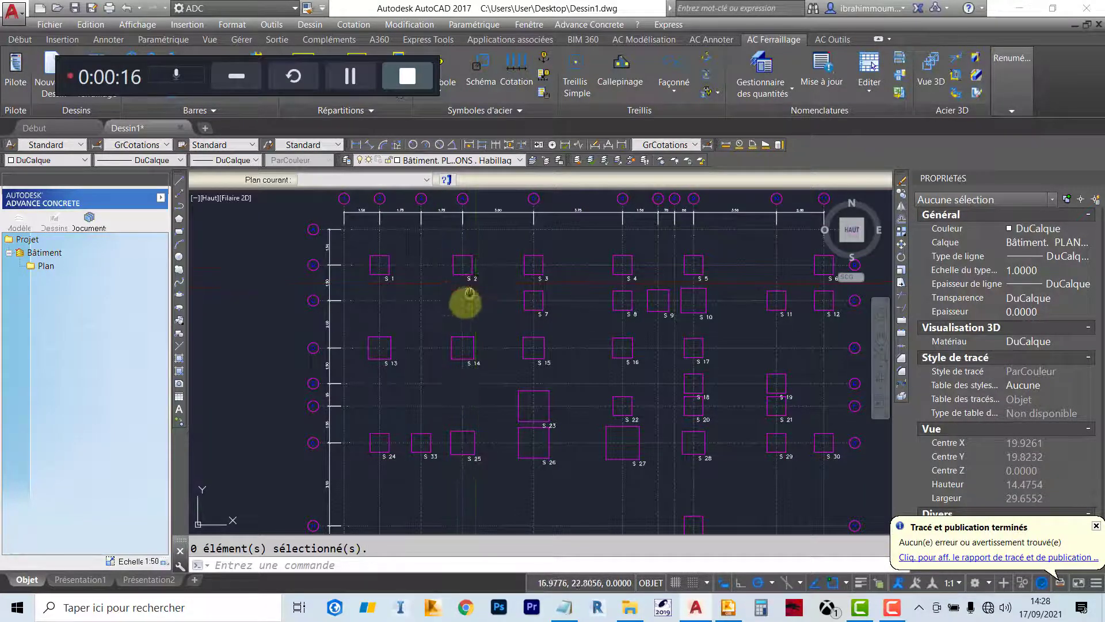
scroll(394, 267, up, 4)
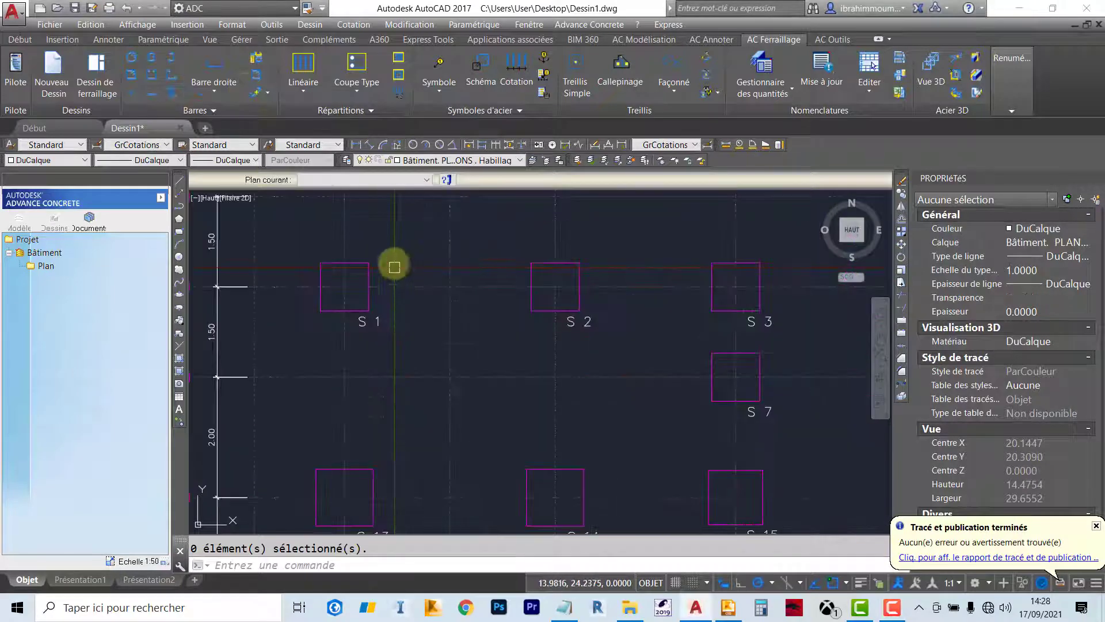
Check the section shared by footings S 1 and S 2
click(364, 259)
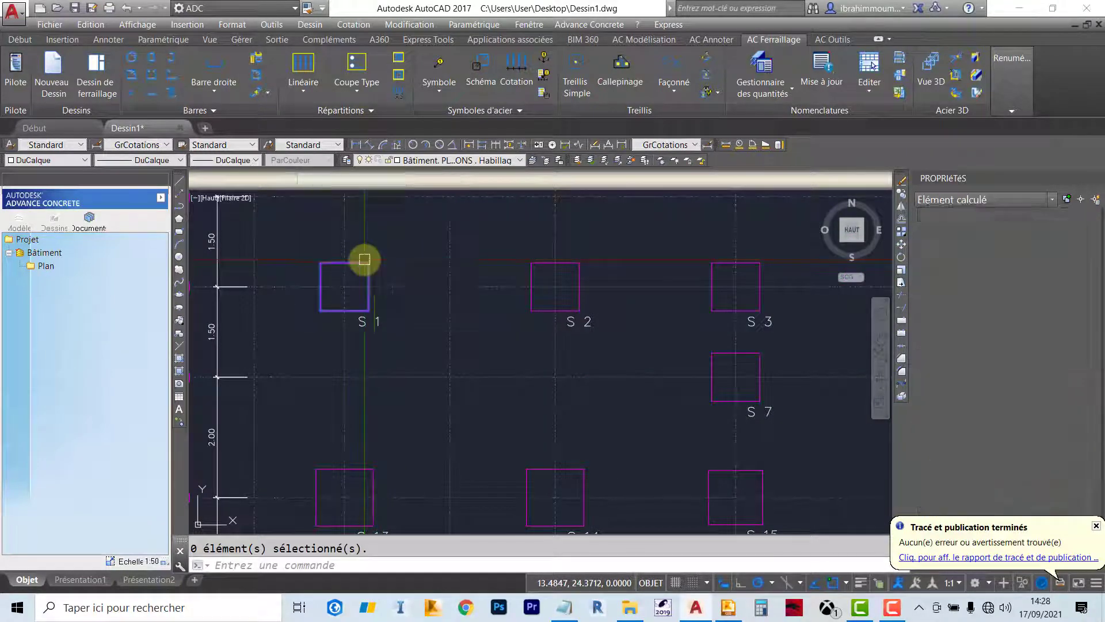
click(528, 263)
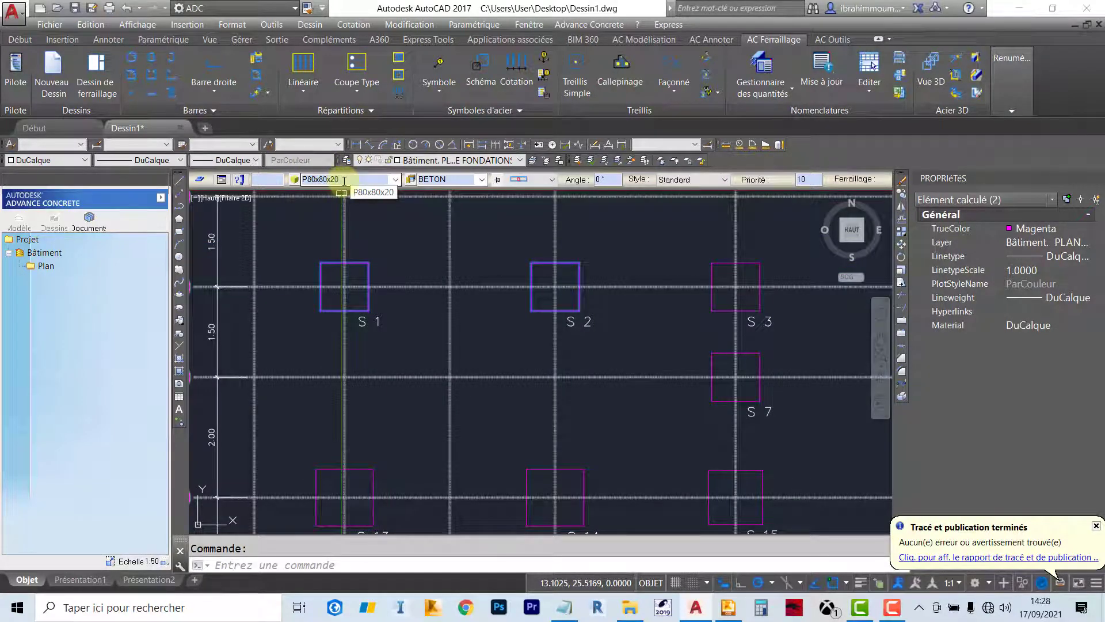
key(Escape)
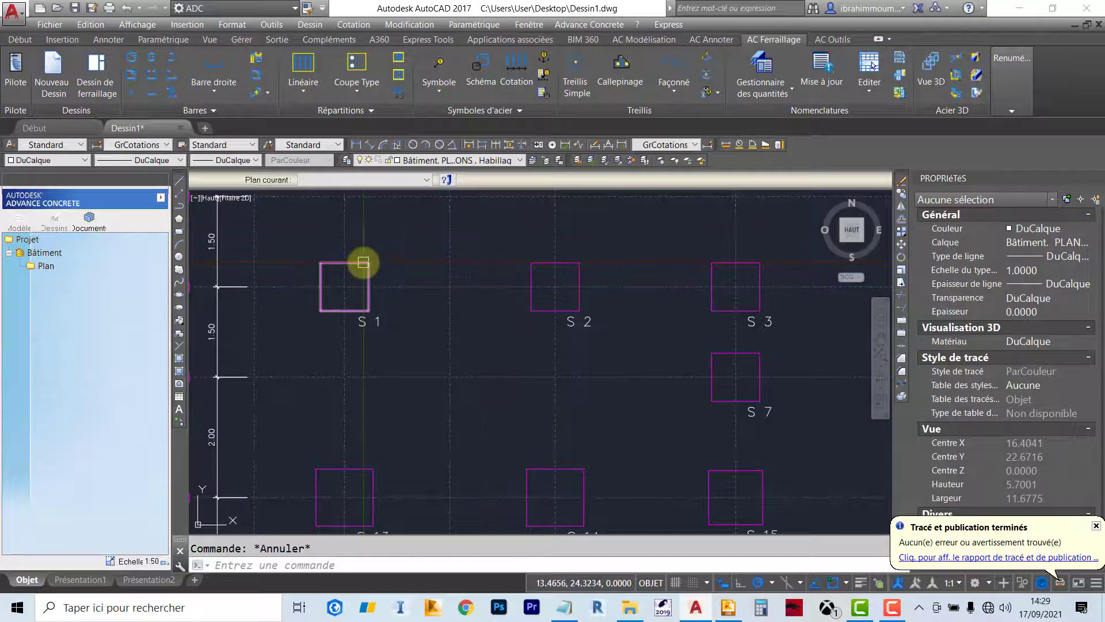
Compare the section of footing S 1 with those of footings S 23 and S 7 in the formwork plan
click(363, 262)
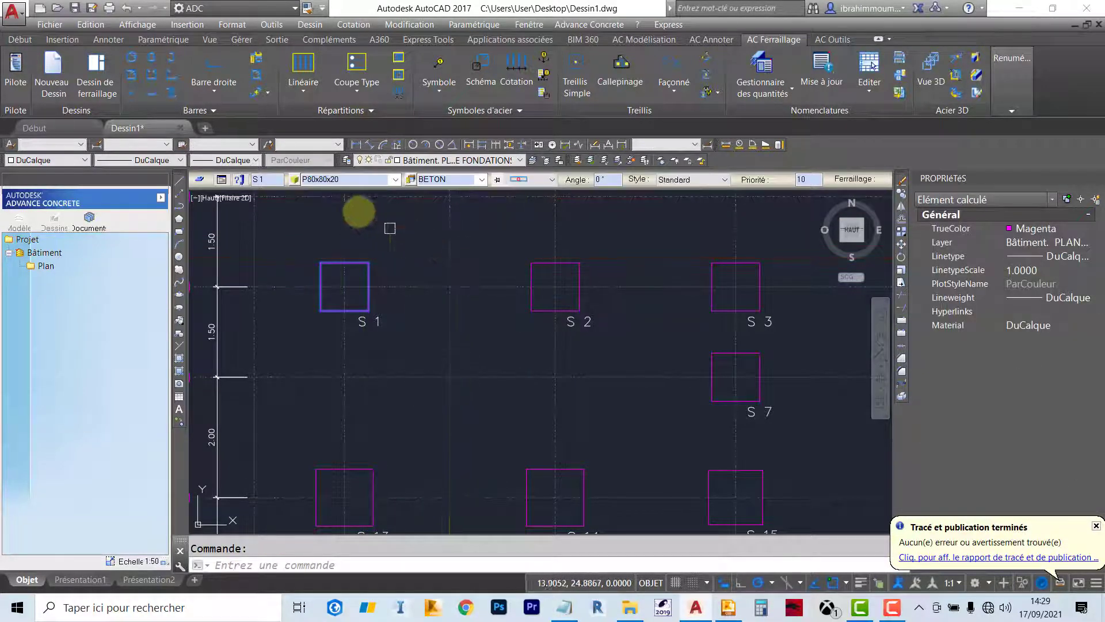
scroll(373, 262, down, 2)
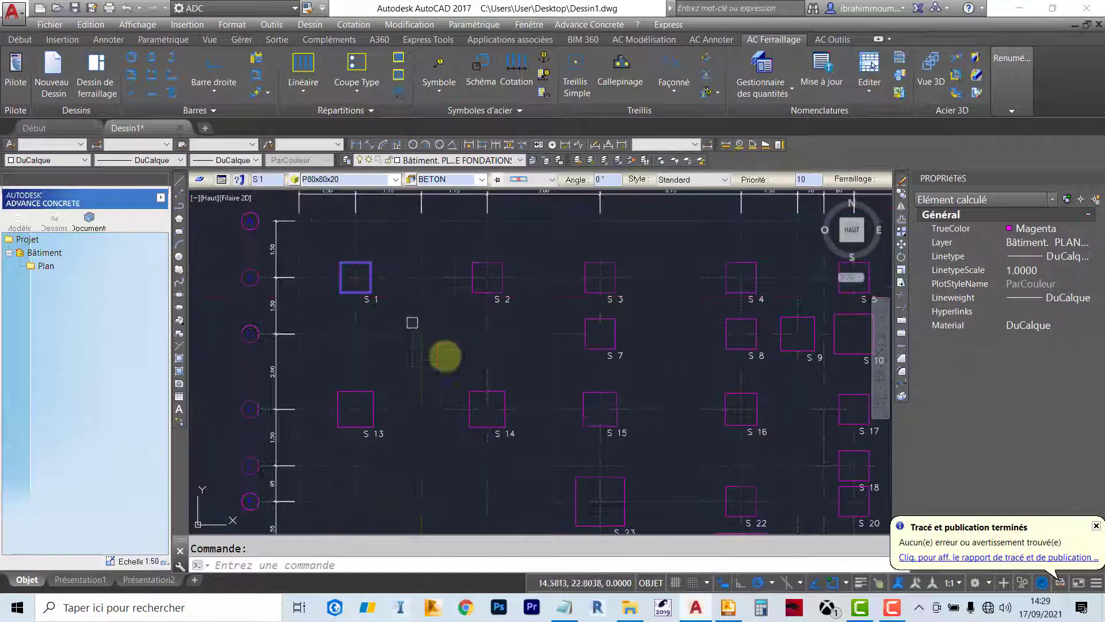
click(576, 478)
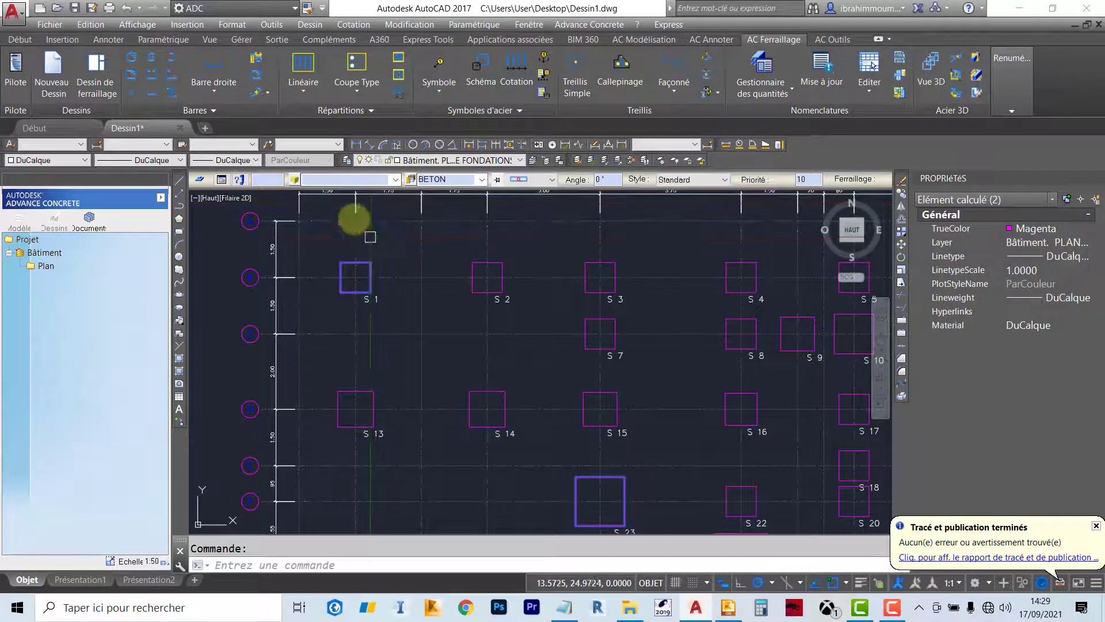
key(Escape)
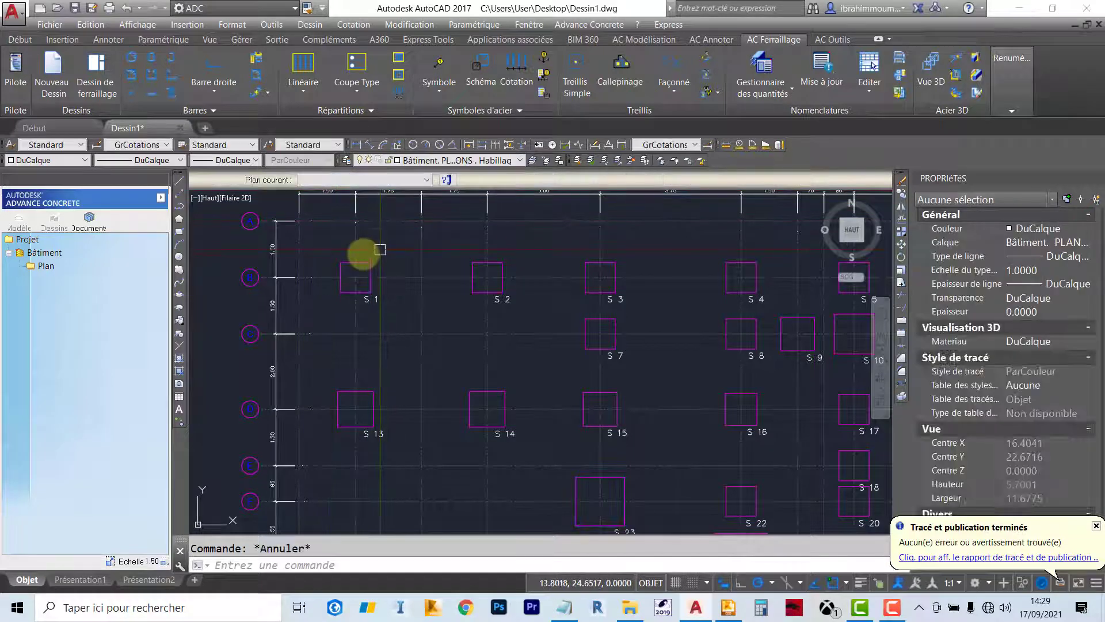
click(368, 266)
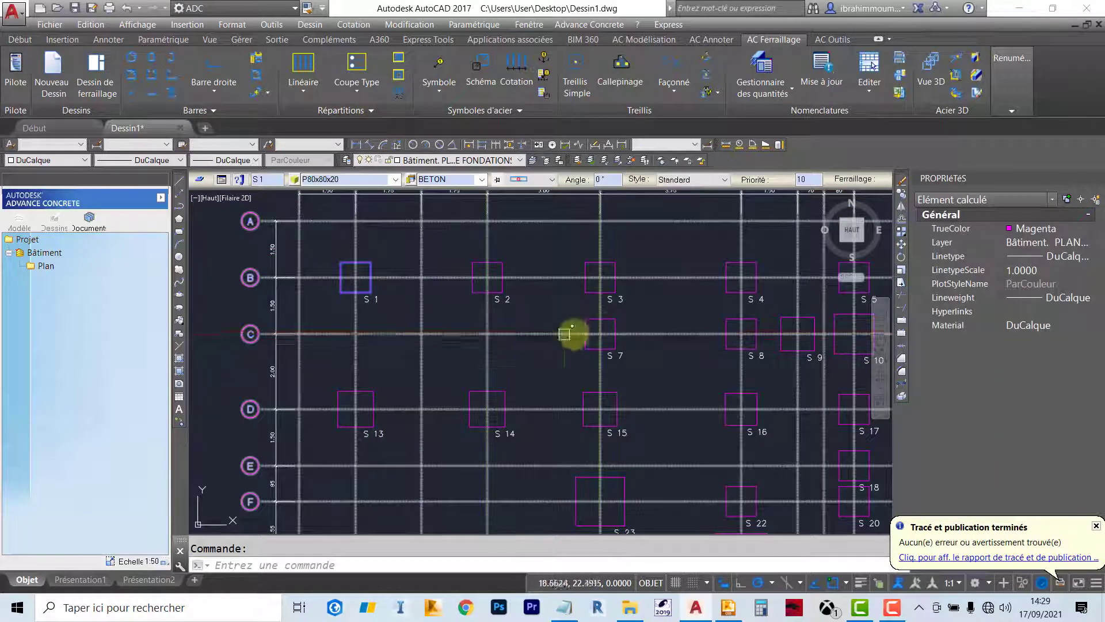
click(612, 320)
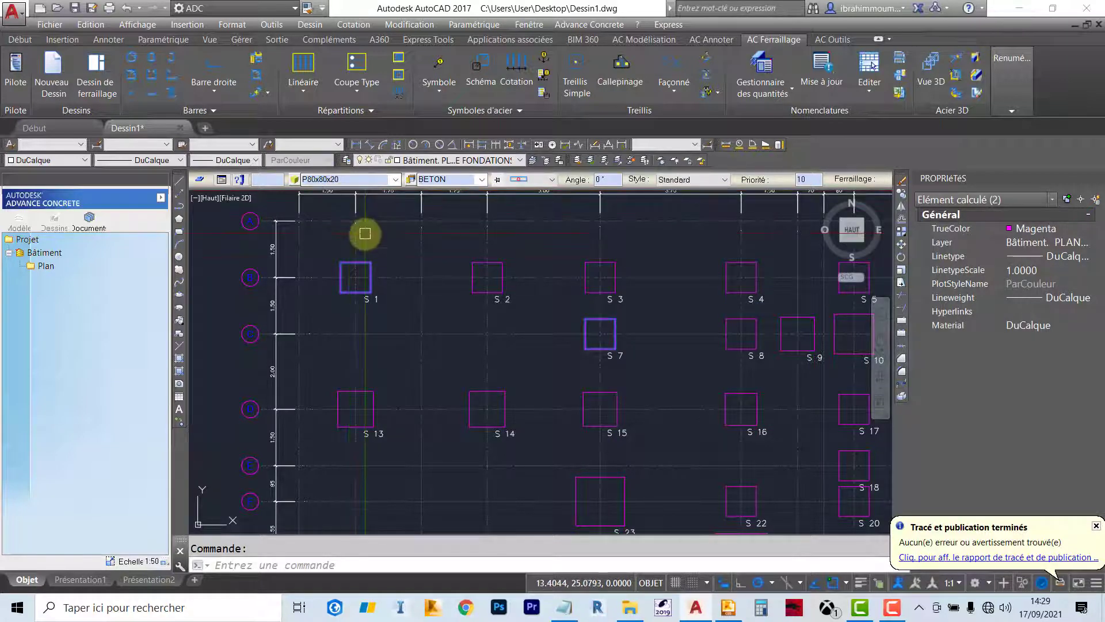
key(Escape)
click(365, 263)
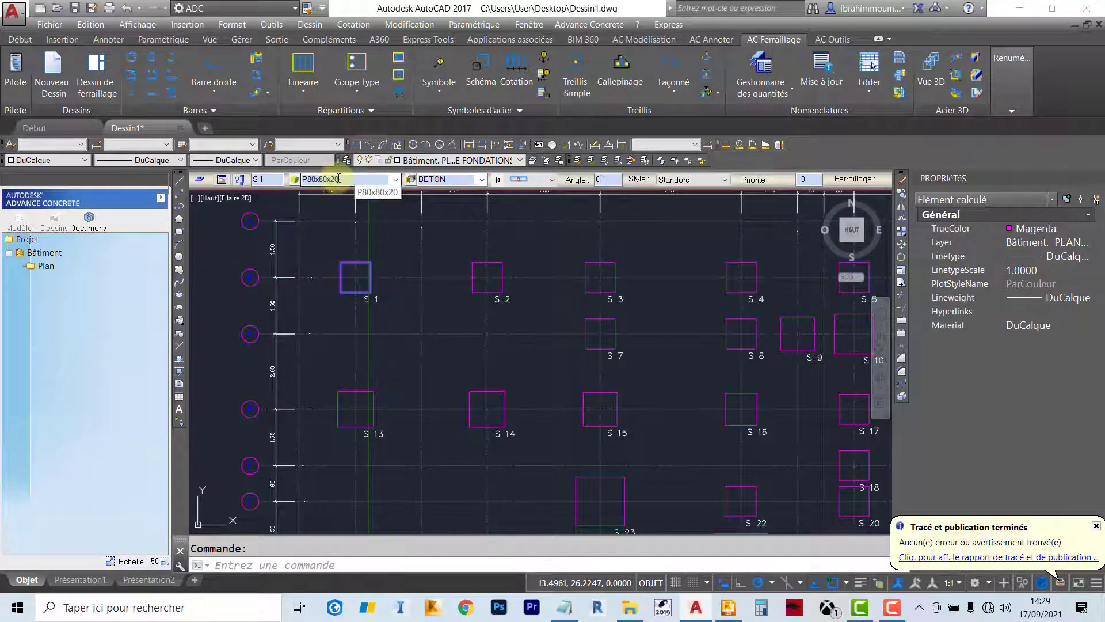
key(Escape)
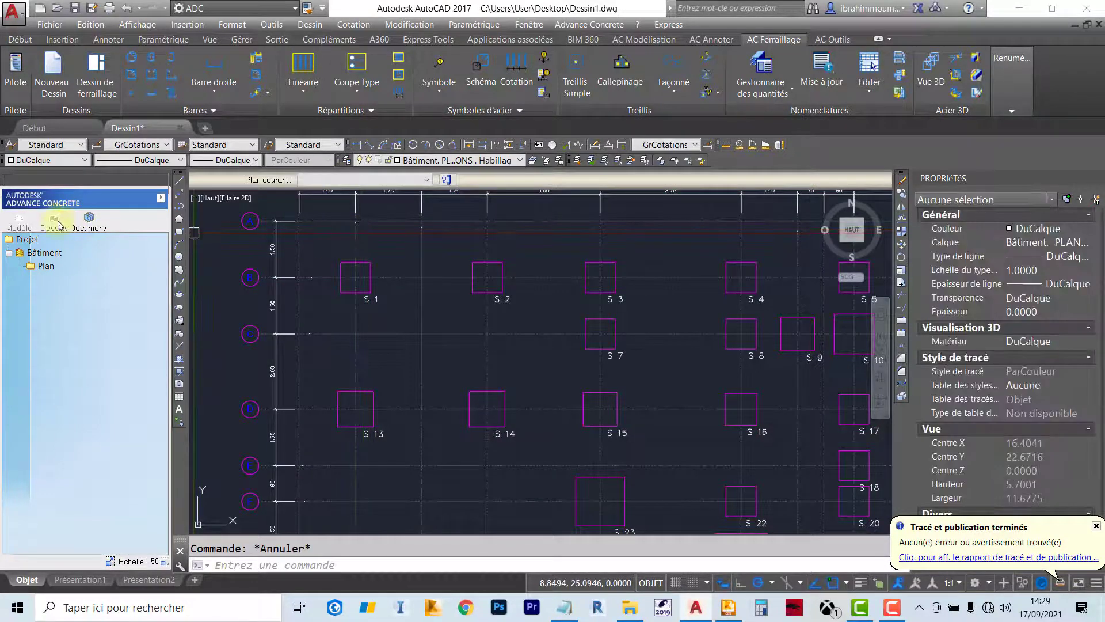
Return to the model's Soubassement level and check the name and volume of the footing at axes B and 2
click(18, 217)
double_click(65, 281)
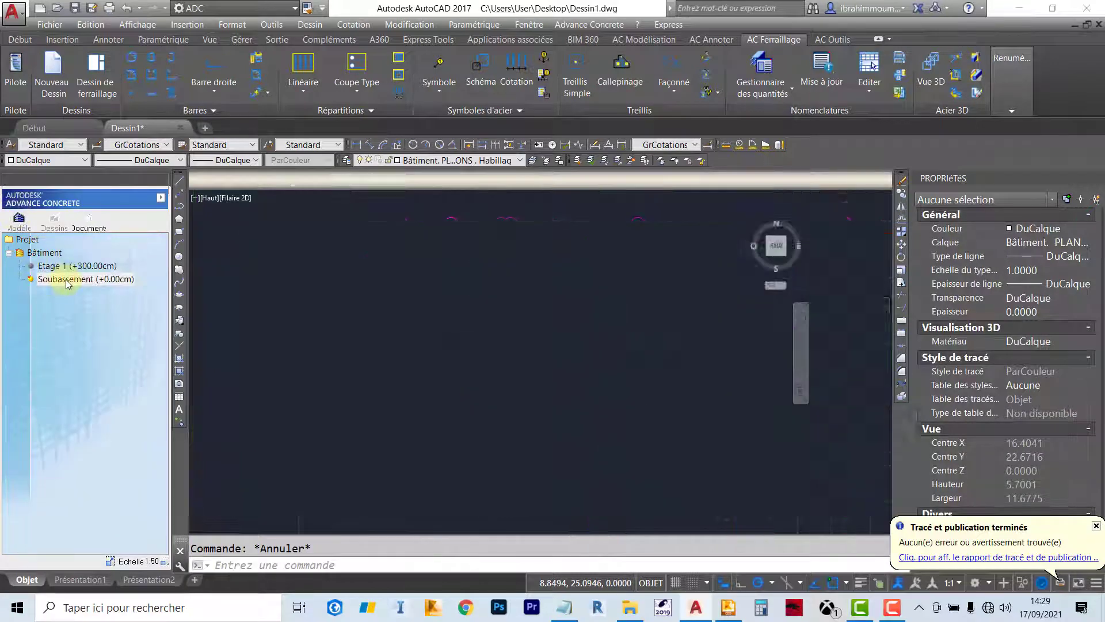
scroll(438, 311, up, 3)
click(473, 292)
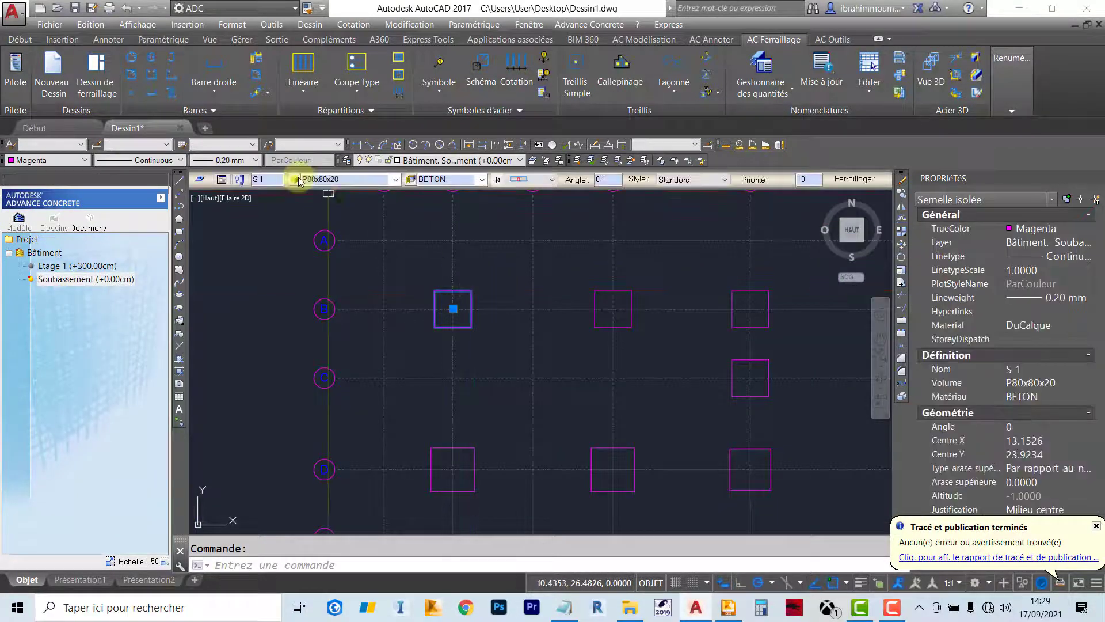
click(1095, 527)
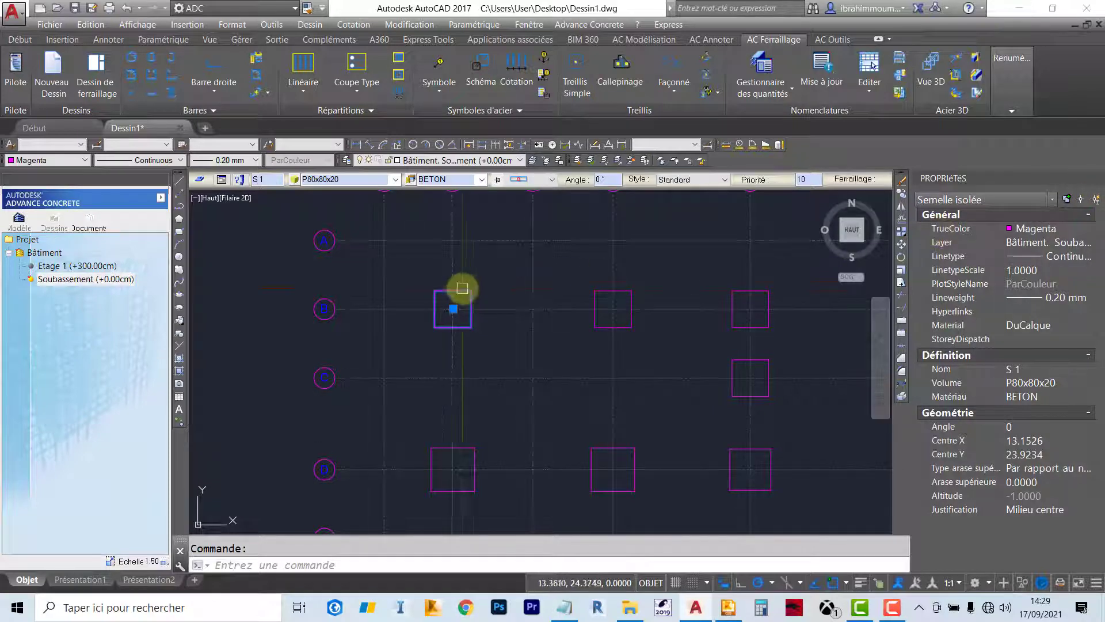
middle_drag(461, 289, 416, 295)
key(Escape)
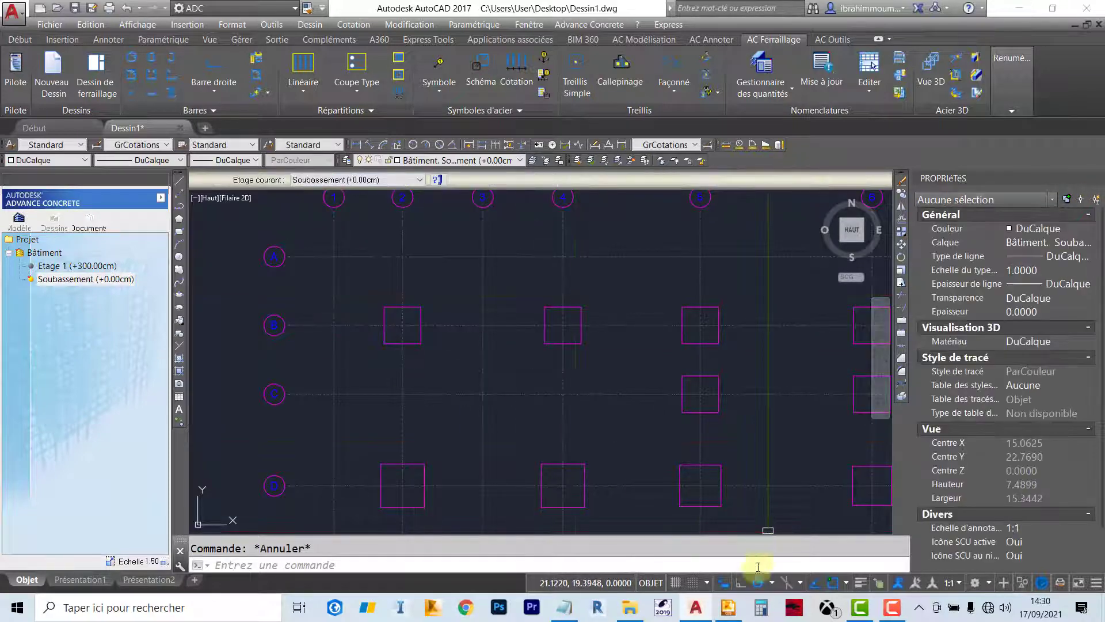
Switch to Excel and create a new blank workbook
click(1103, 607)
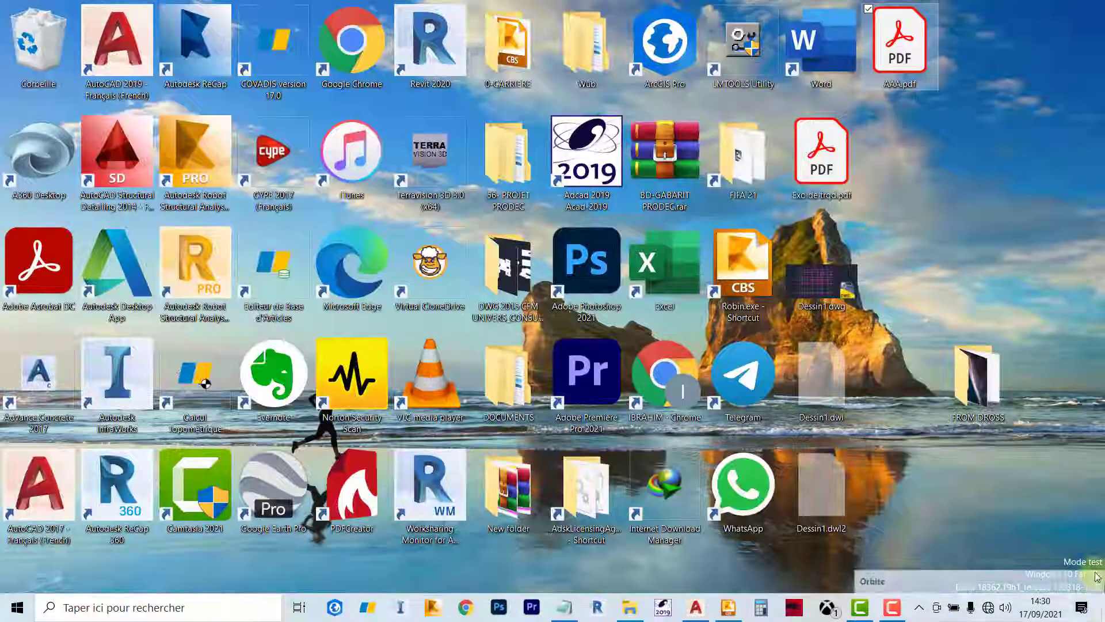
double_click(669, 260)
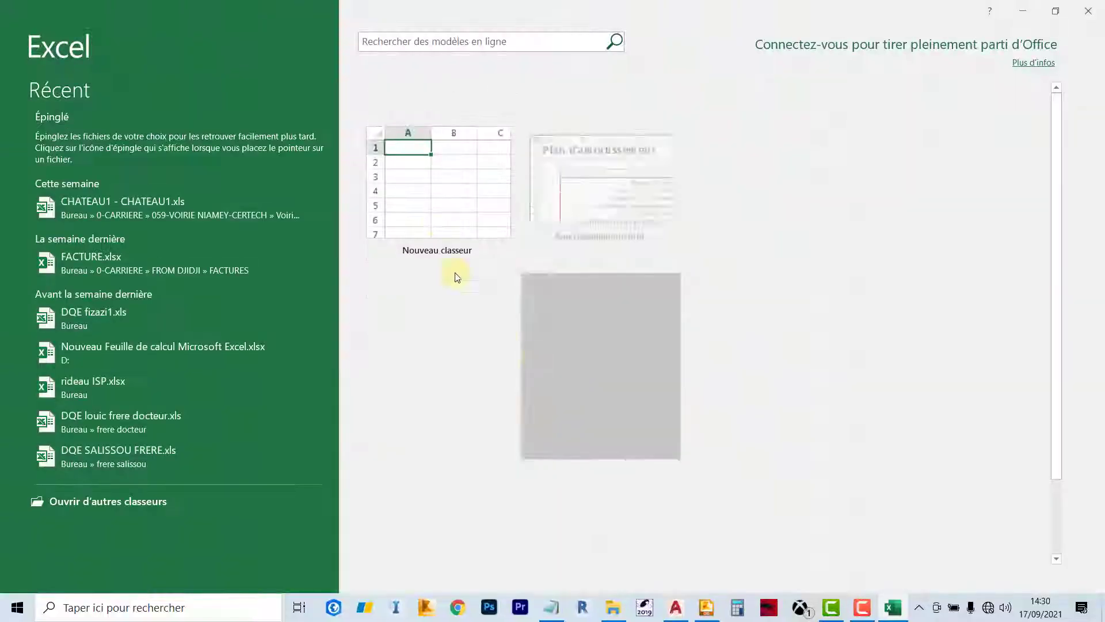
click(436, 217)
Enter 80 and 85 in F3 and F4, and extend the series down to 100 in F7
click(348, 192)
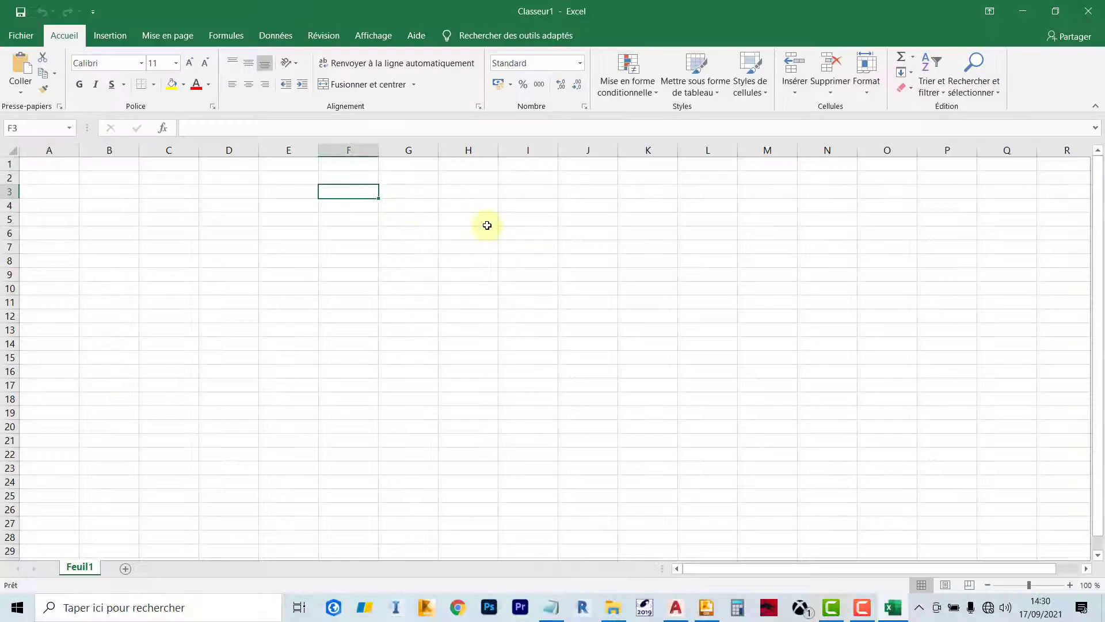
text(80)
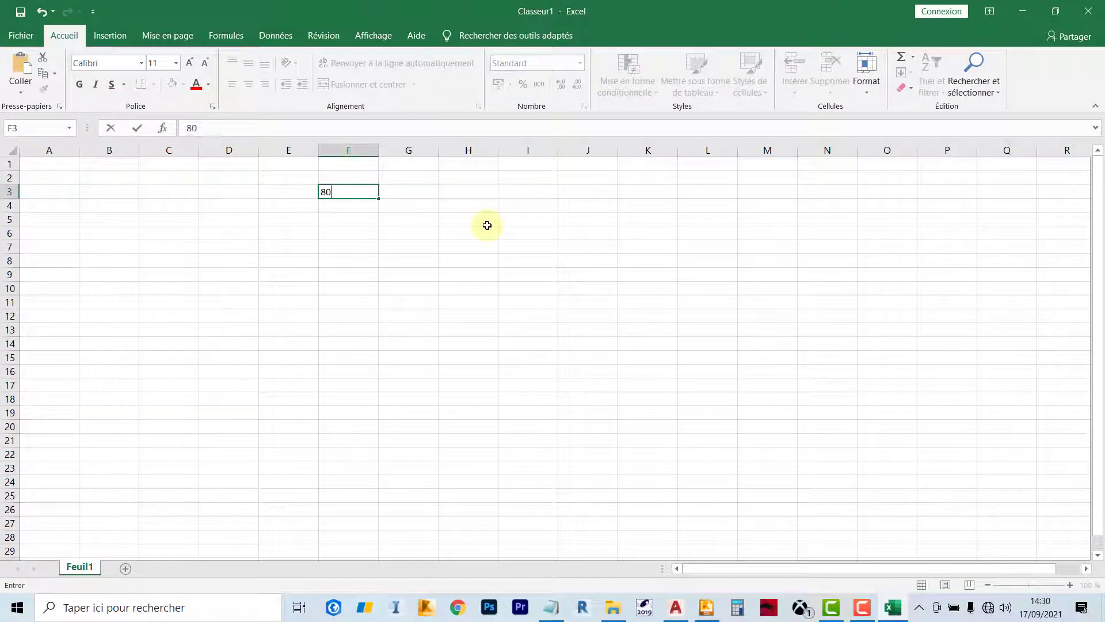
key(Return)
text(8)
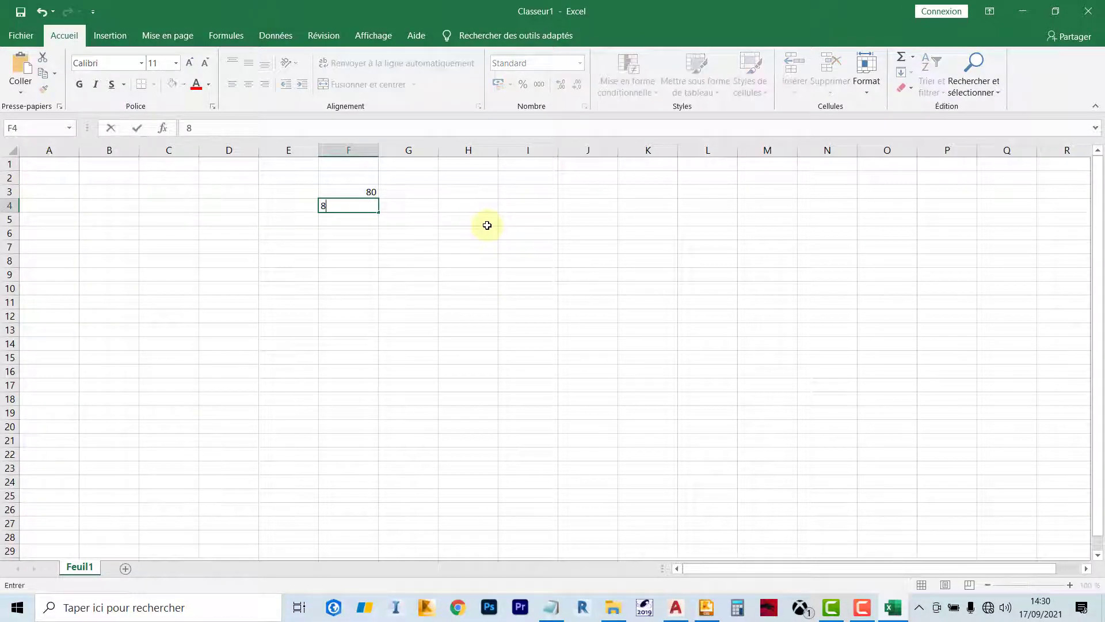
text(5)
key(Return)
drag(369, 191, 379, 249)
Add the footing sizes 130 and 140 to cells F8 and F9
click(373, 260)
text(1)
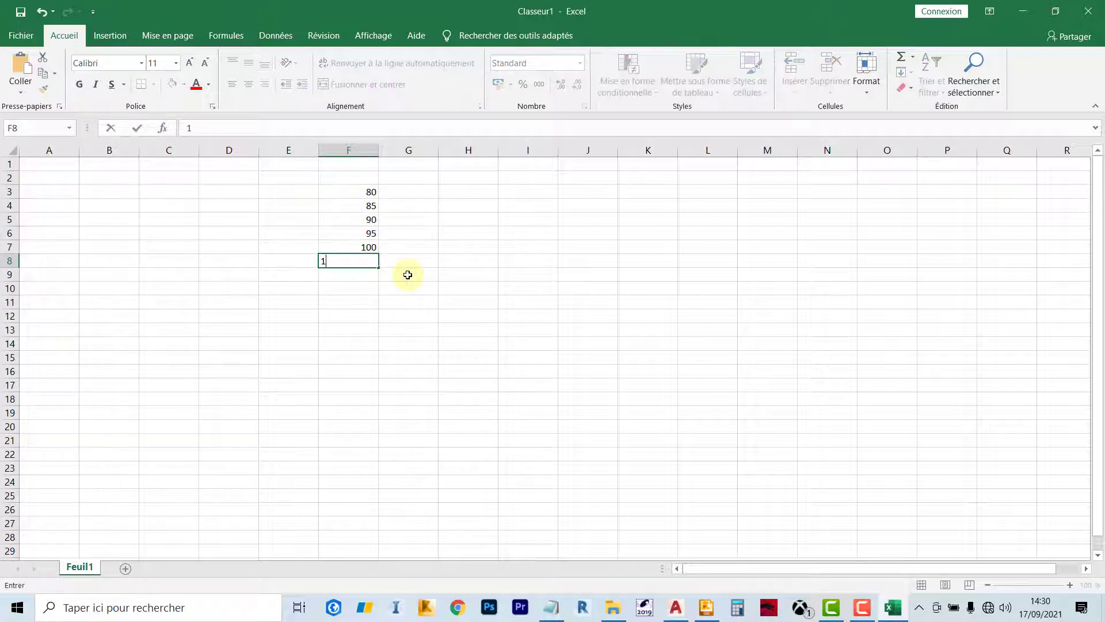
text(30)
key(Return)
text(140)
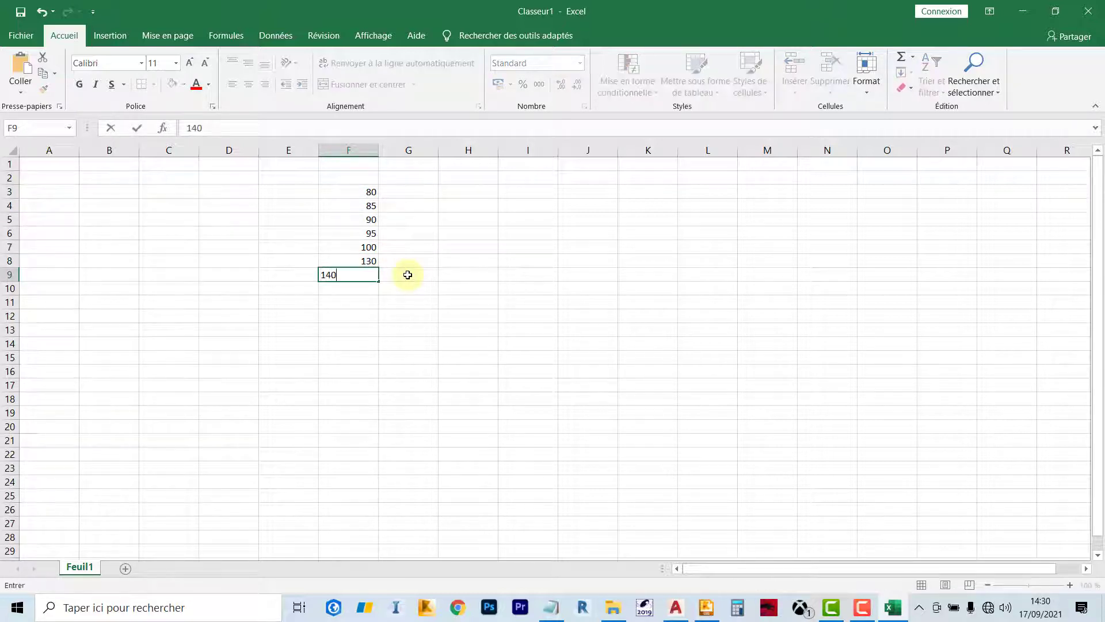
key(Return)
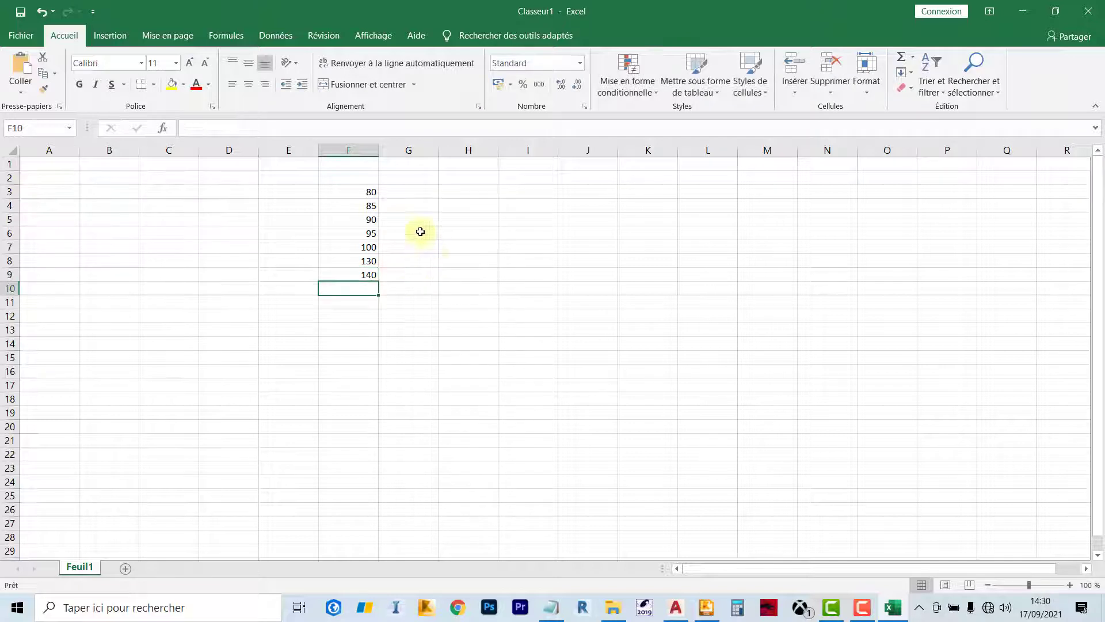
Label the sizes in G3:G9 by entering S1 and S2 and extending the series down to S7
click(395, 191)
text(s)
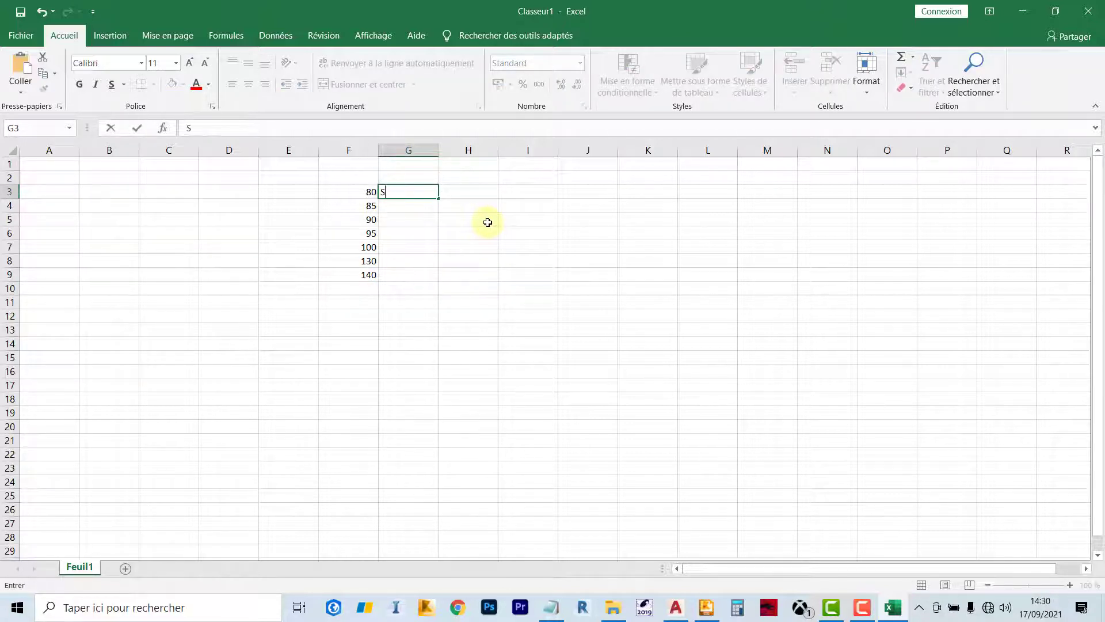
text(1)
key(Return)
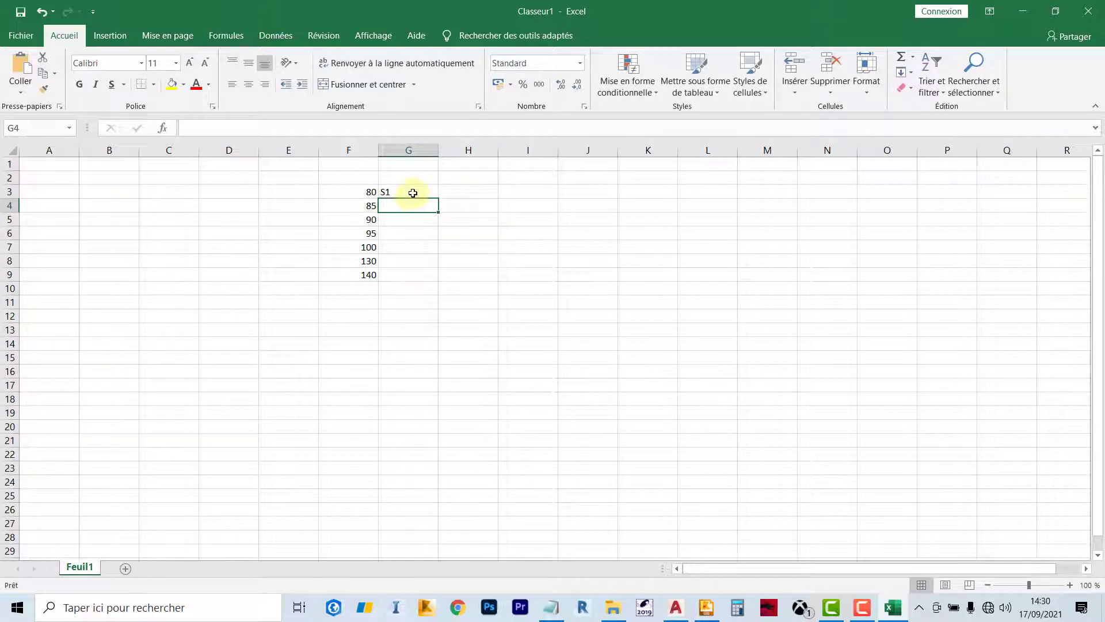
text(s)
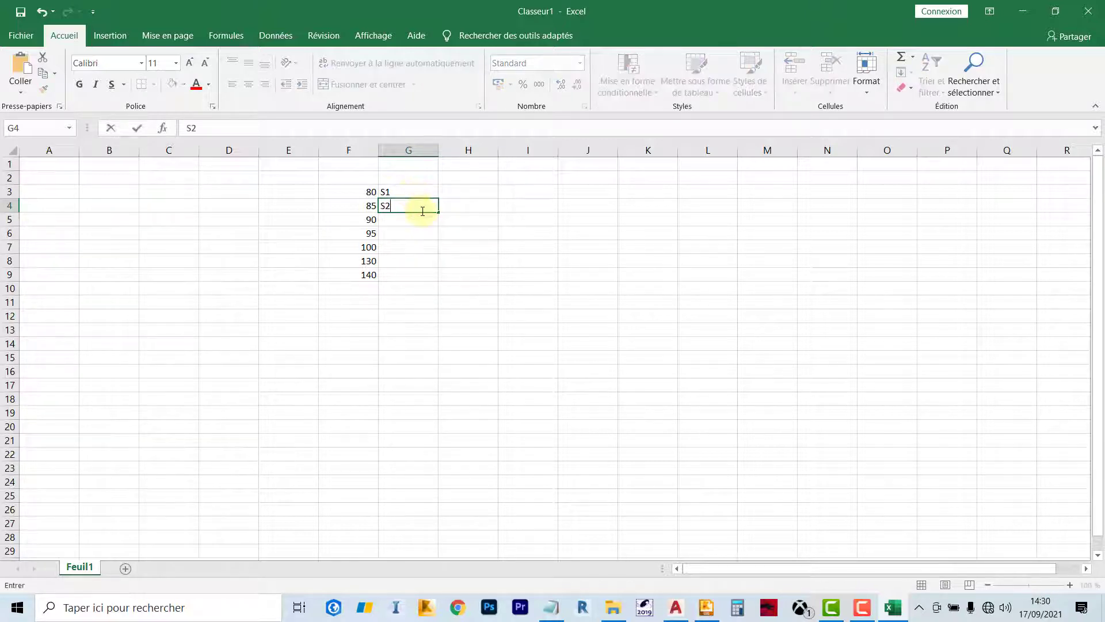
key(Return)
drag(420, 195, 439, 279)
click(569, 246)
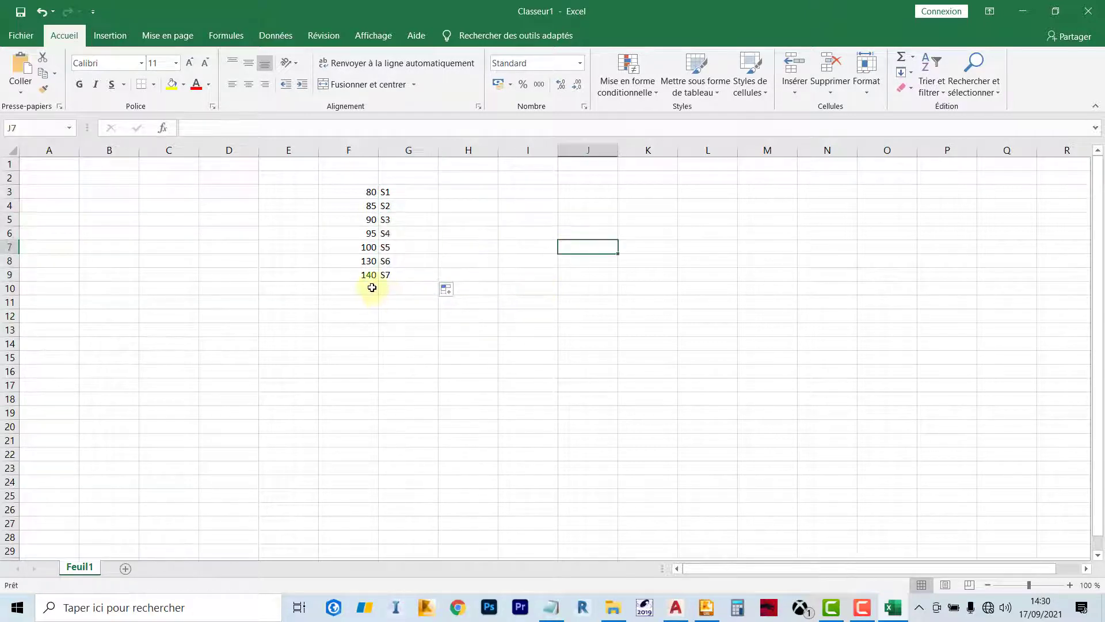
click(534, 366)
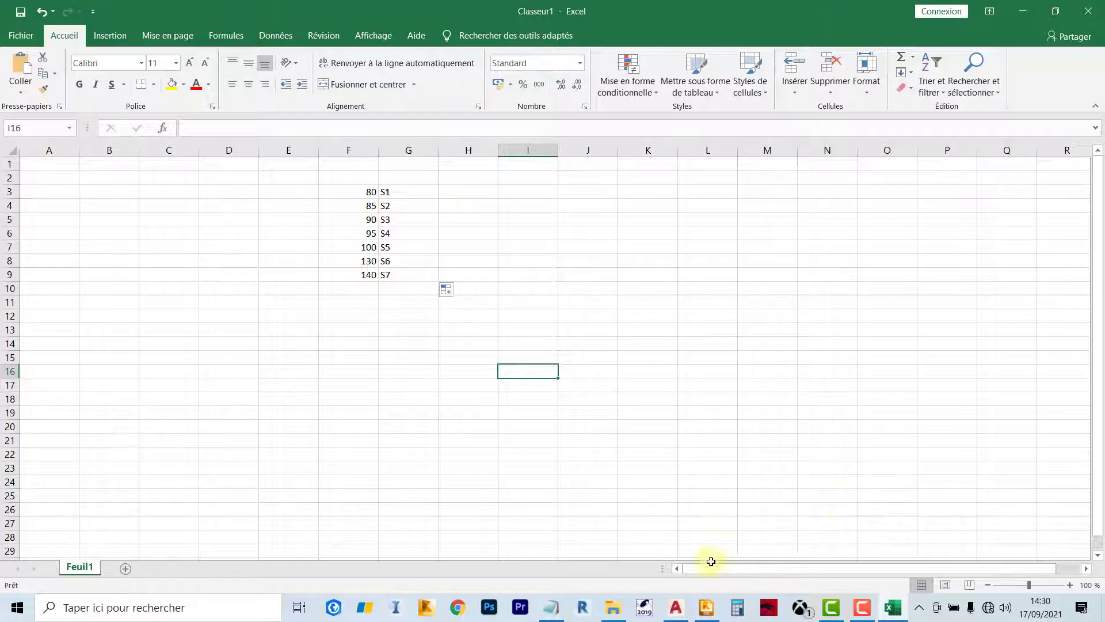
Switch back to AutoCAD and copy the volume designation P80x80x20 of the footing at axes B and 2
click(675, 607)
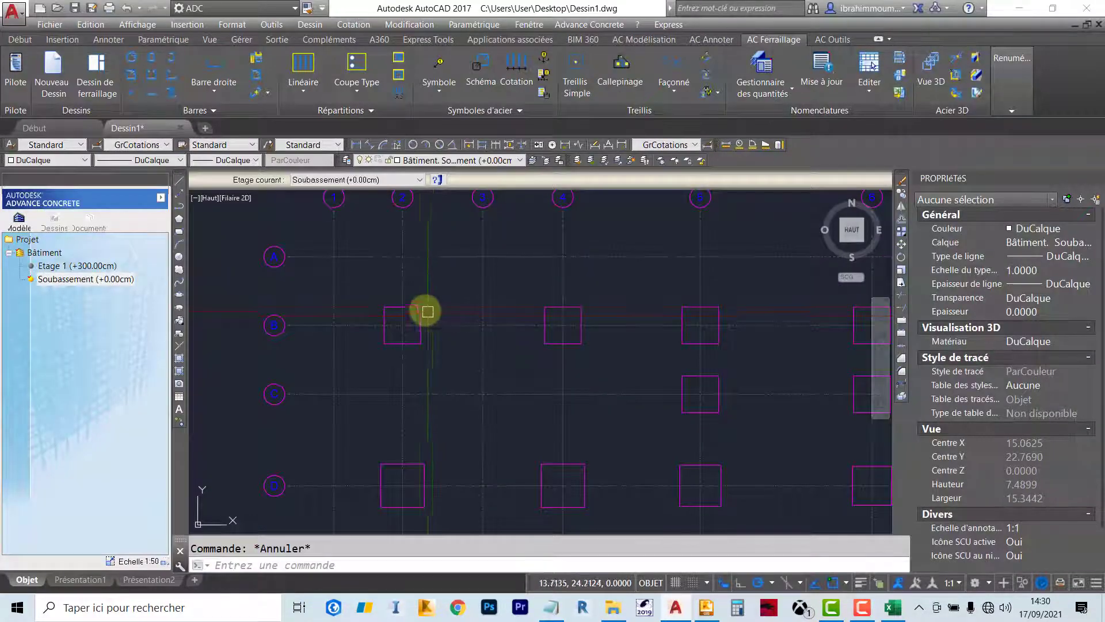
click(423, 314)
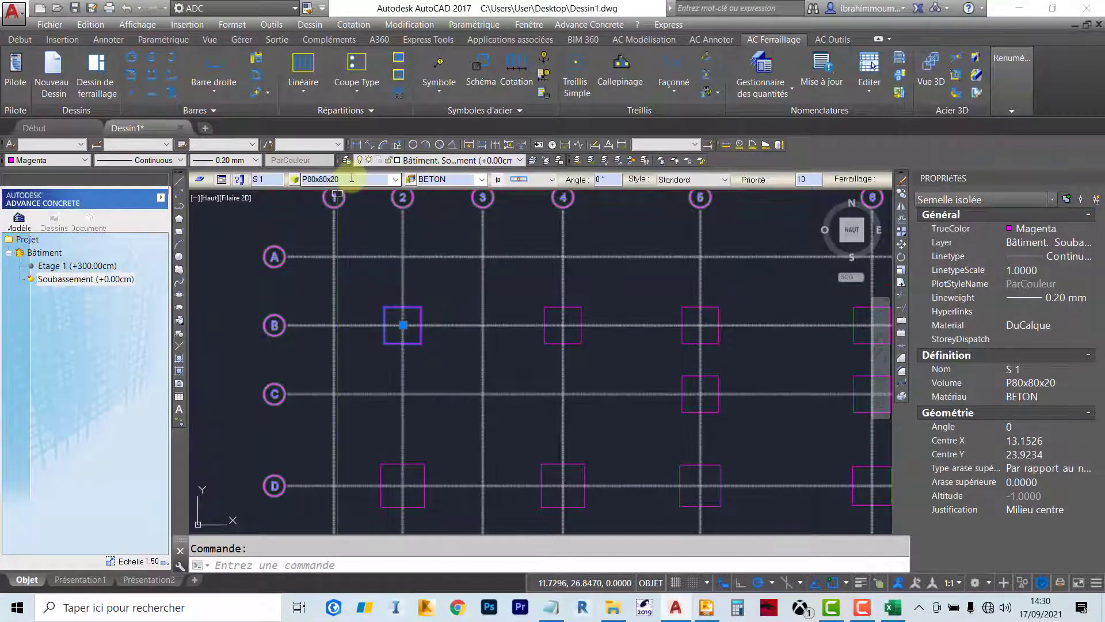
double_click(352, 179)
key(ctrl+c)
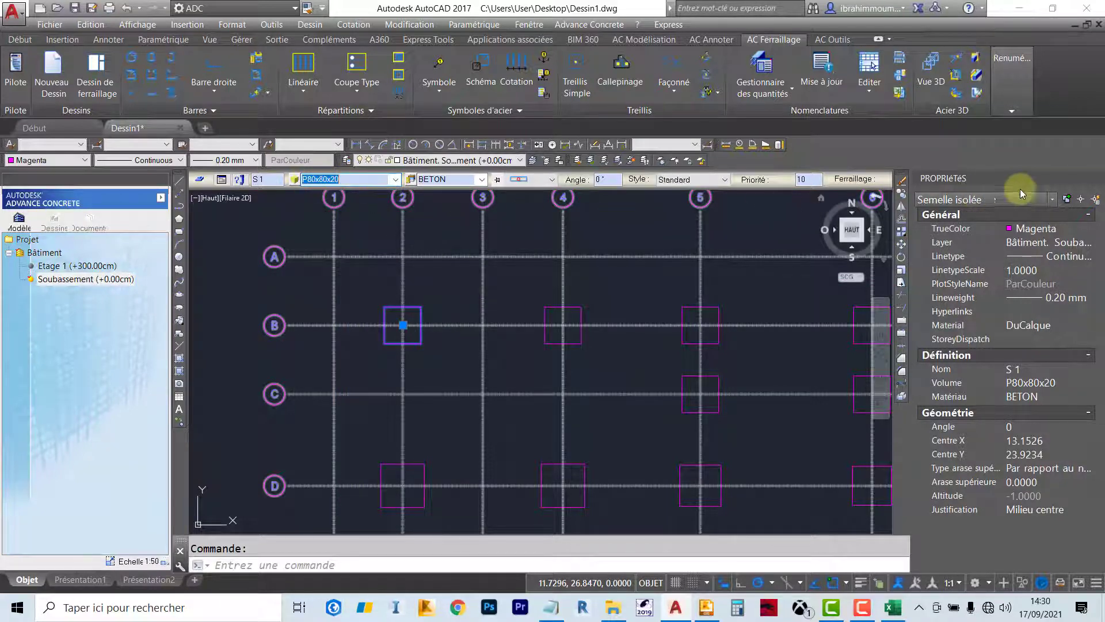
Quick-select every Semelle isolée in the entire drawing whose Volume equals P80x80x20, adding them to the current selection
click(1094, 201)
drag(592, 117, 644, 98)
click(328, 296)
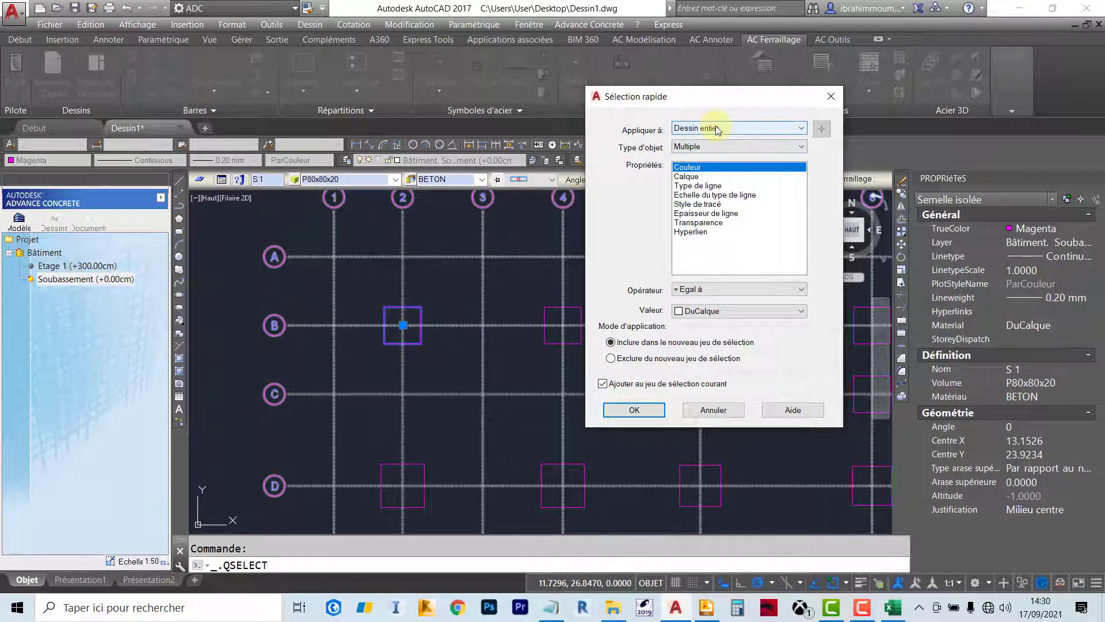
click(741, 129)
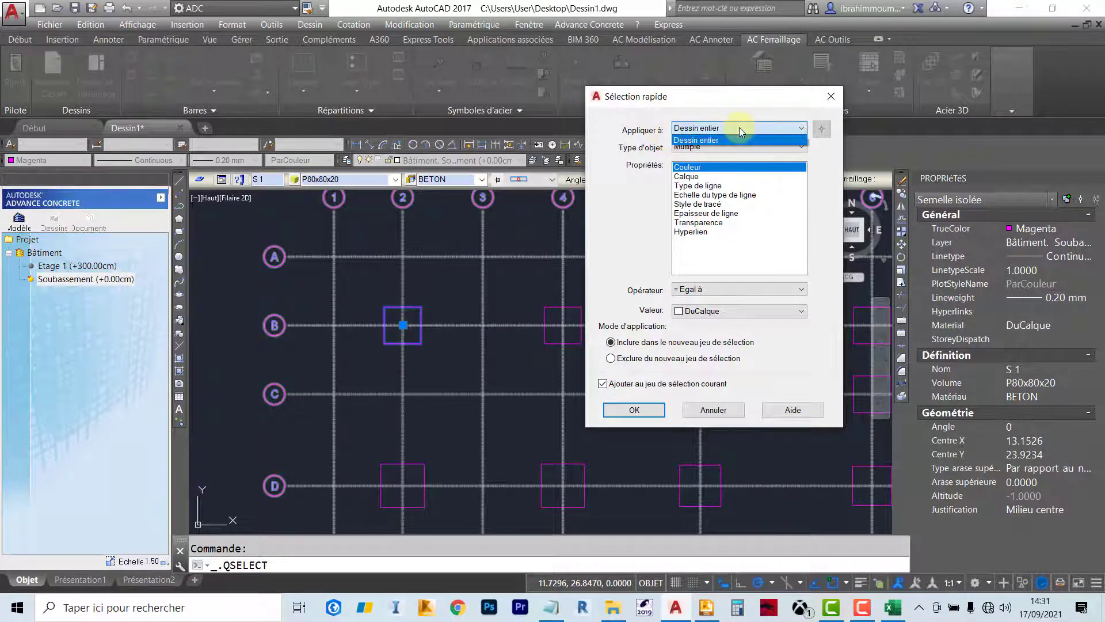
click(731, 146)
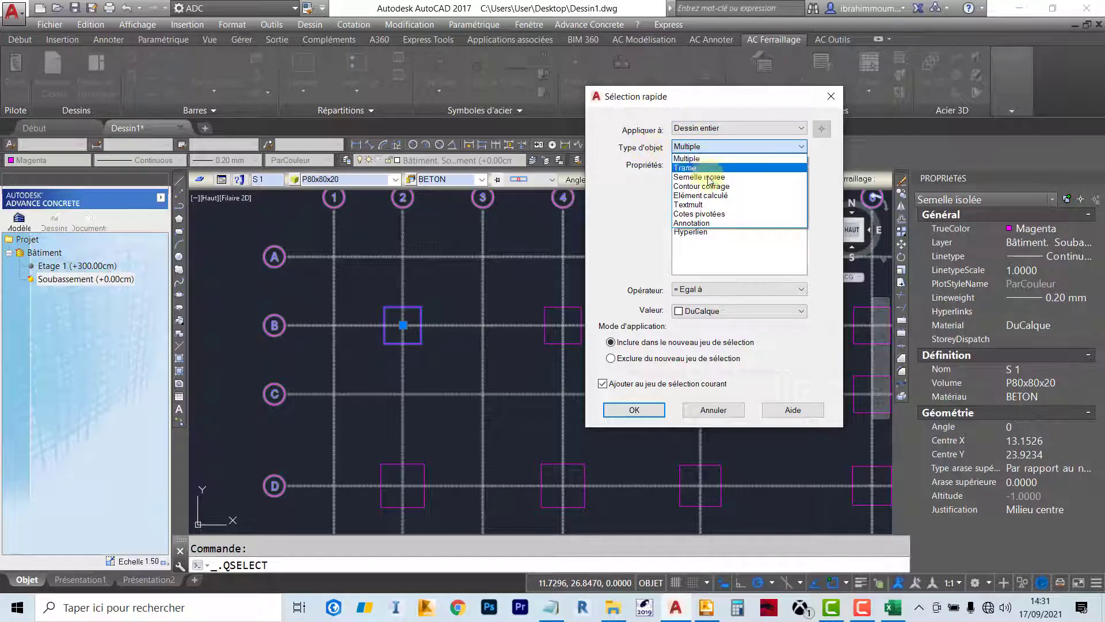
click(717, 177)
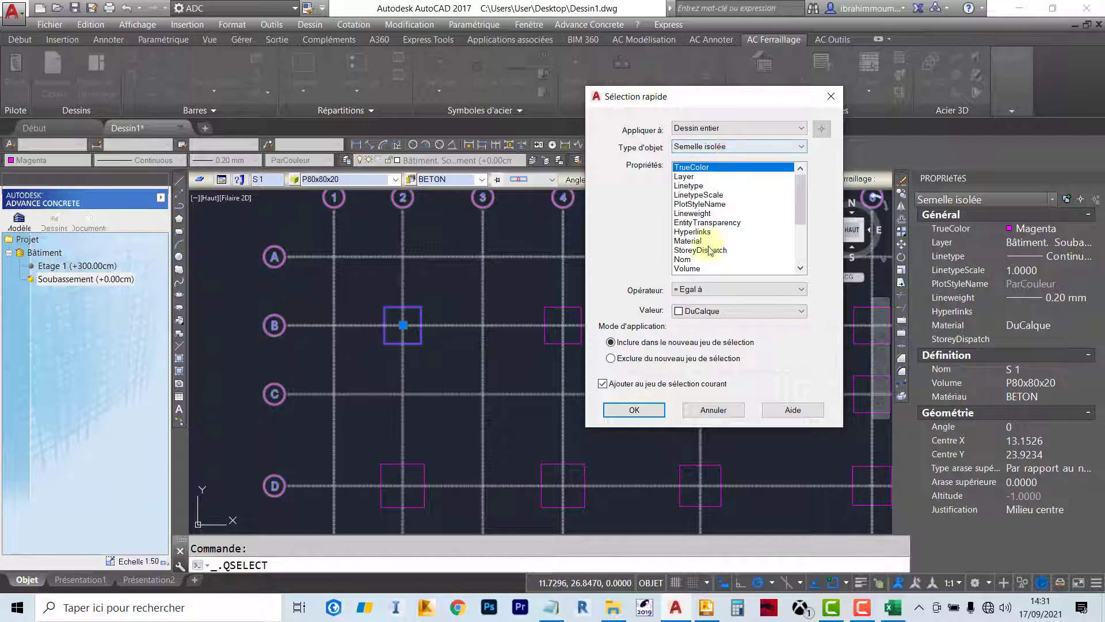
click(683, 269)
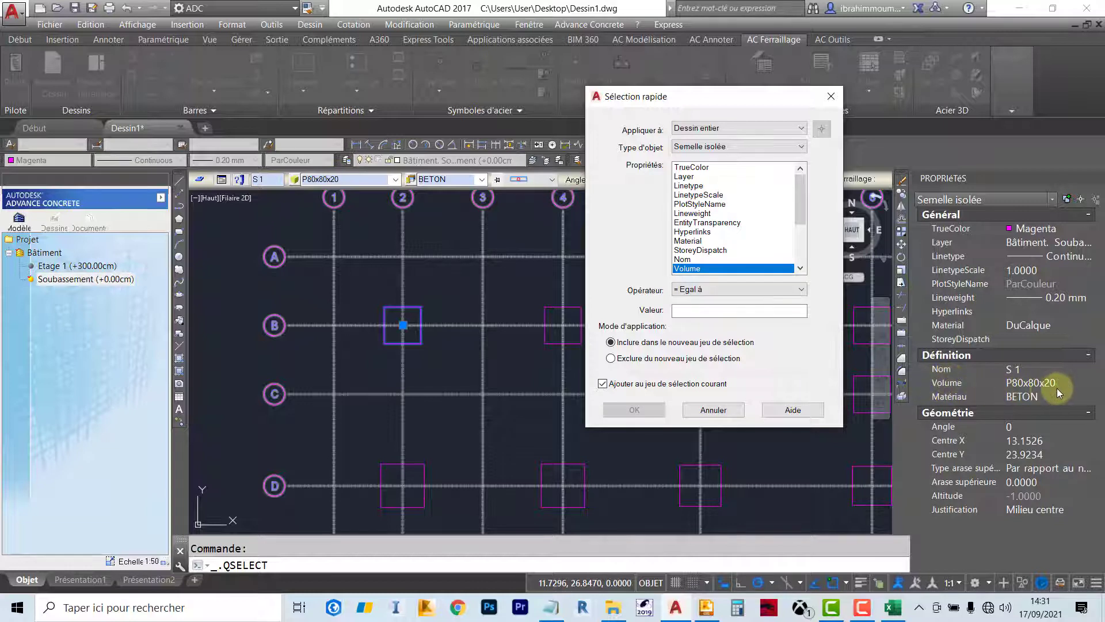
click(702, 311)
key(ctrl+v)
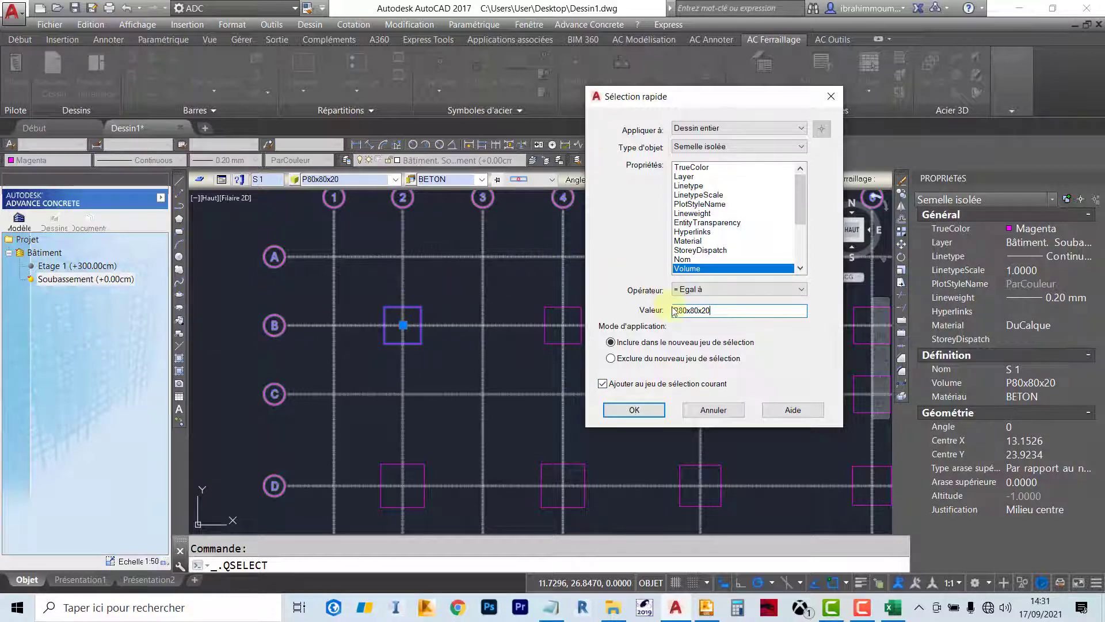
click(634, 410)
scroll(444, 251, down, 5)
scroll(469, 272, up, 2)
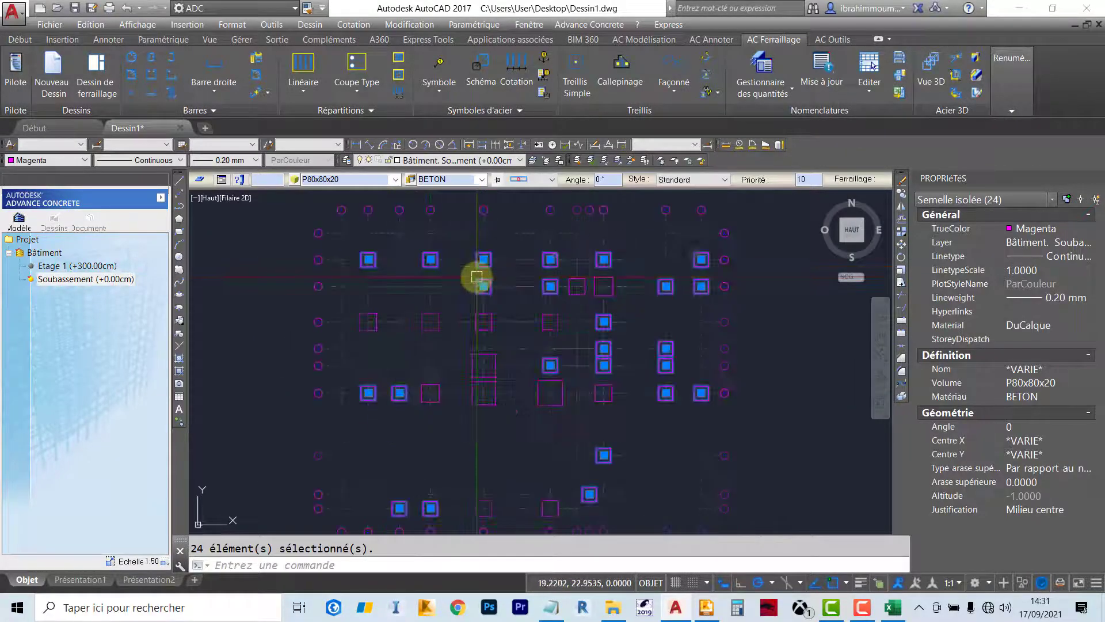
Name the selected P80x80x20 footings S1
scroll(477, 277, down, 2)
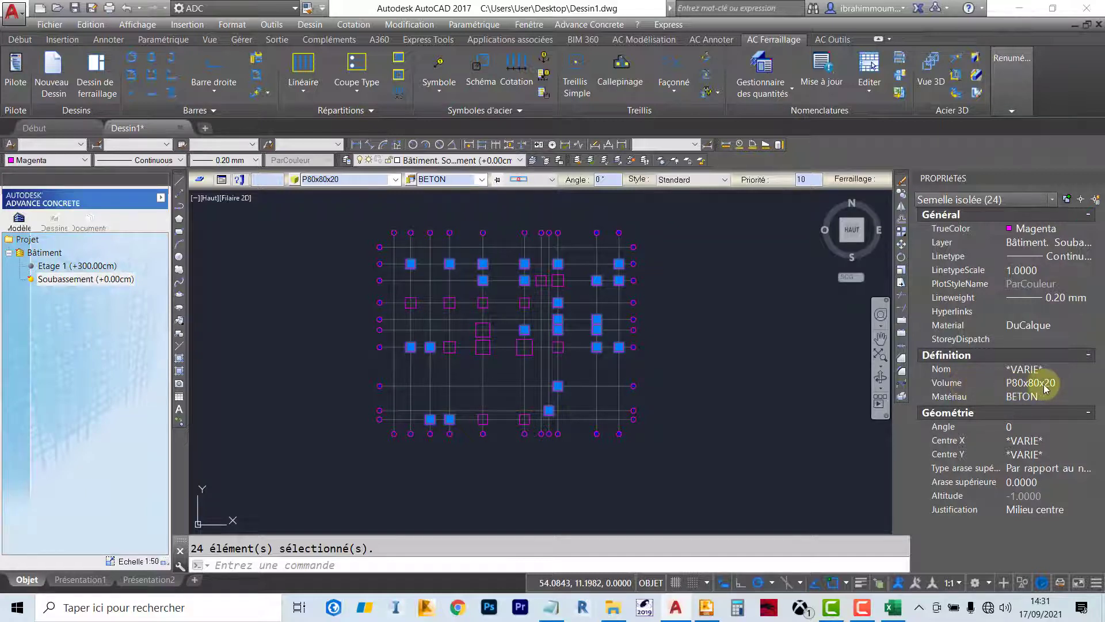
click(269, 180)
text(S1)
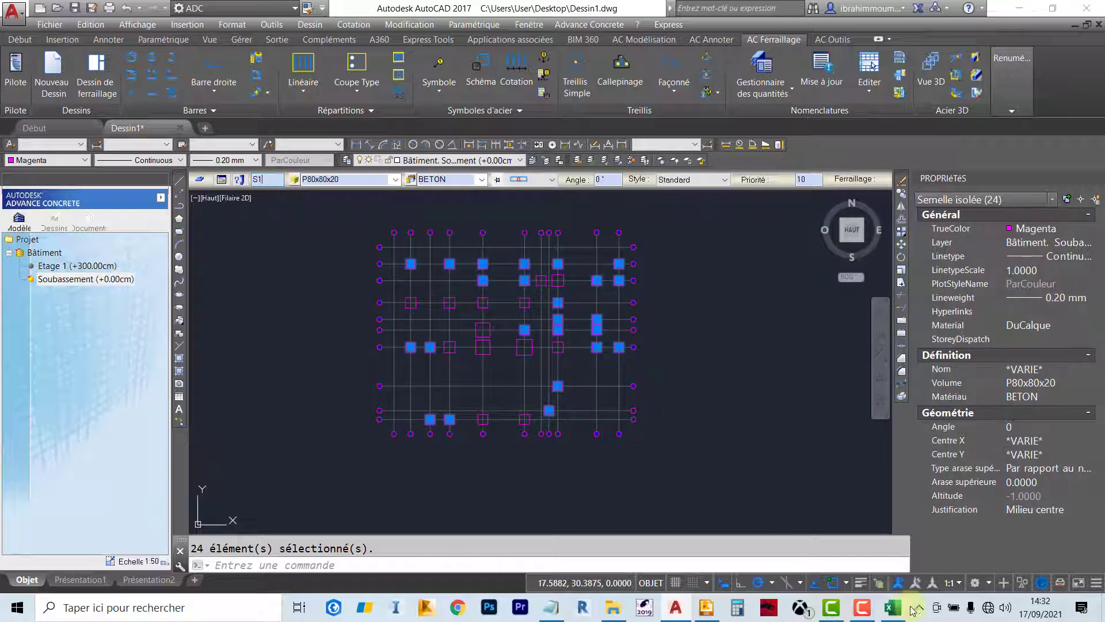
Switch to Excel to check the name paired with size 80, and return to AutoCAD to clear the footing selection
click(891, 609)
click(403, 196)
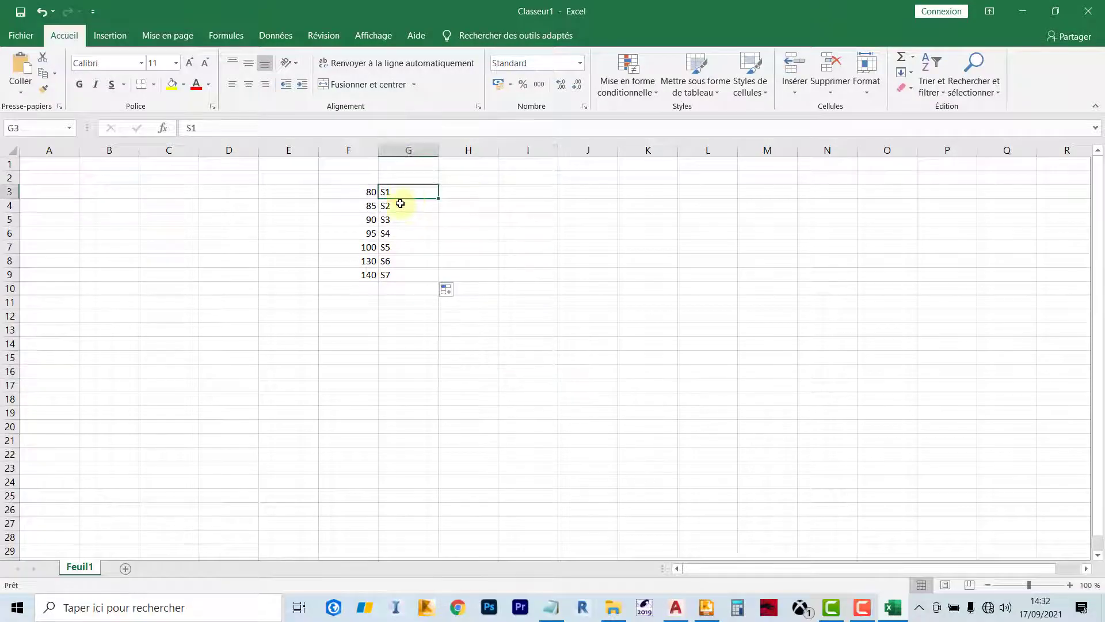
click(356, 190)
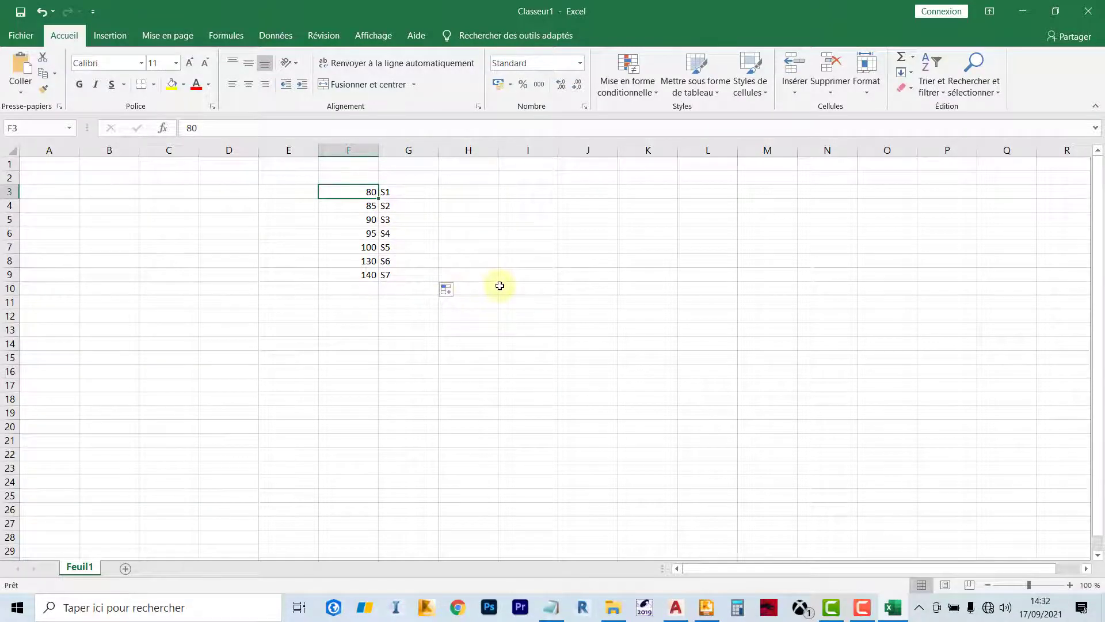
key(alt+Tab)
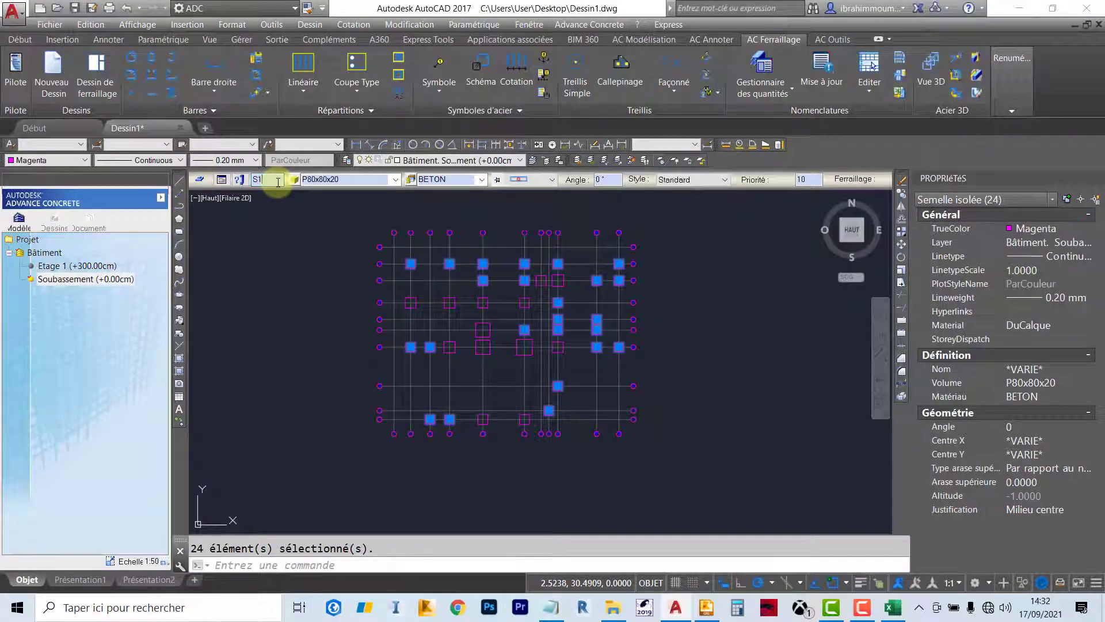
key(Escape)
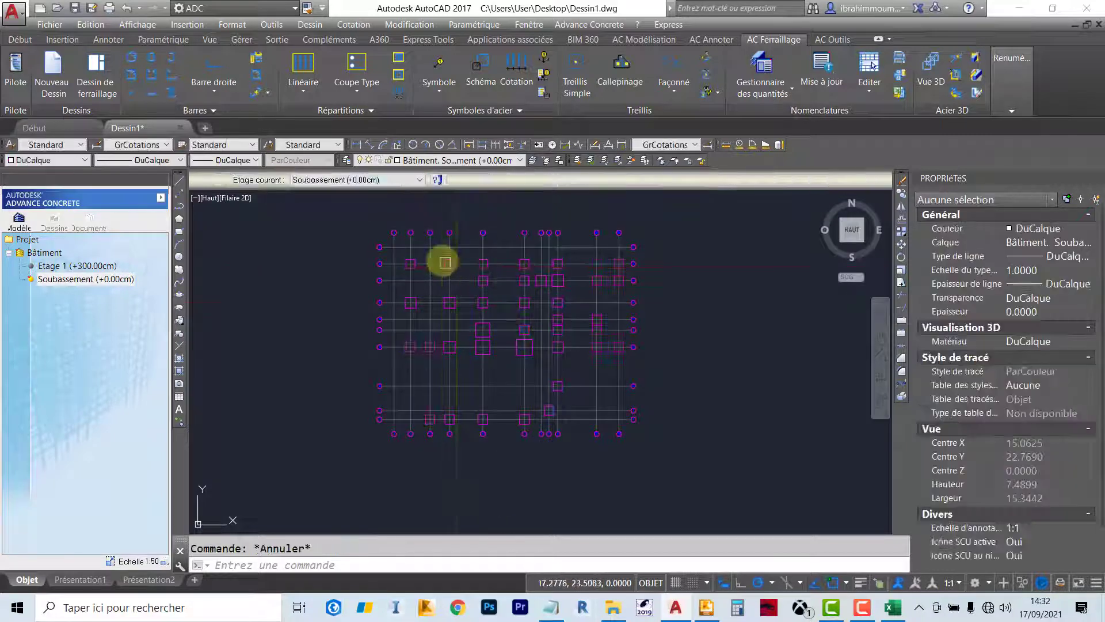
Check the name and volume of individual footings on axes B, C and D by selecting them one at a time
scroll(461, 259, up, 5)
click(461, 261)
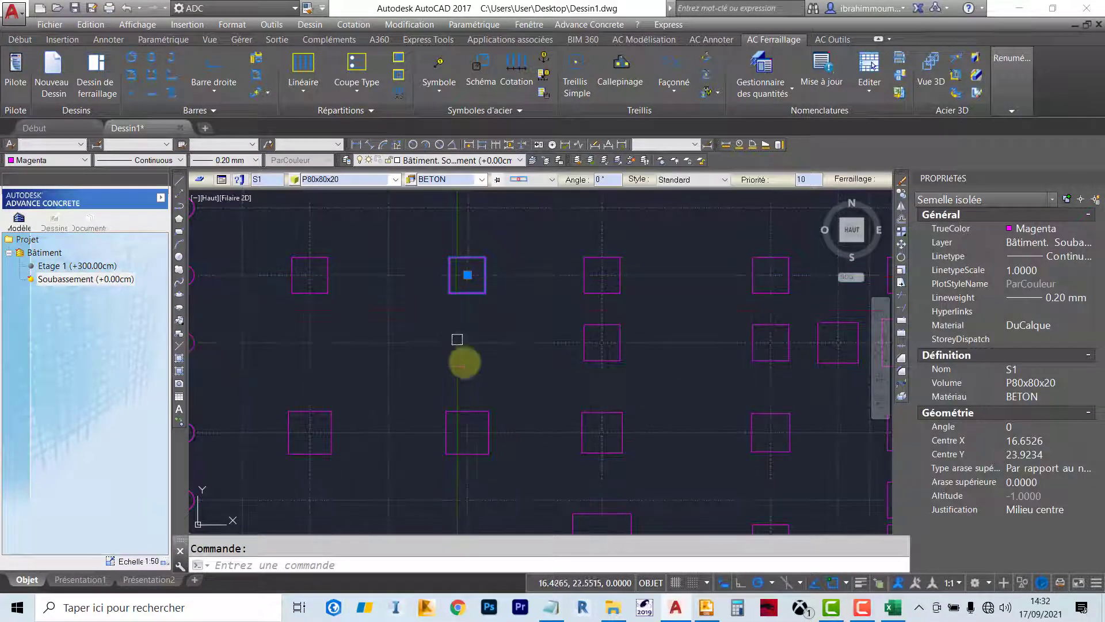
key(Escape)
click(489, 419)
key(Escape)
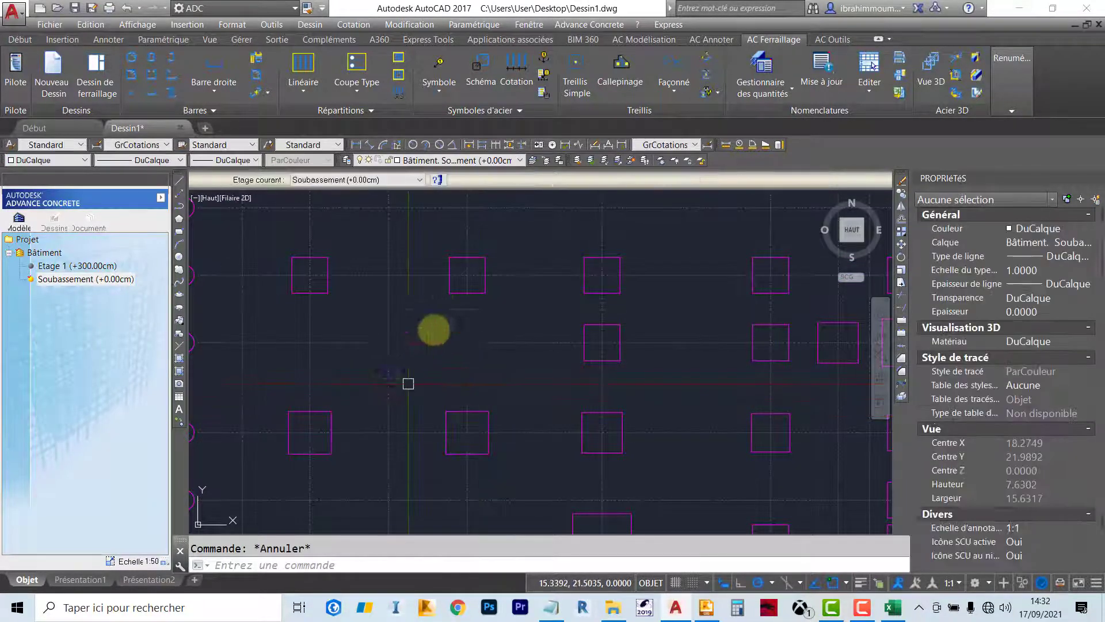
click(602, 340)
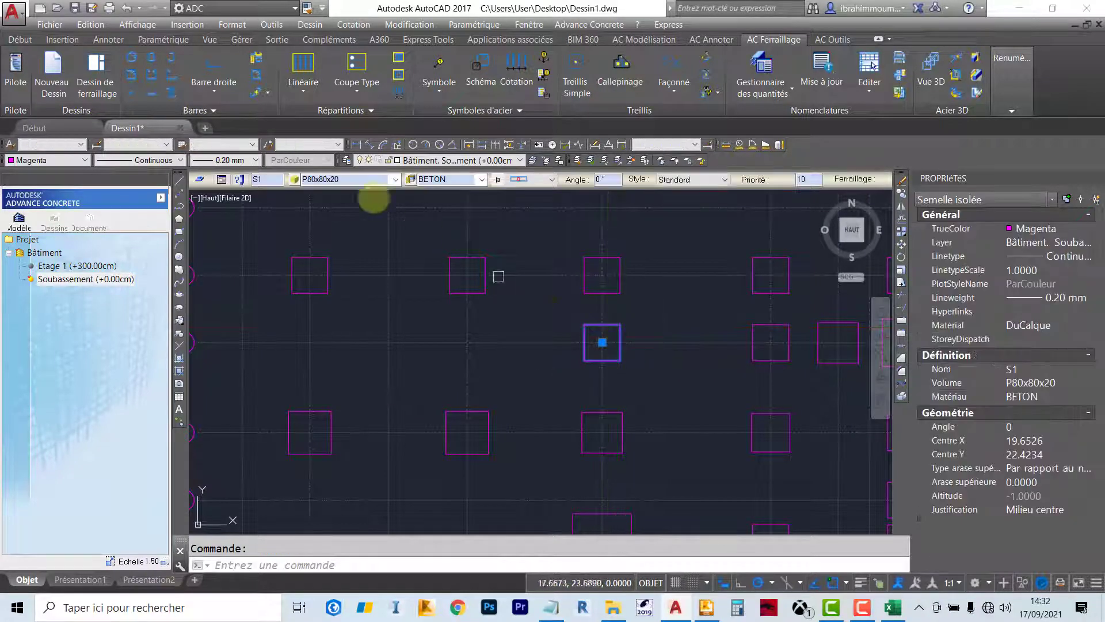
key(Escape)
Open the PLAN DE FONDATIONS drawing and review the footing labels across the whole plan
click(54, 217)
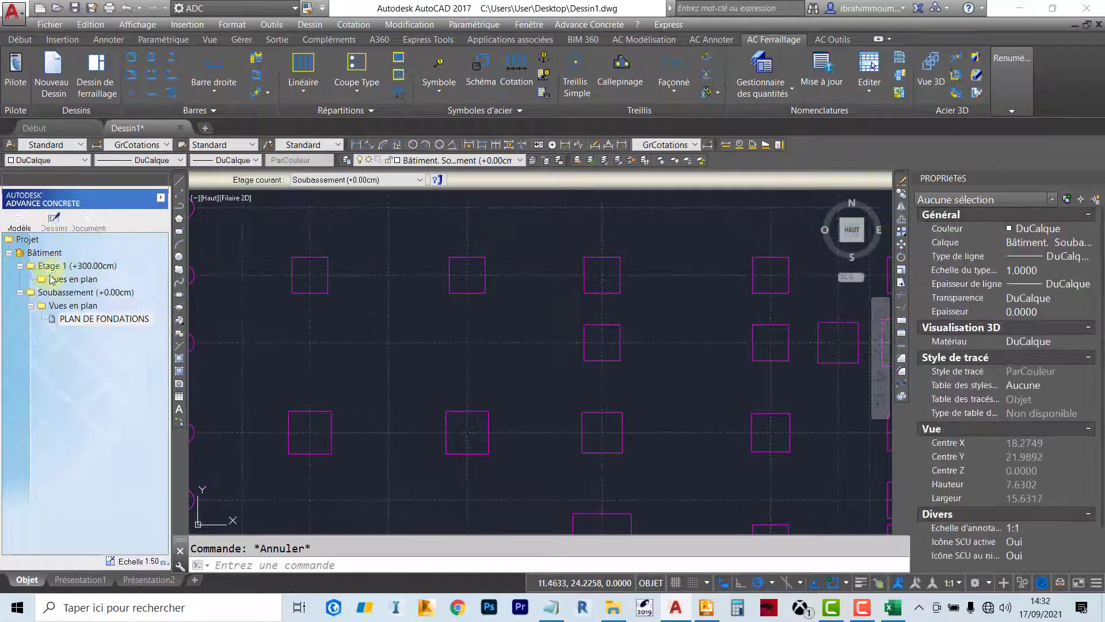
double_click(79, 323)
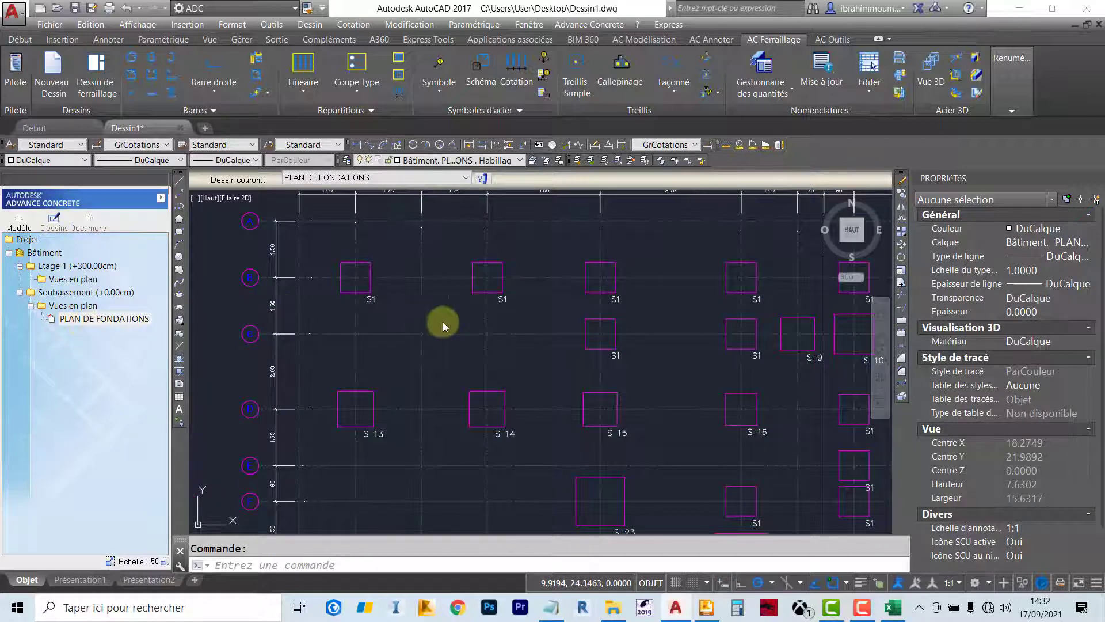
scroll(422, 321, down, 3)
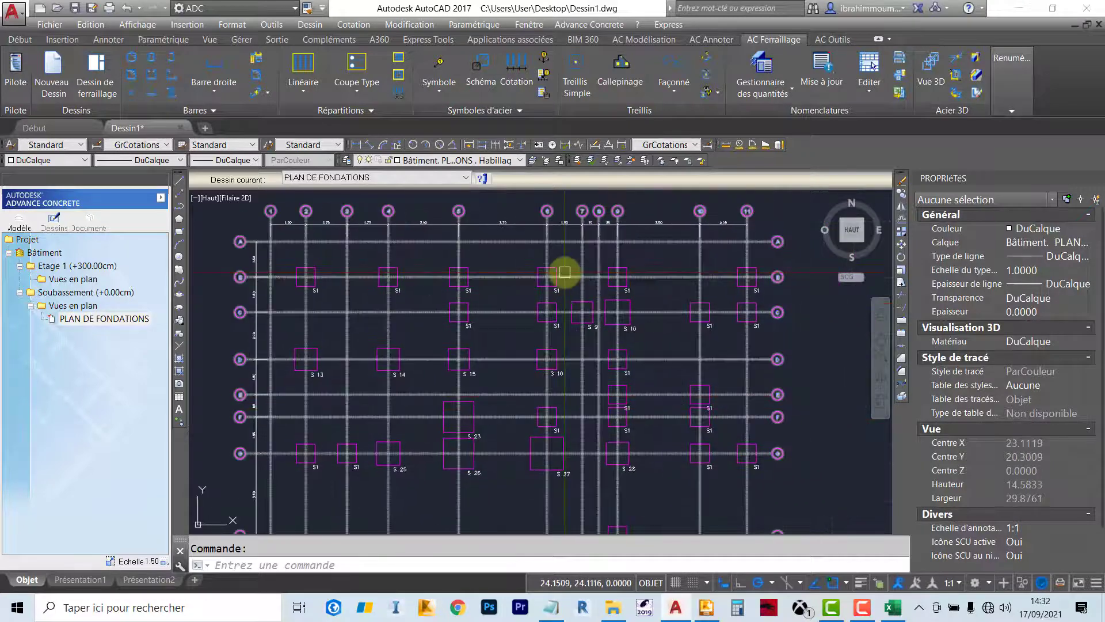
scroll(621, 276, up, 2)
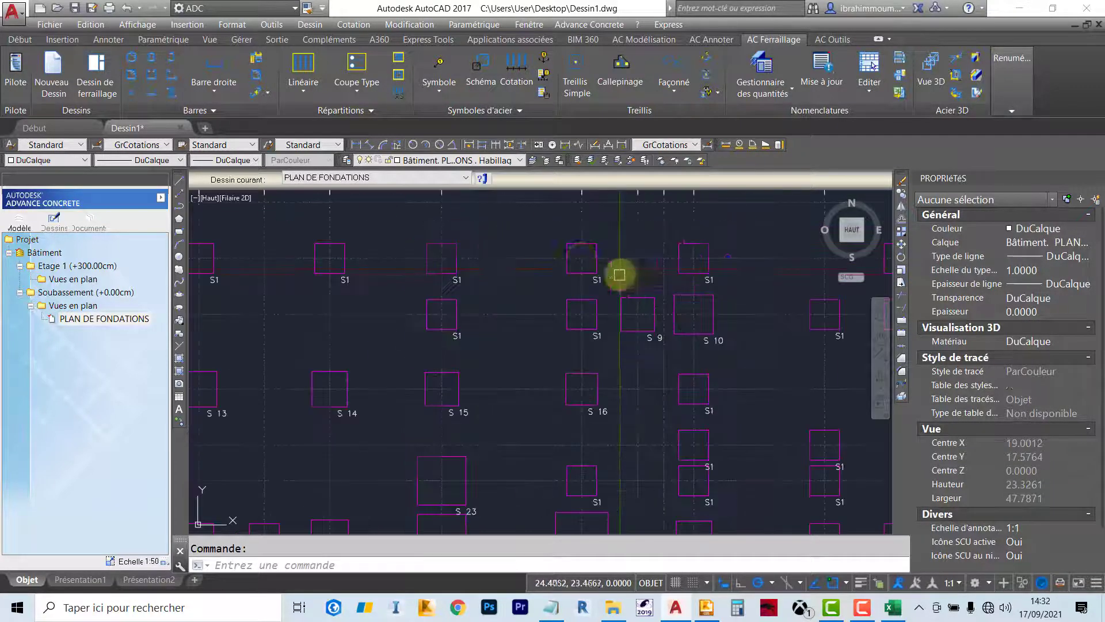
scroll(547, 443, down, 3)
scroll(584, 424, up, 3)
middle_drag(585, 424, 646, 375)
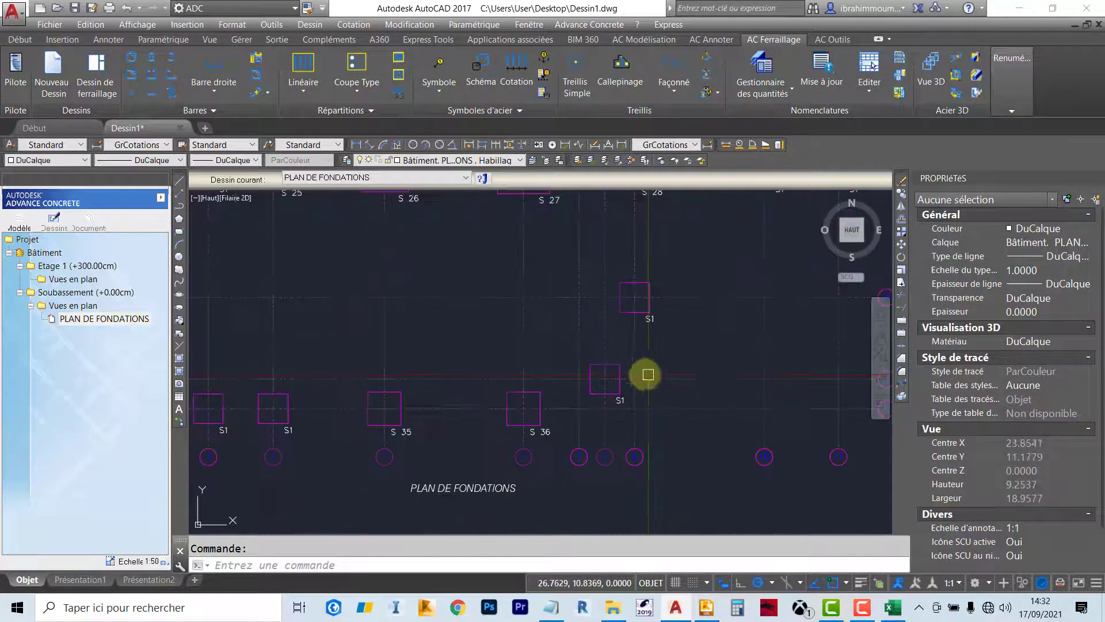
scroll(564, 422, up, 1)
scroll(616, 388, down, 3)
scroll(661, 375, up, 4)
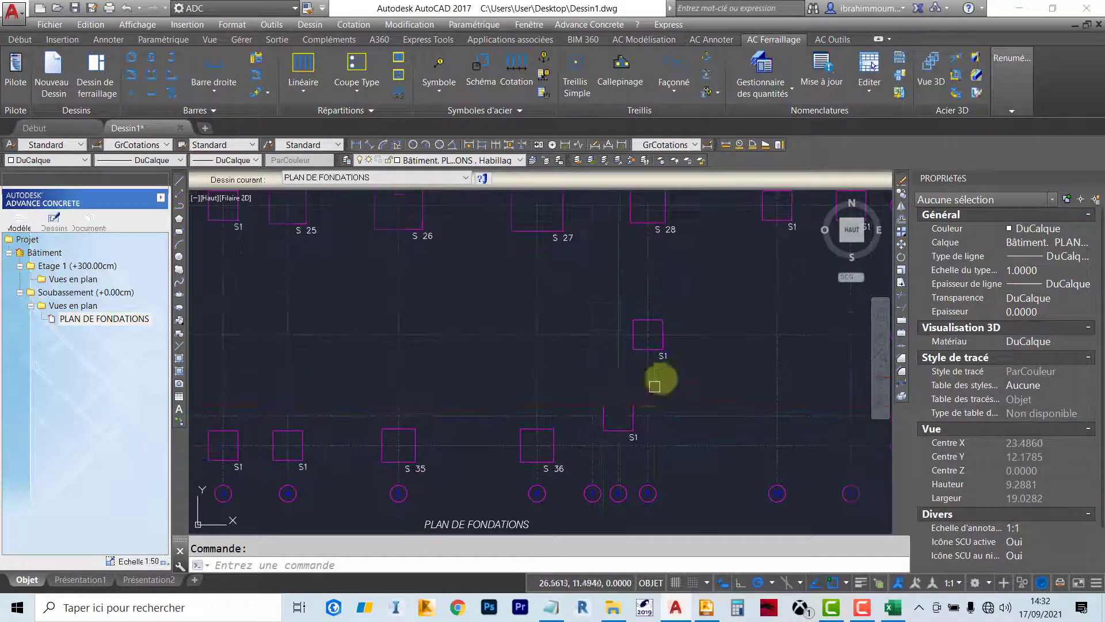
Select all annotations similar to an S1 footing label and delete them from the foundation plan
click(667, 352)
right_click(688, 343)
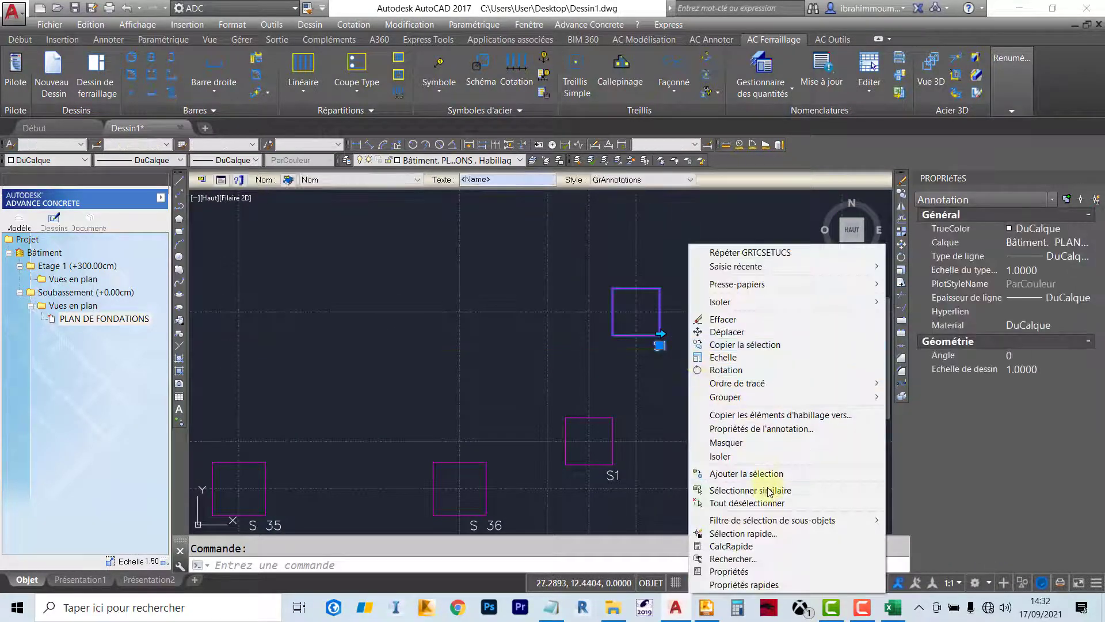
click(765, 490)
key(Escape)
click(664, 354)
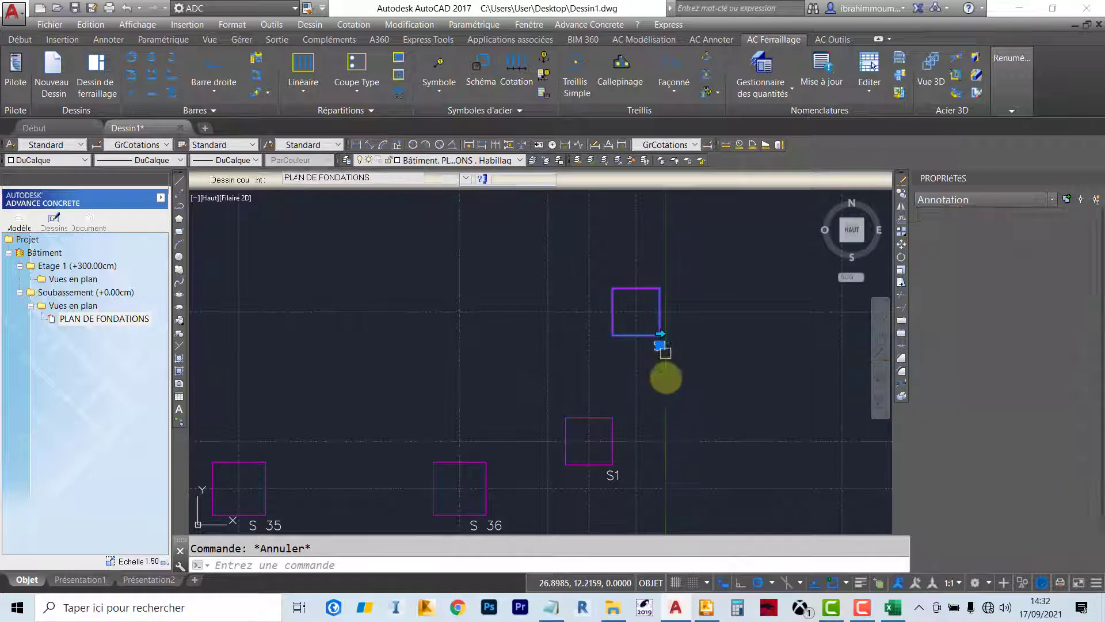
right_click(666, 375)
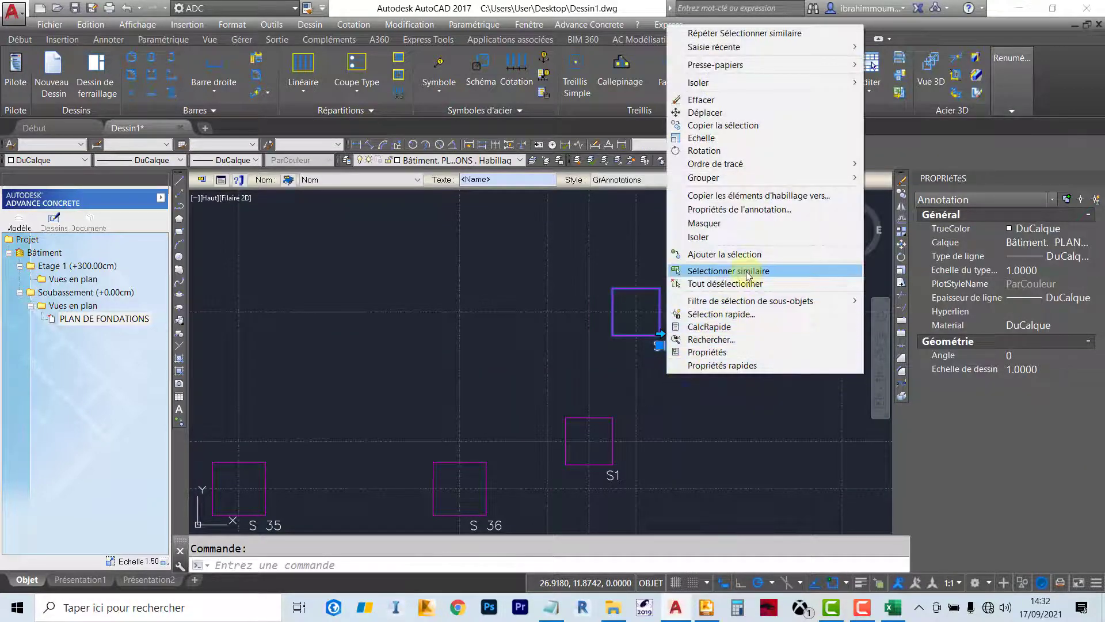
click(742, 269)
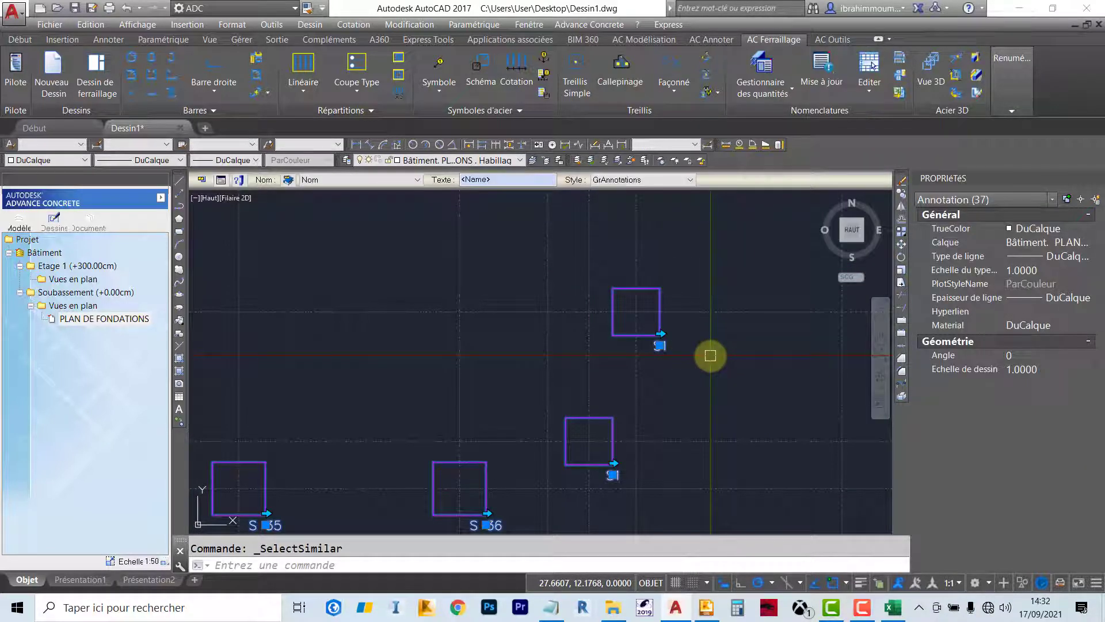
key(Delete)
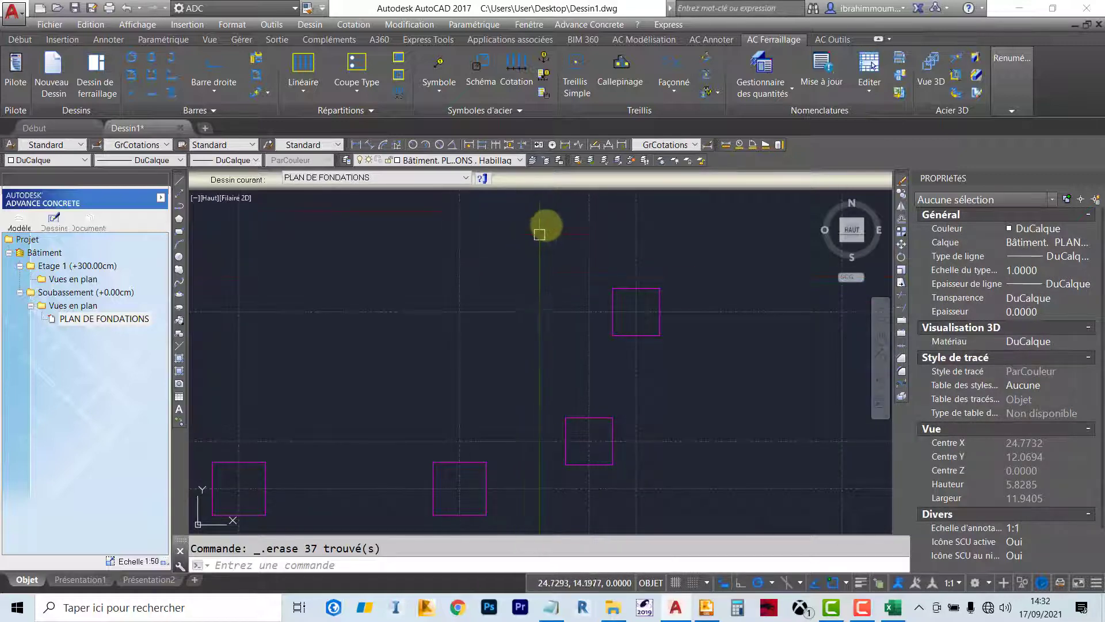
Start multiple annotations and select the entire foundation plan as the elements to annotate
click(712, 40)
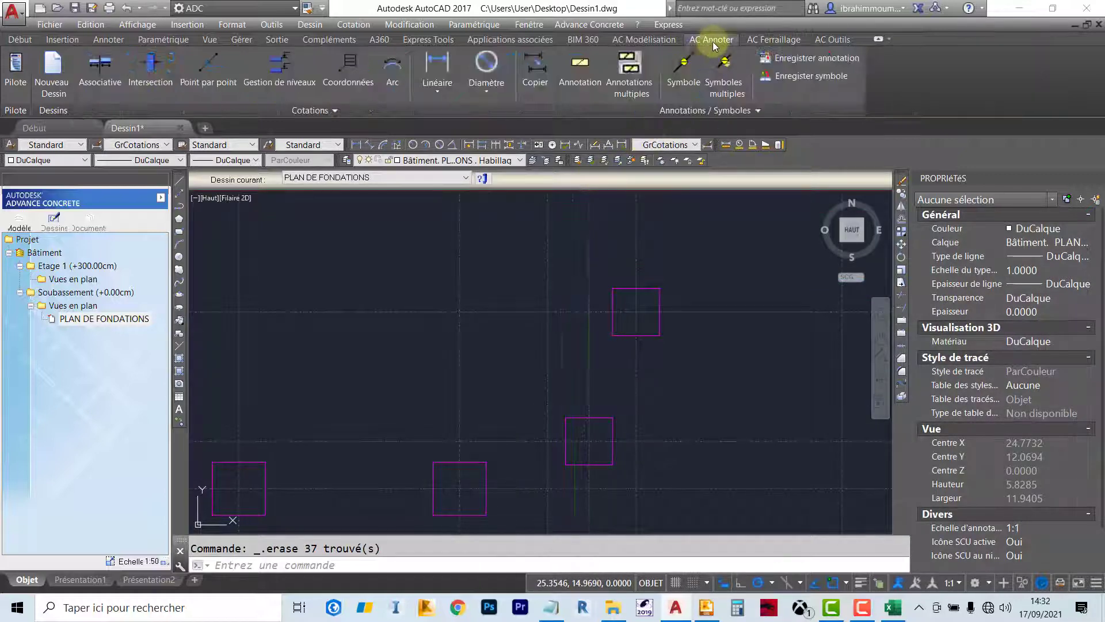
click(629, 64)
scroll(493, 313, down, 10)
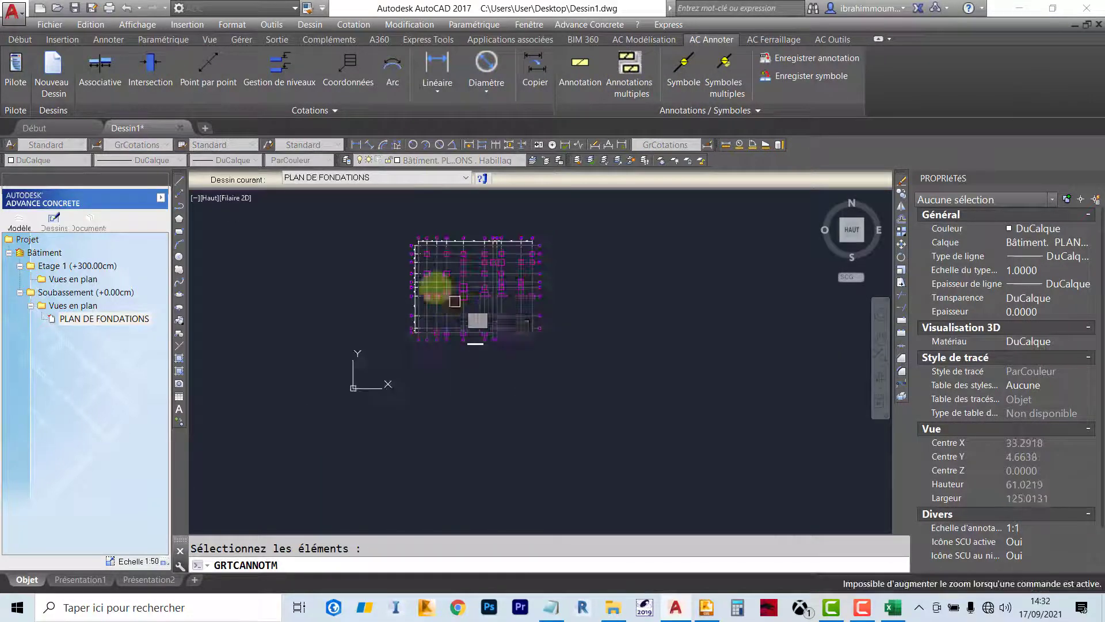
scroll(455, 301, up, 3)
click(390, 229)
click(673, 418)
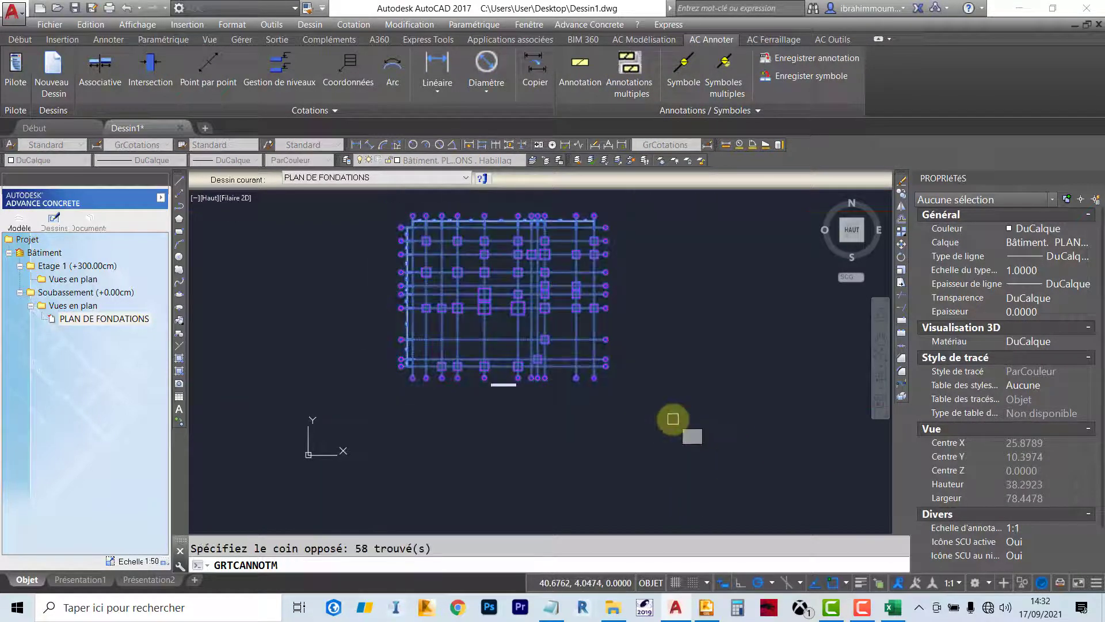
key(Return)
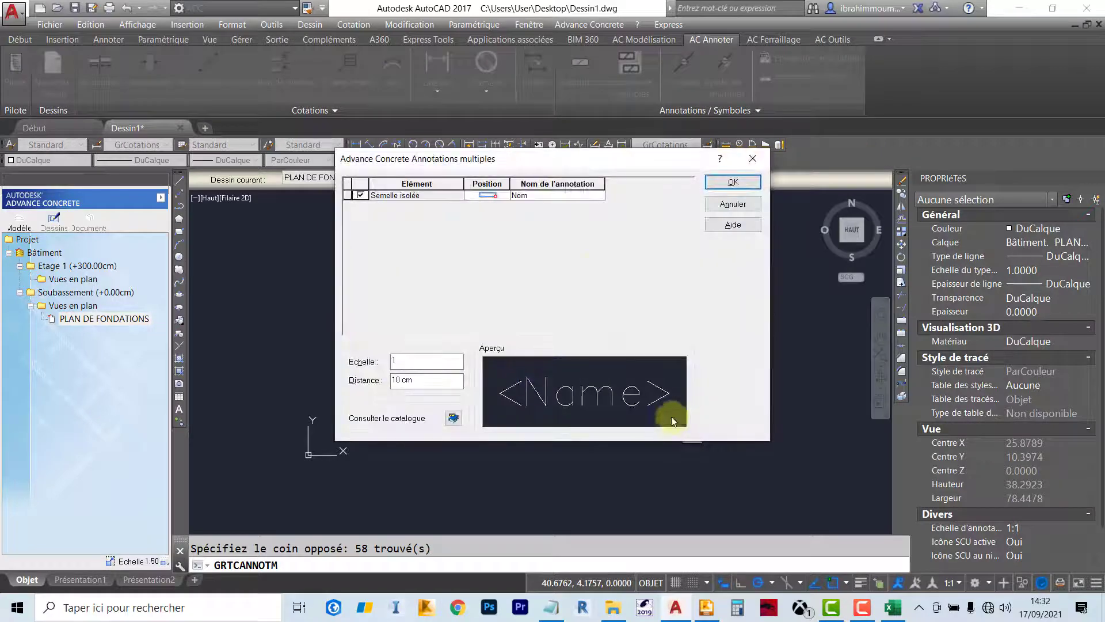
Apply the Semelle Isolée Section annotation to the isolated footings and inspect the labels across the plan
click(583, 198)
click(597, 197)
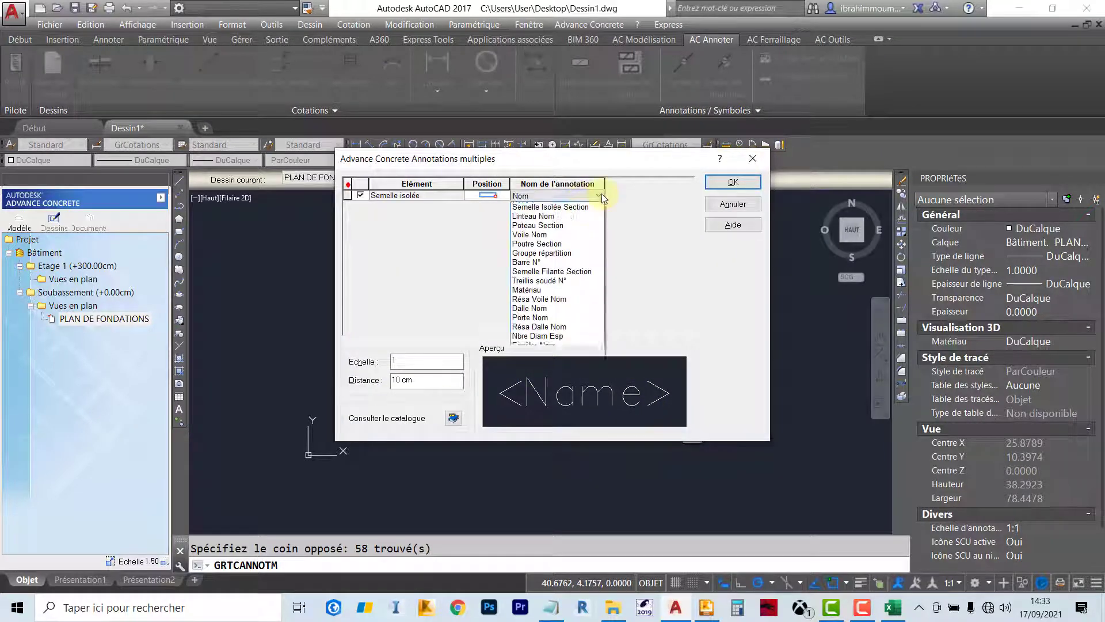
click(572, 217)
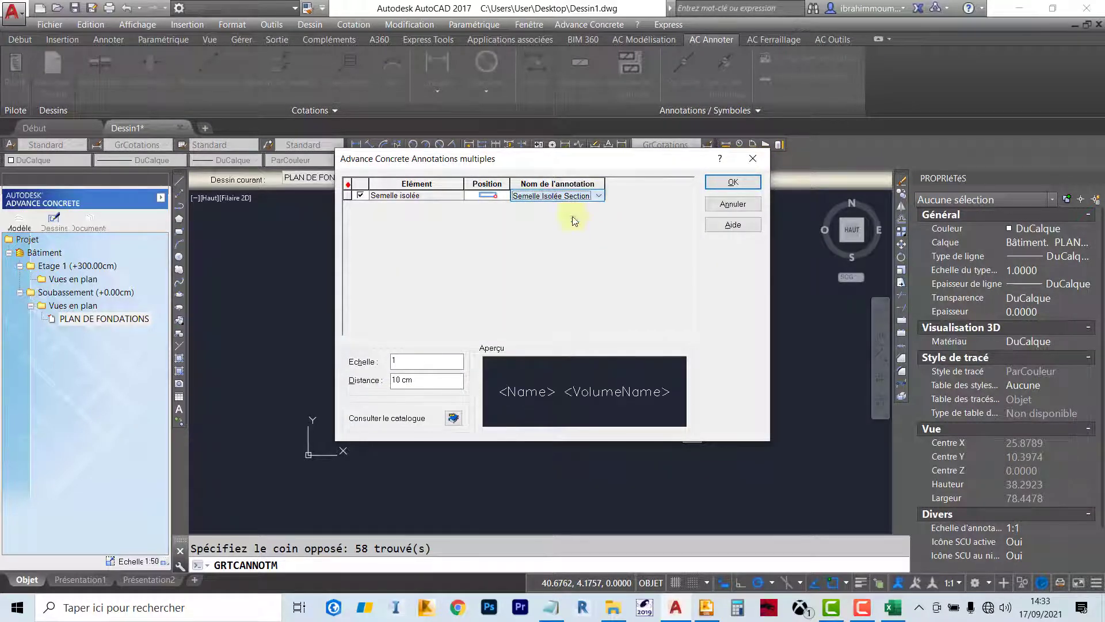
click(731, 183)
scroll(493, 235, up, 5)
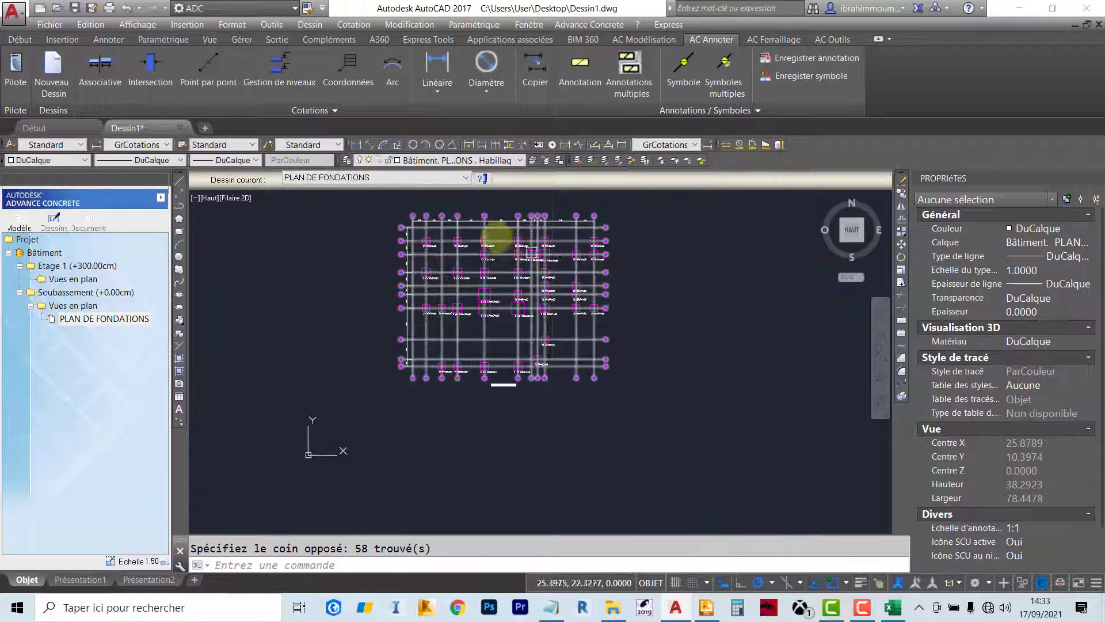
scroll(615, 267, up, 4)
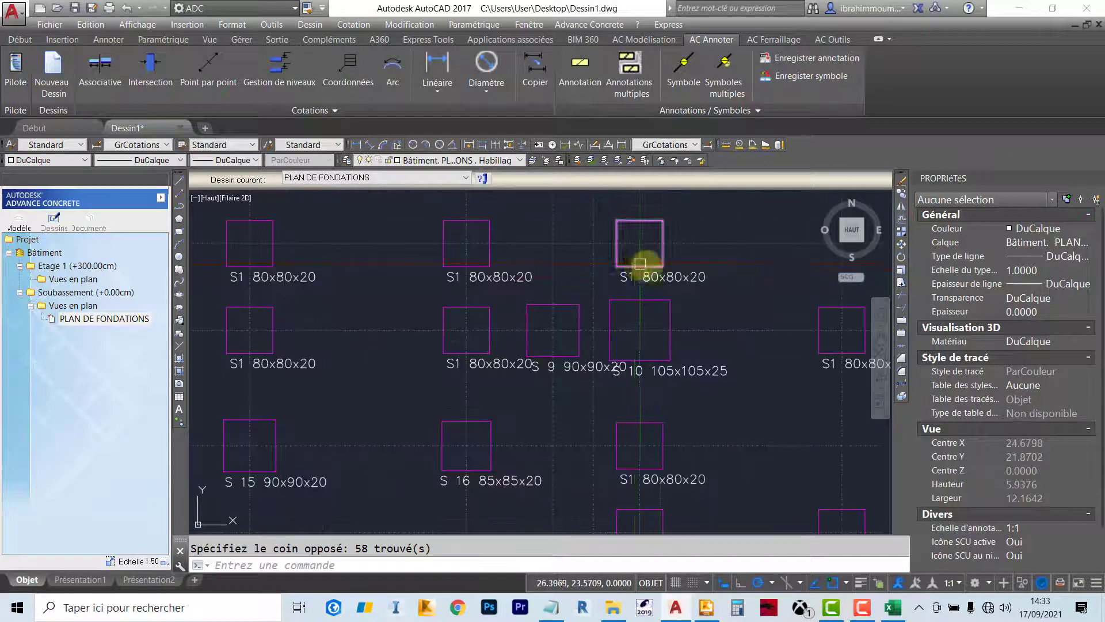
middle_drag(635, 282, 440, 242)
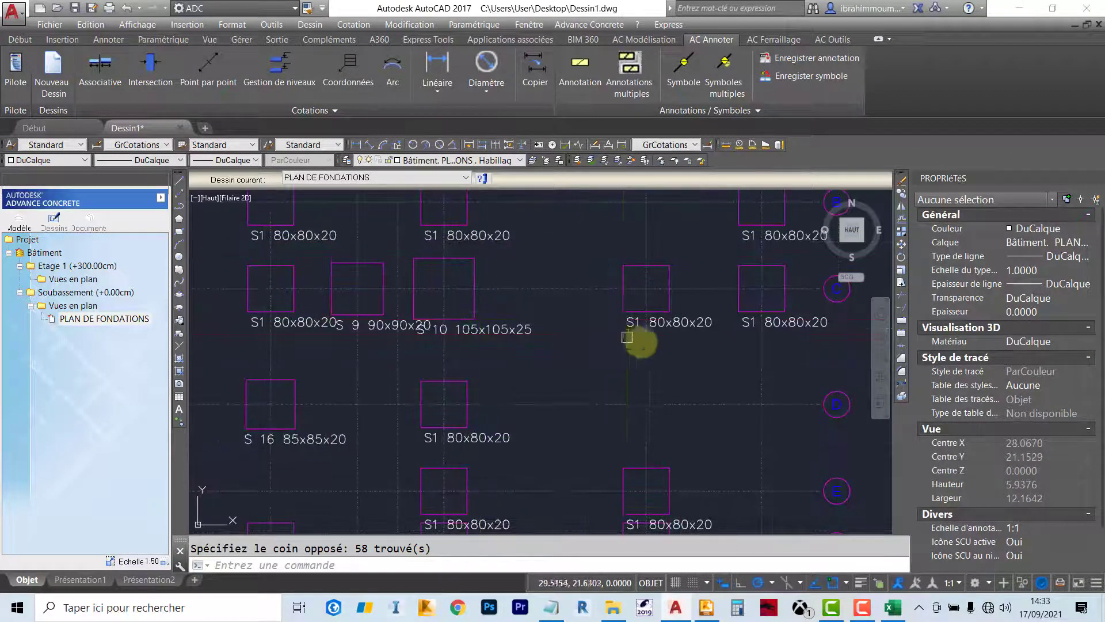
middle_drag(687, 328, 748, 234)
scroll(684, 434, down, 4)
scroll(684, 434, up, 5)
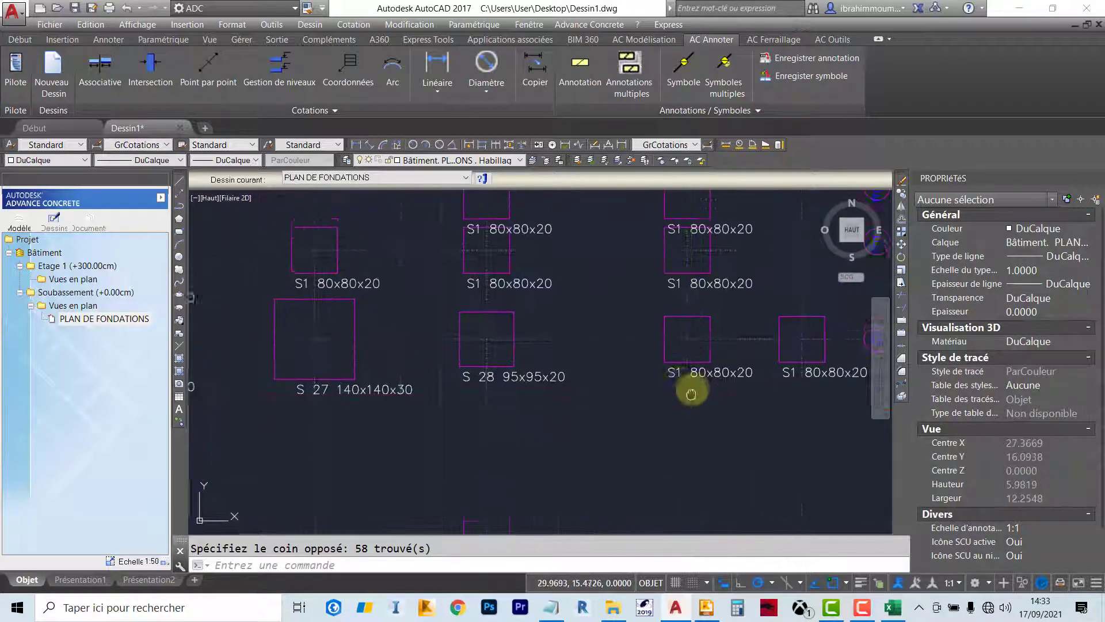
Return to the Soubassement level of the model and bring its full footing layout into view
click(20, 222)
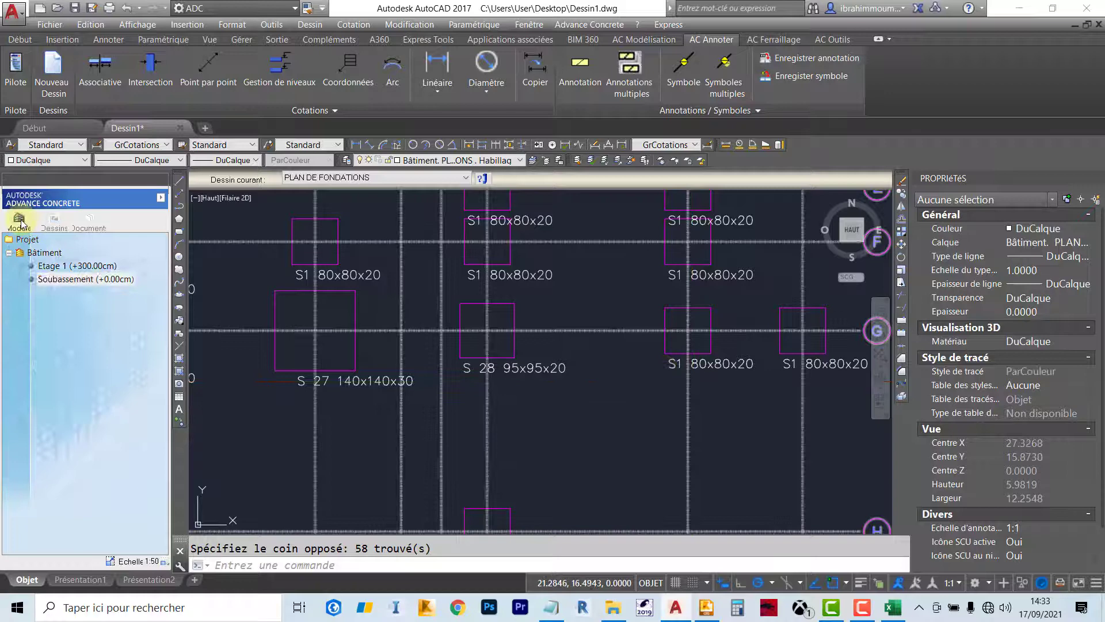
double_click(86, 279)
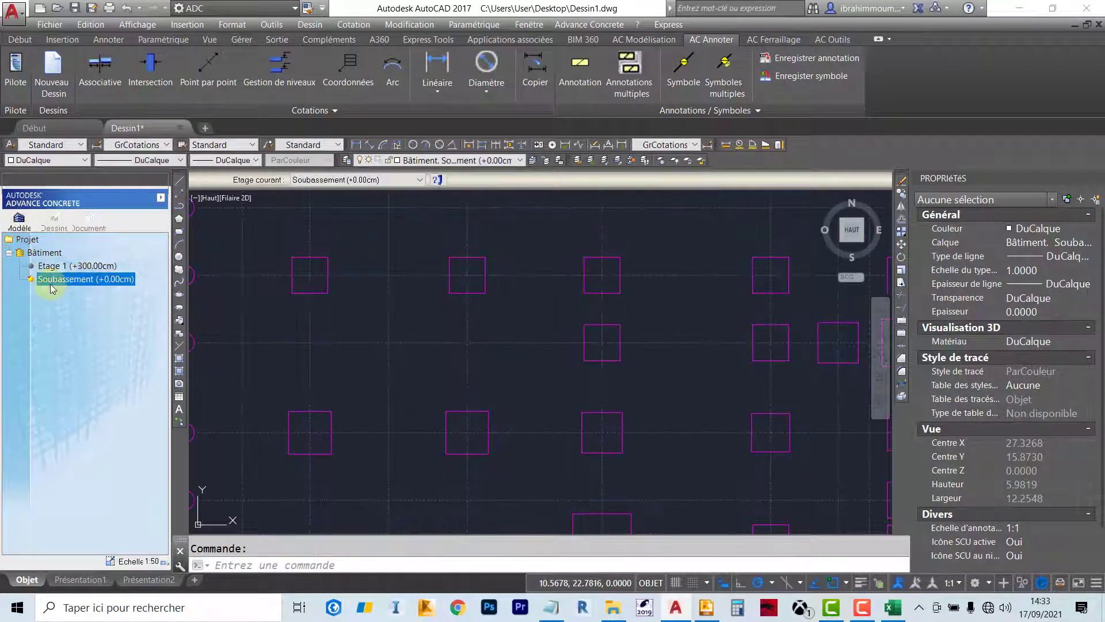
scroll(454, 276, down, 5)
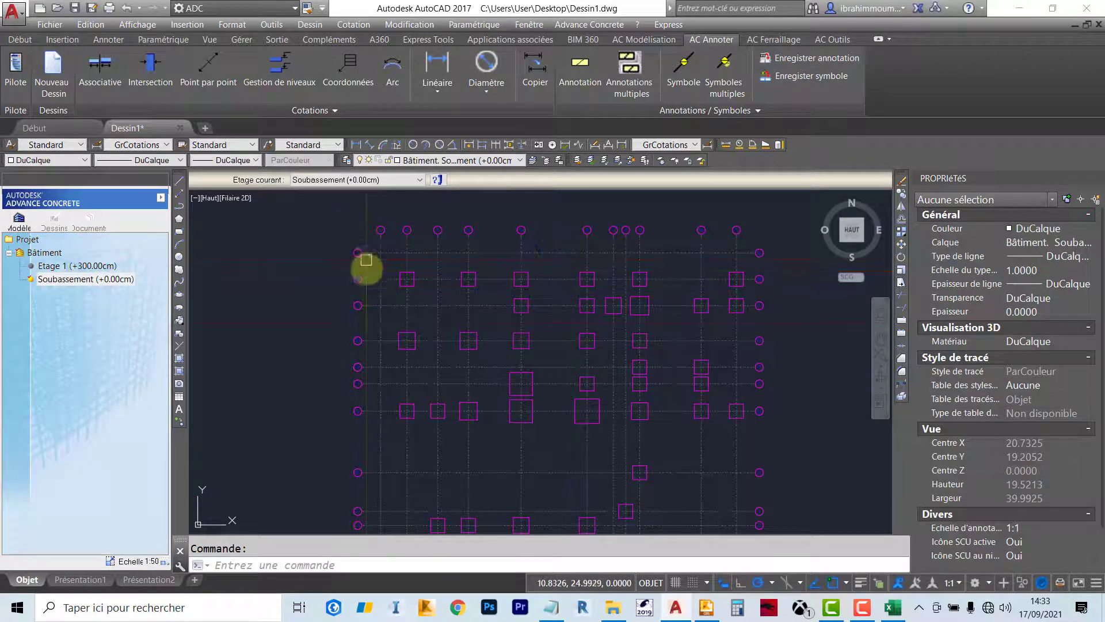
middle_drag(441, 349, 395, 300)
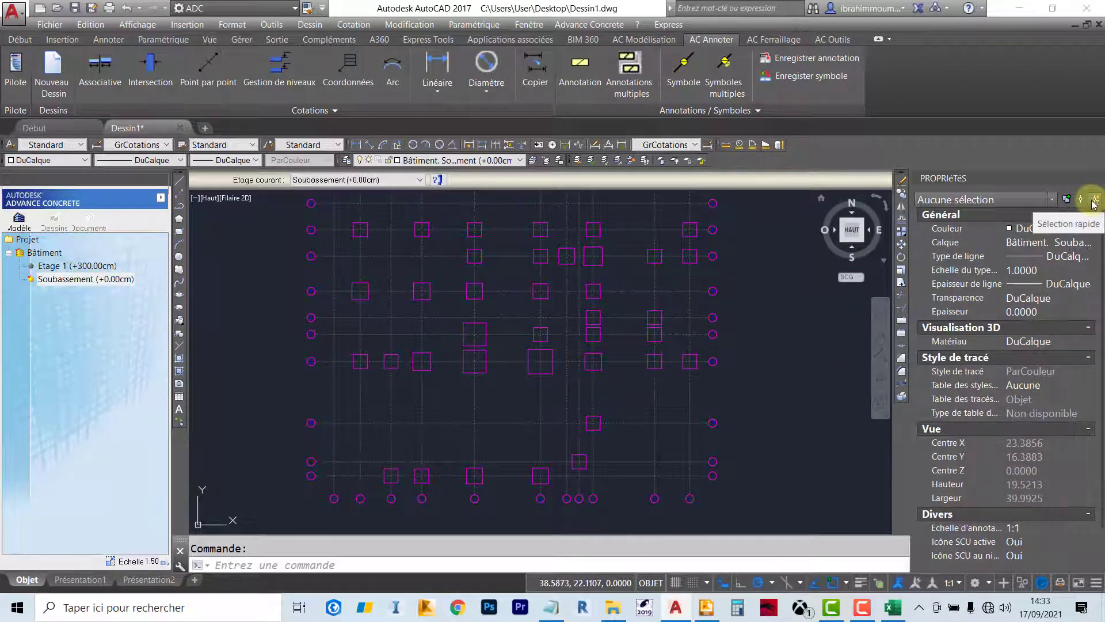
Open the PLAN DE FONDATIONS drawing of the Soubassement level and bring its footing labels into view
click(55, 220)
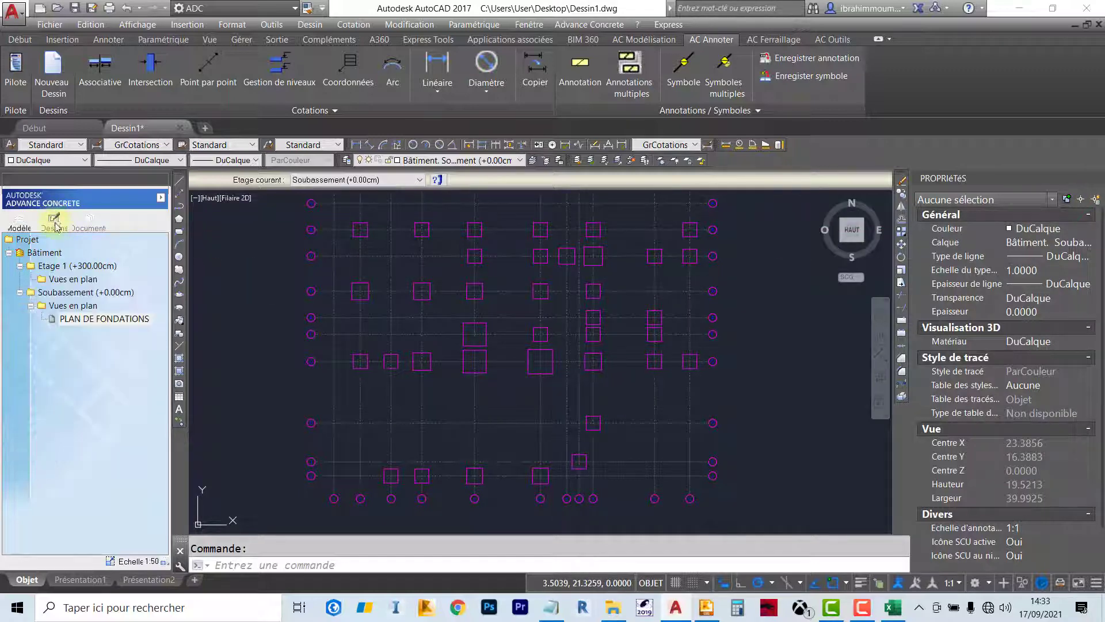
double_click(74, 320)
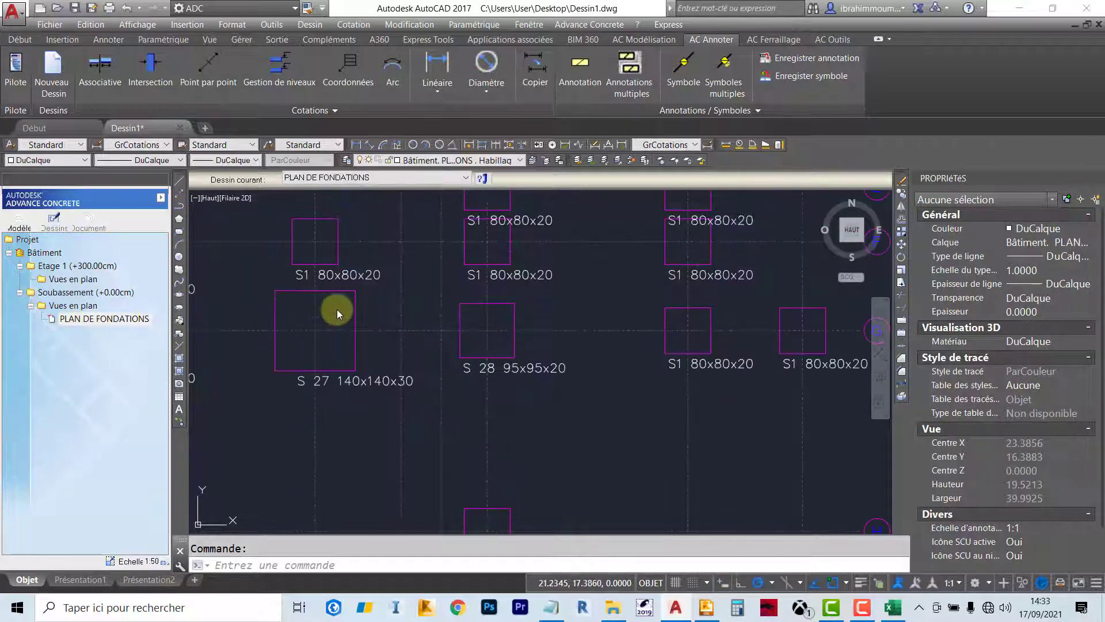
scroll(409, 306, down, 4)
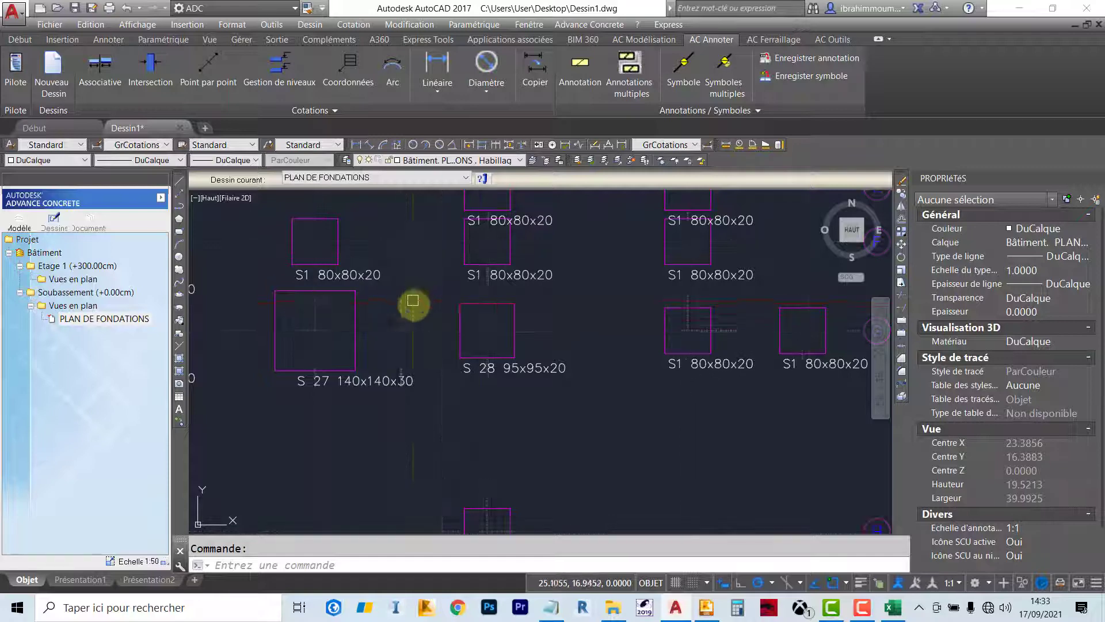
middle_drag(355, 345, 583, 395)
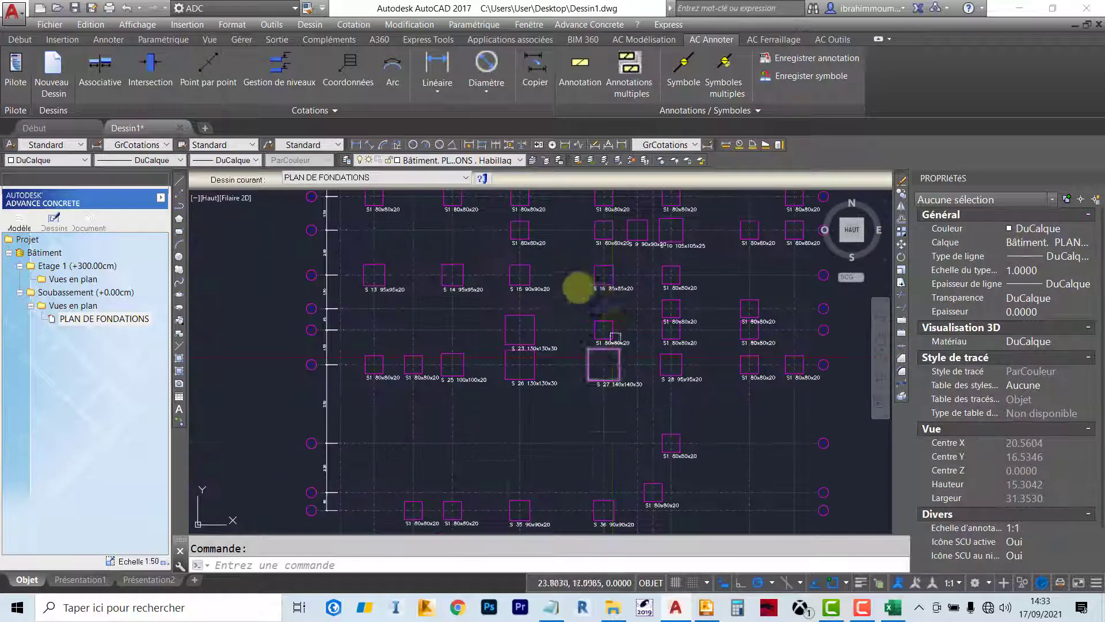
middle_drag(563, 334, 547, 321)
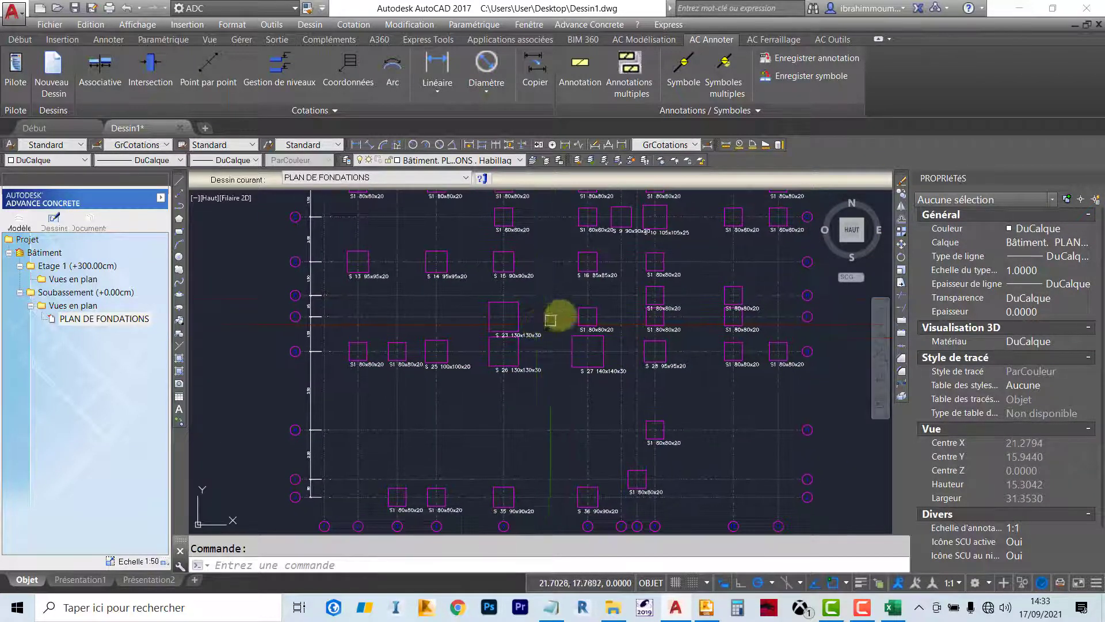
Switch to Concrete Building Structures, check the footing sizes on the storey plan, and return to the AutoCAD foundation plan
click(698, 614)
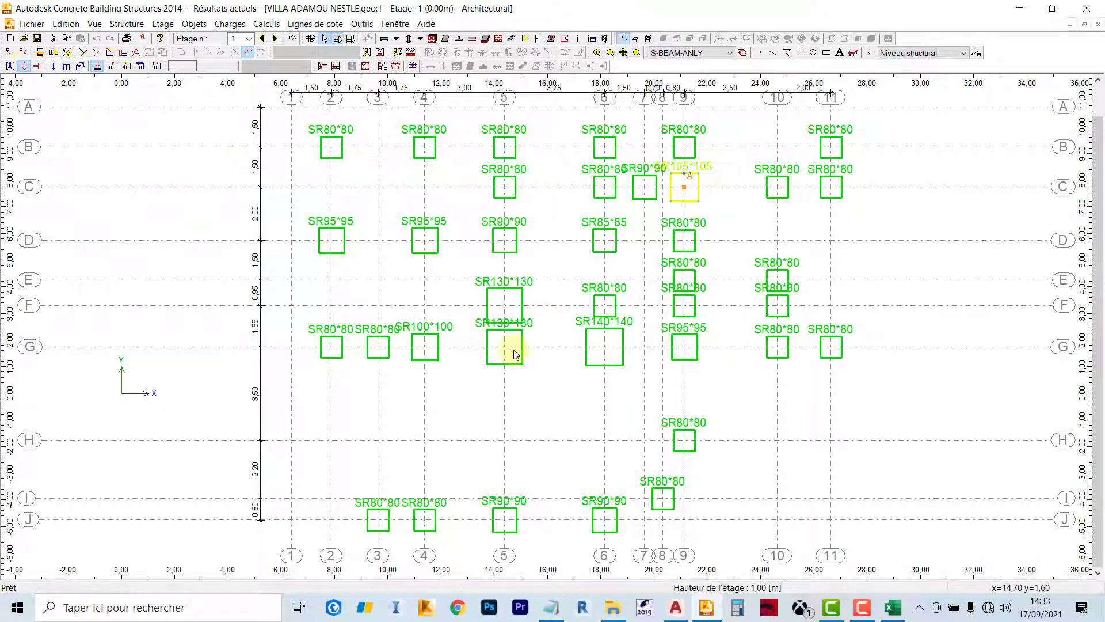
click(439, 352)
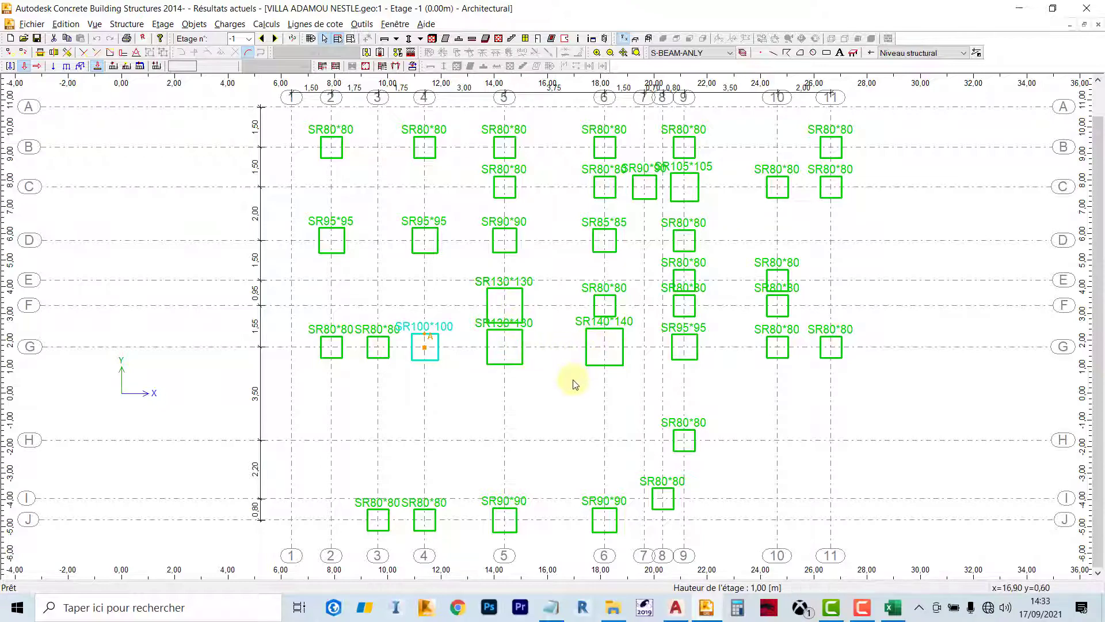
key(alt+Tab)
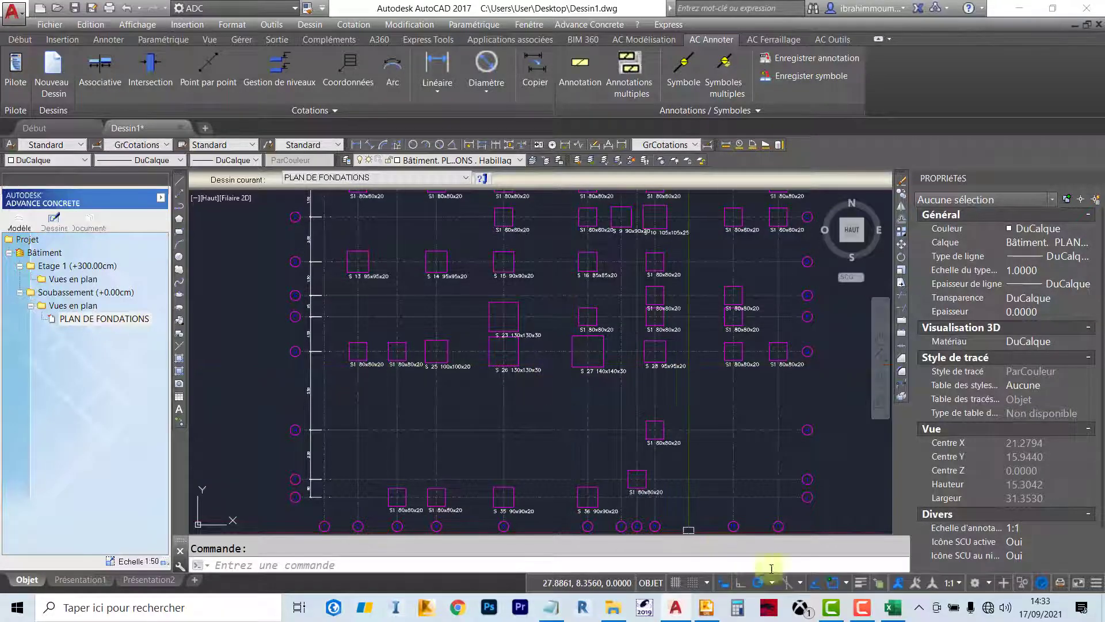
Select the 105x105x25 footing in the foundation plan
key(Escape)
scroll(650, 253, up, 2)
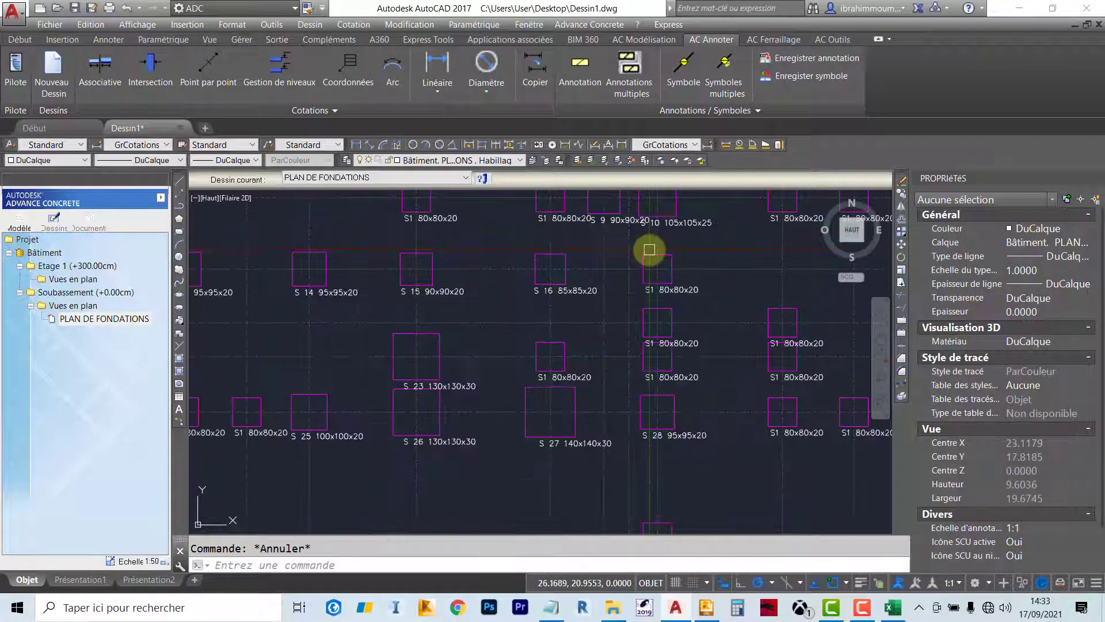
middle_drag(669, 248, 635, 316)
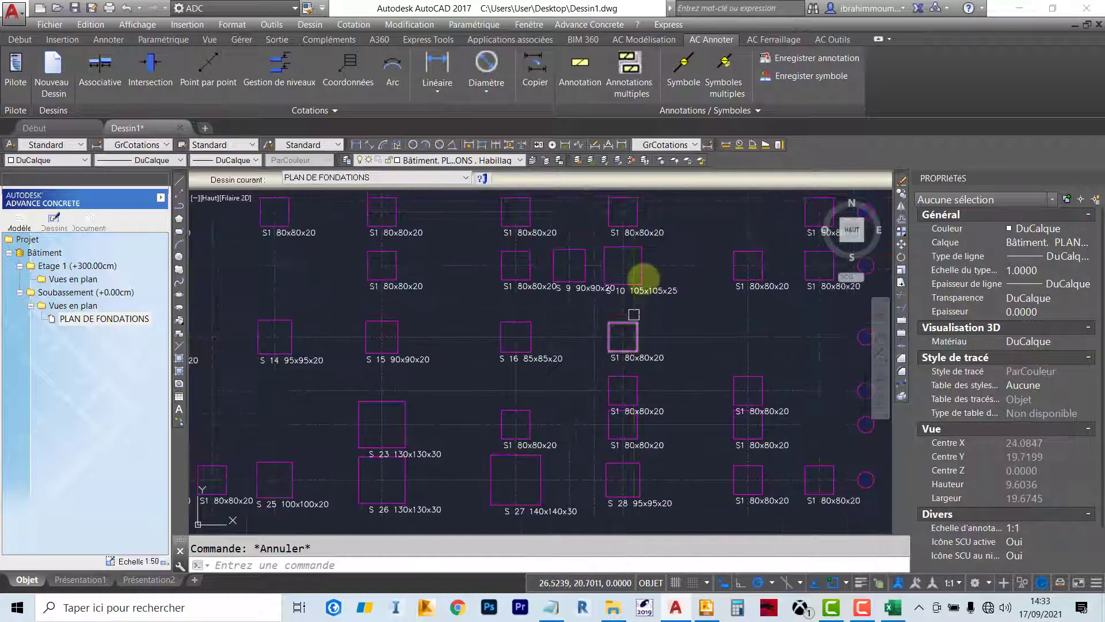
click(643, 251)
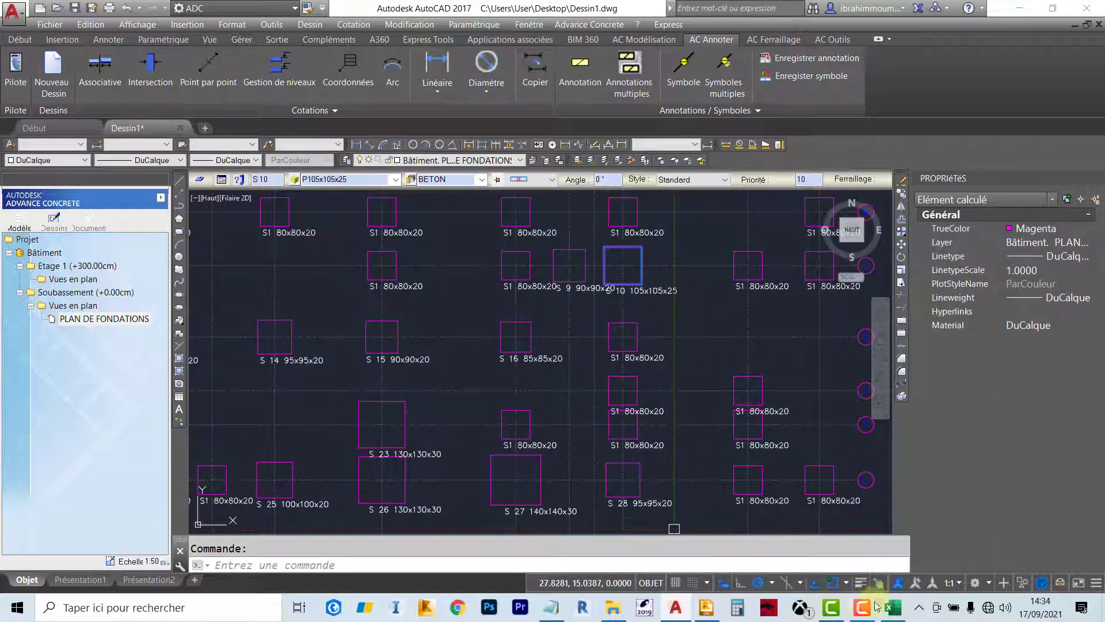
Switch to the Excel footing table and add a 105 size entry between 100 and 130
click(894, 609)
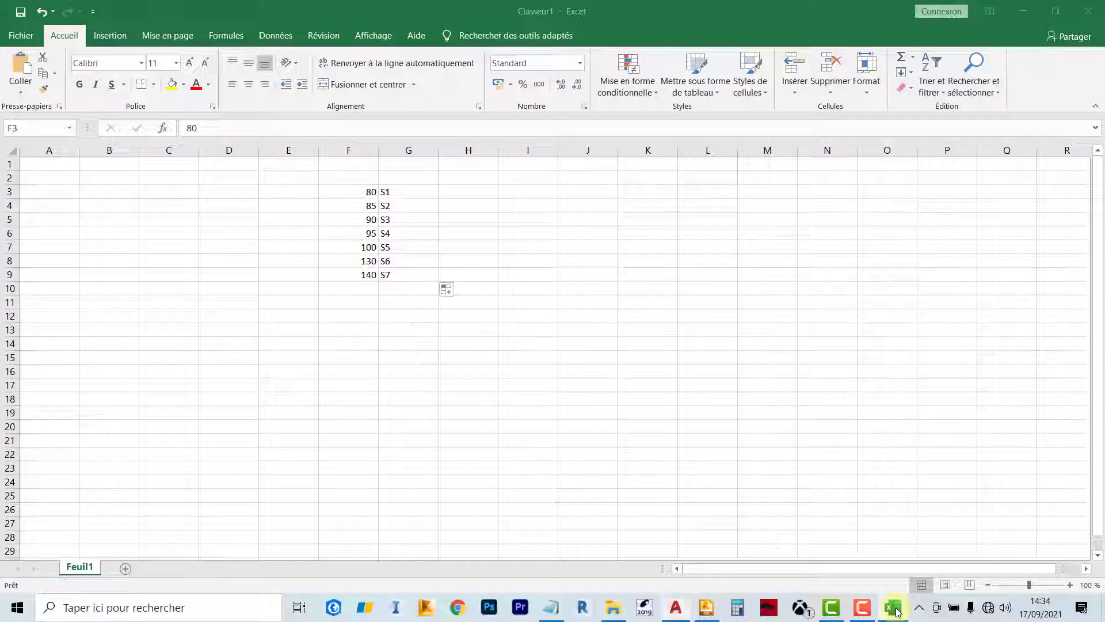
mouse_move(370, 248)
mouse_down()
mouse_move(375, 269)
mouse_move(388, 269)
mouse_move(397, 250)
mouse_move(371, 230)
mouse_move(379, 252)
mouse_up()
click(372, 243)
click(412, 234)
click(369, 259)
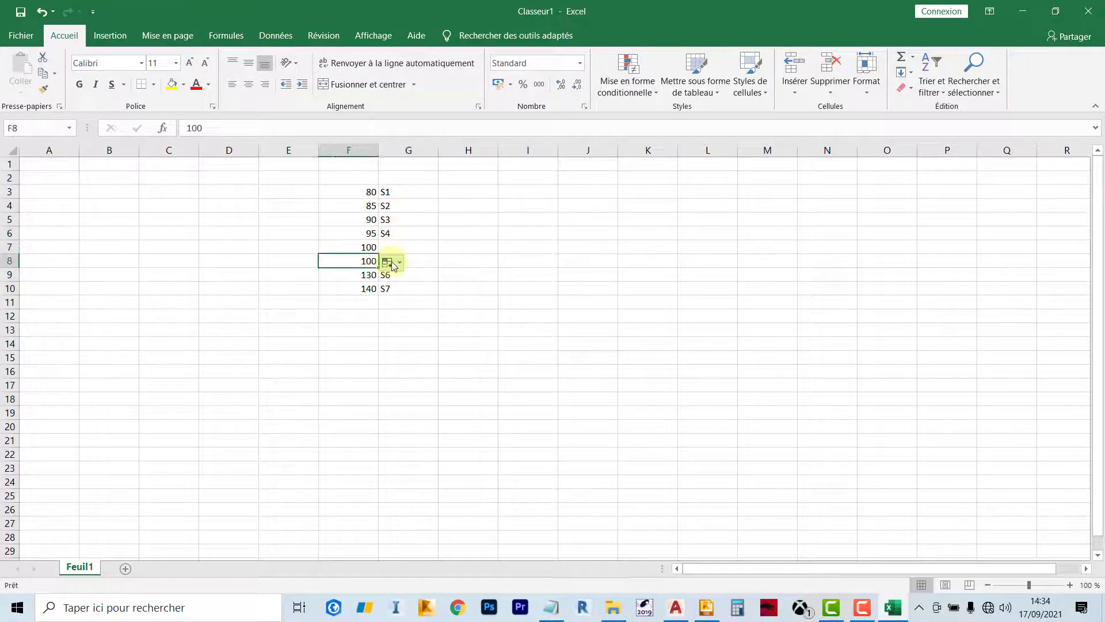
click(364, 234)
drag(374, 221, 404, 262)
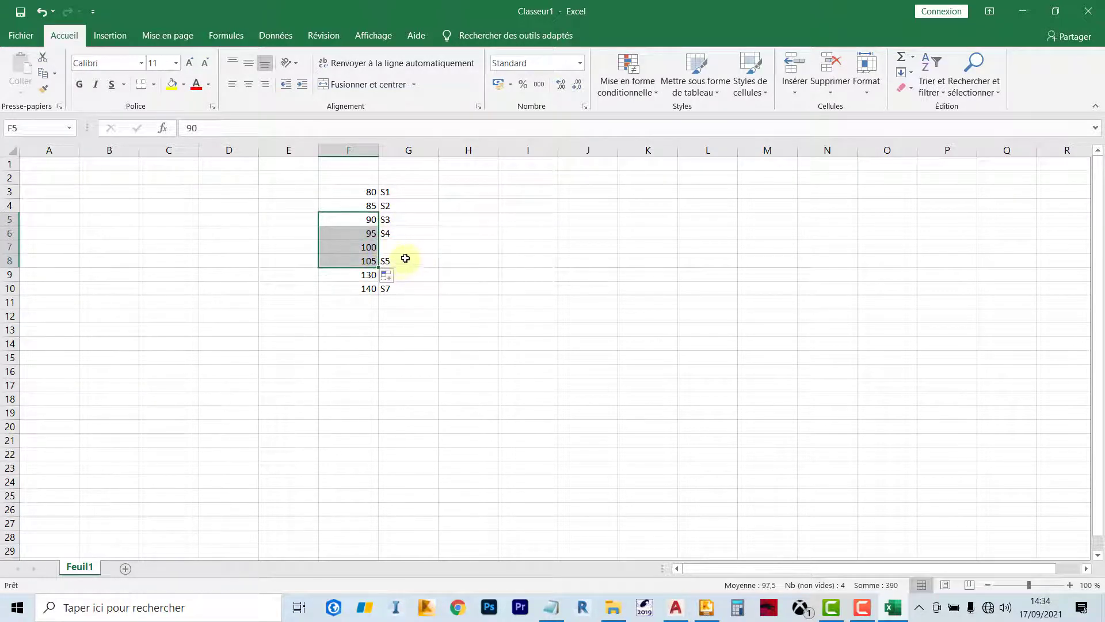
Extend the name series down the table so the 100, 105, 130 and 140 sizes become S5, S6, S7 and S8
drag(397, 220, 433, 289)
click(443, 367)
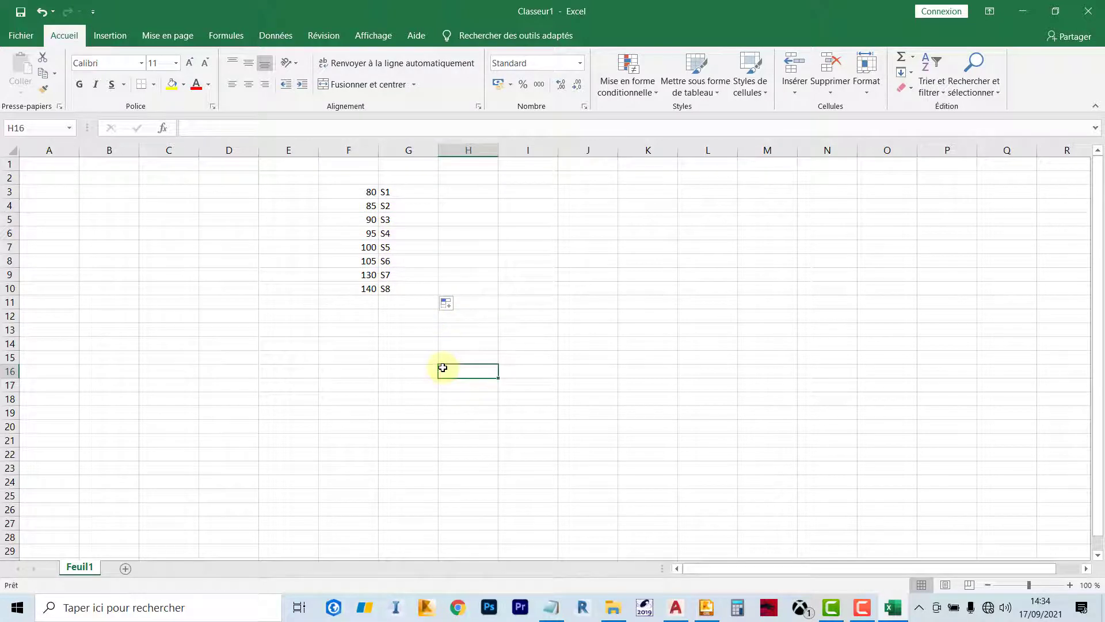
click(414, 259)
Return to the AutoCAD foundation plan and rename the selected 105x105x25 footing as S6
key(alt+Tab)
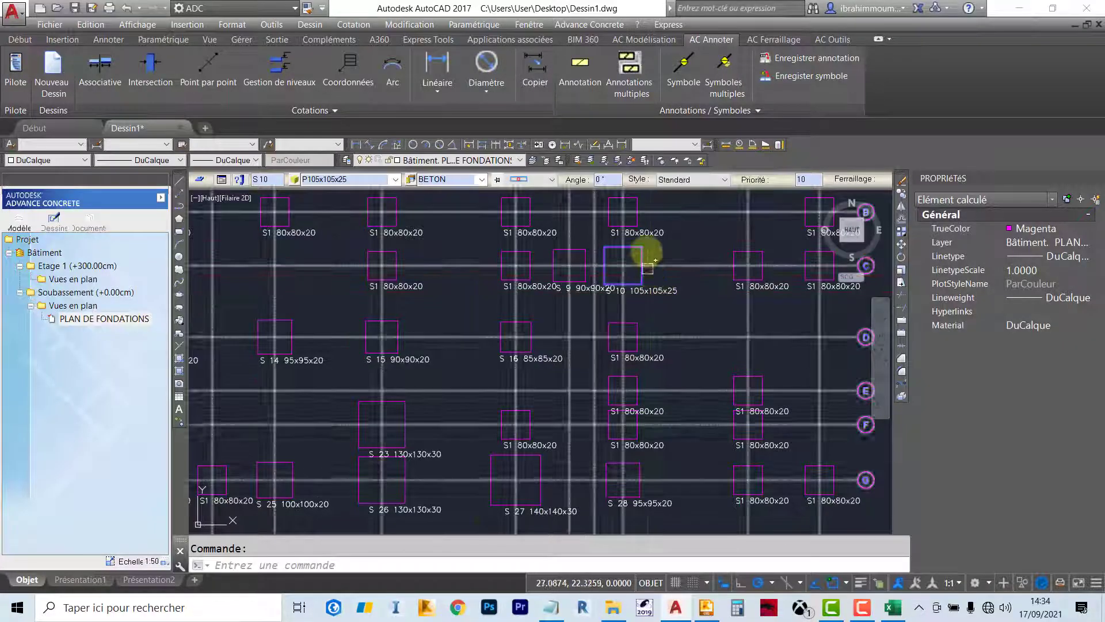
drag(275, 179, 186, 179)
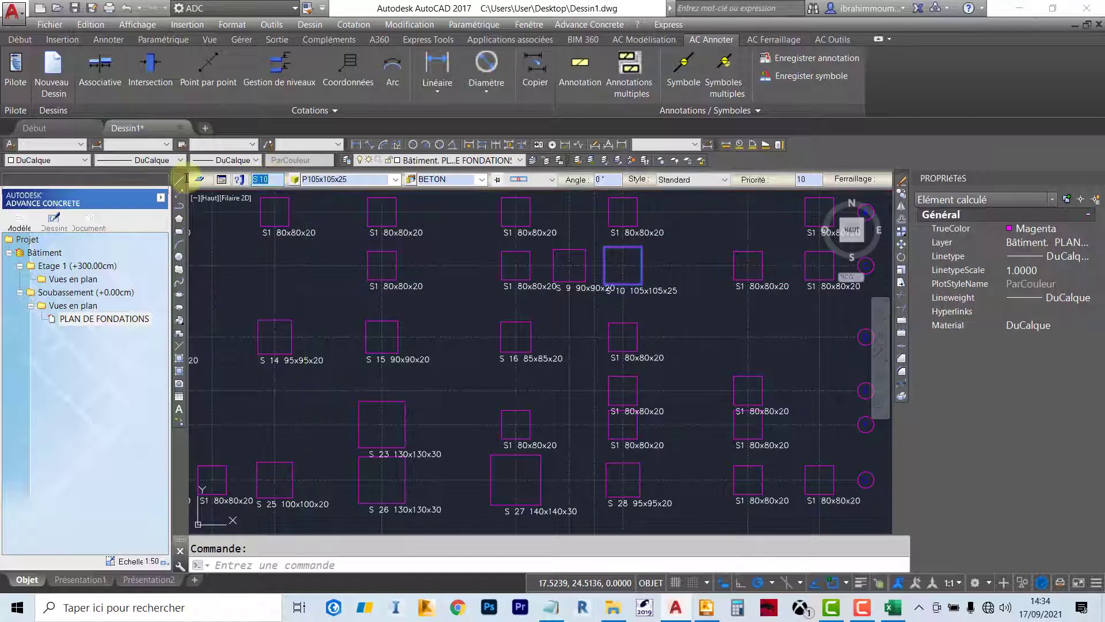
text(S6)
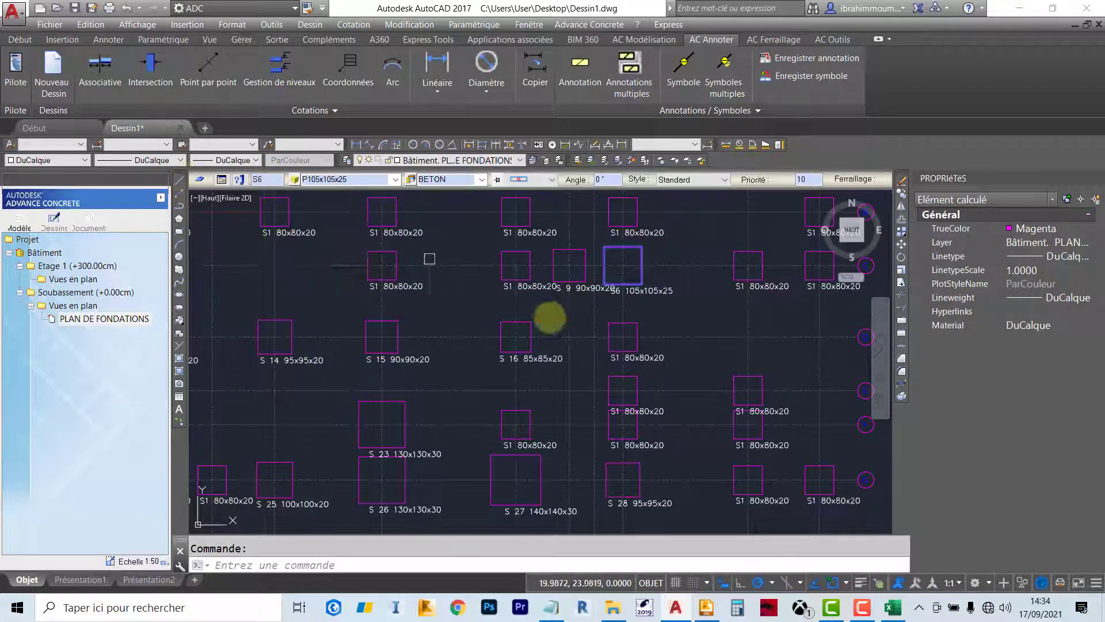
key(Escape)
scroll(607, 290, up, 3)
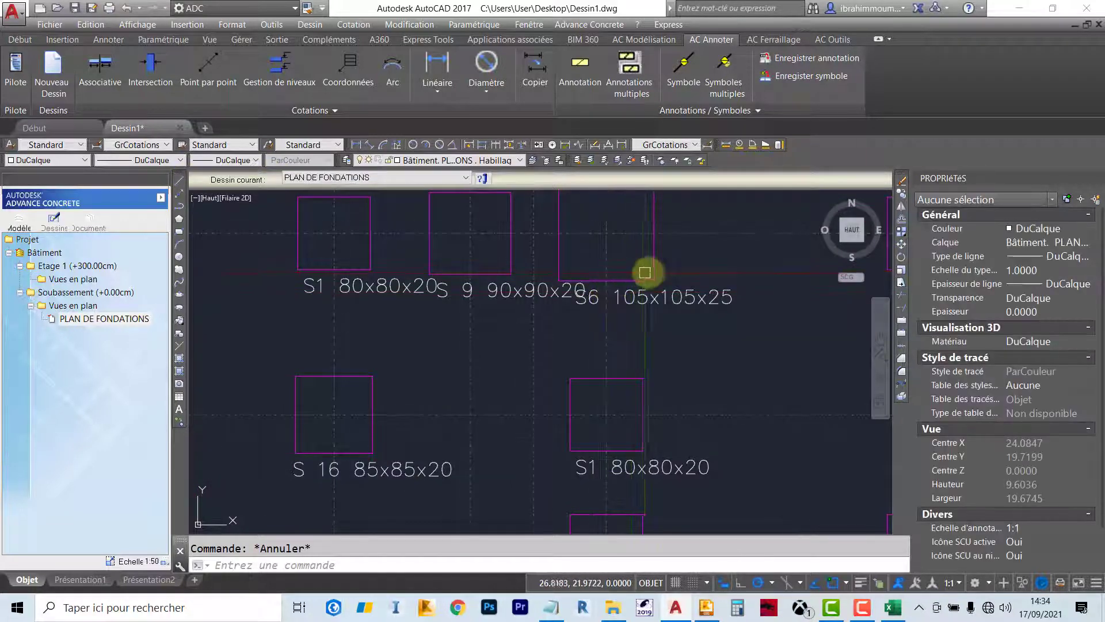
scroll(639, 299, down, 4)
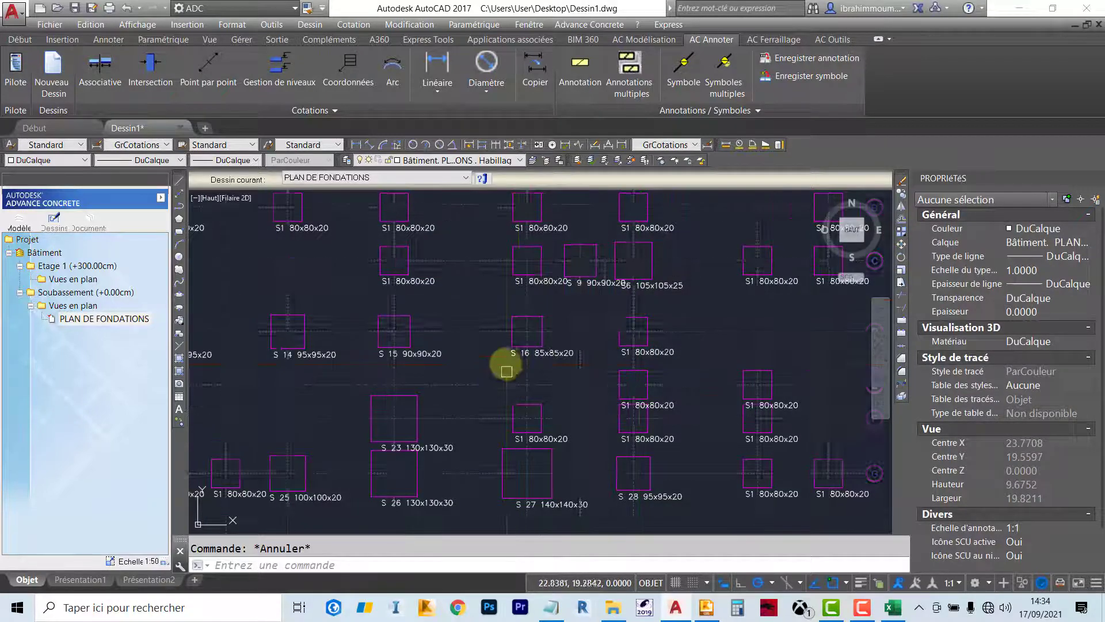
Examine the footing labels across the foundation plan, particularly the one on the 100x100x20 footing
middle_drag(506, 368, 524, 311)
middle_drag(294, 315, 422, 316)
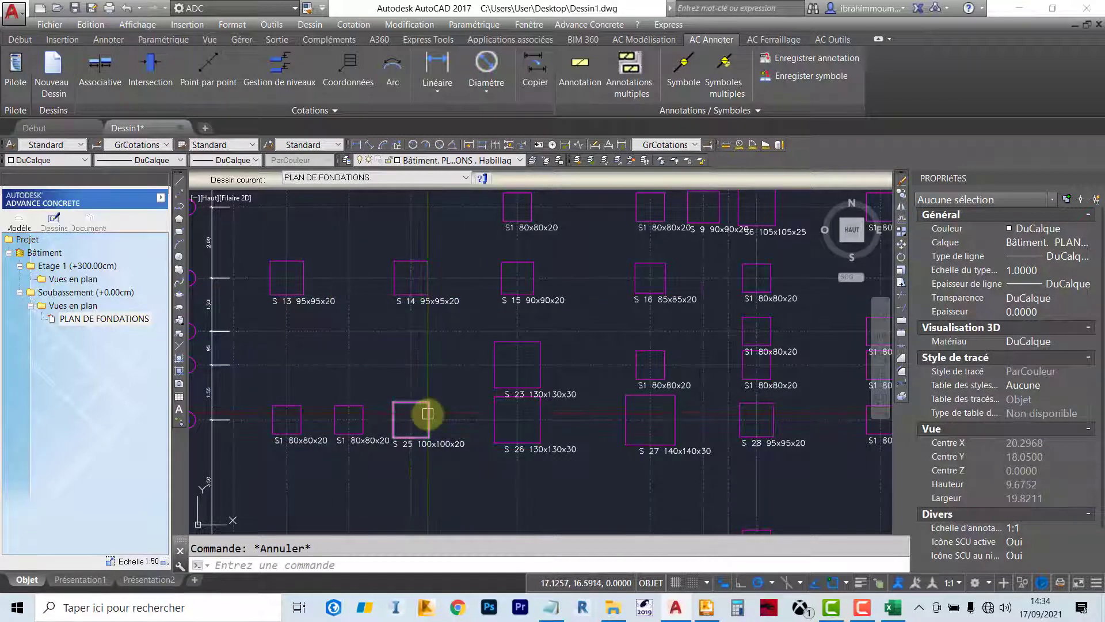
middle_drag(425, 420, 433, 385)
click(99, 316)
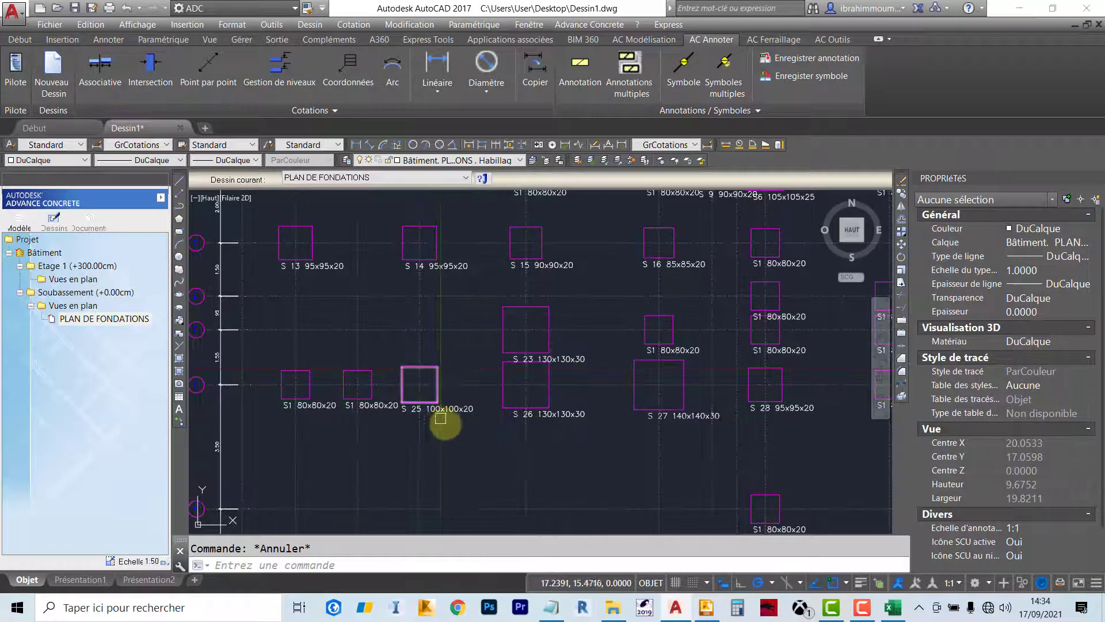
scroll(441, 418, up, 2)
scroll(426, 371, down, 5)
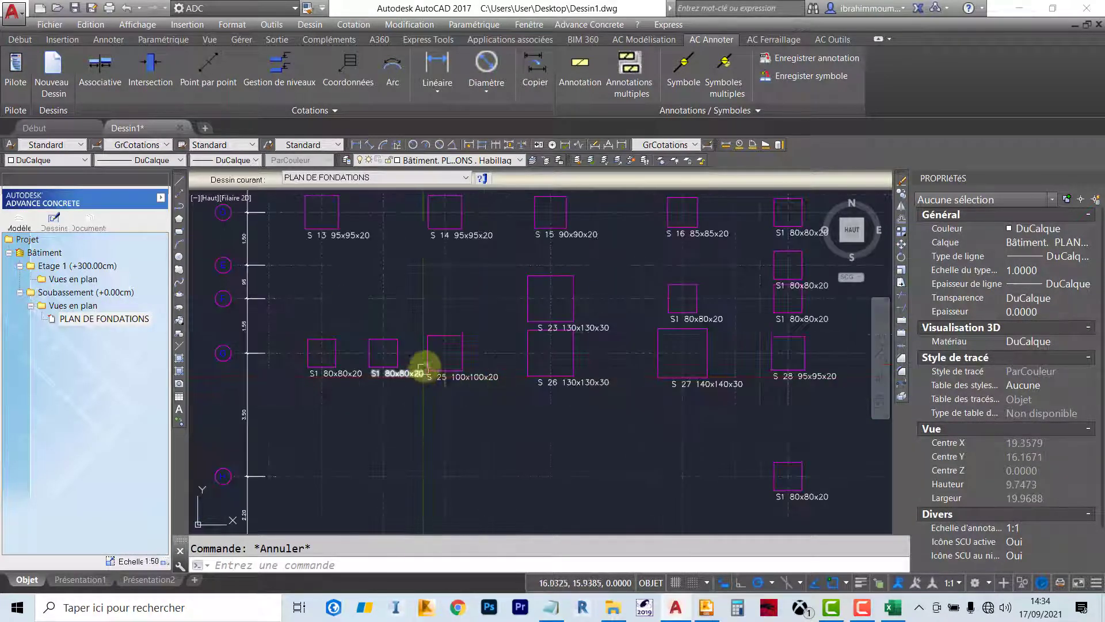
scroll(461, 381, up, 3)
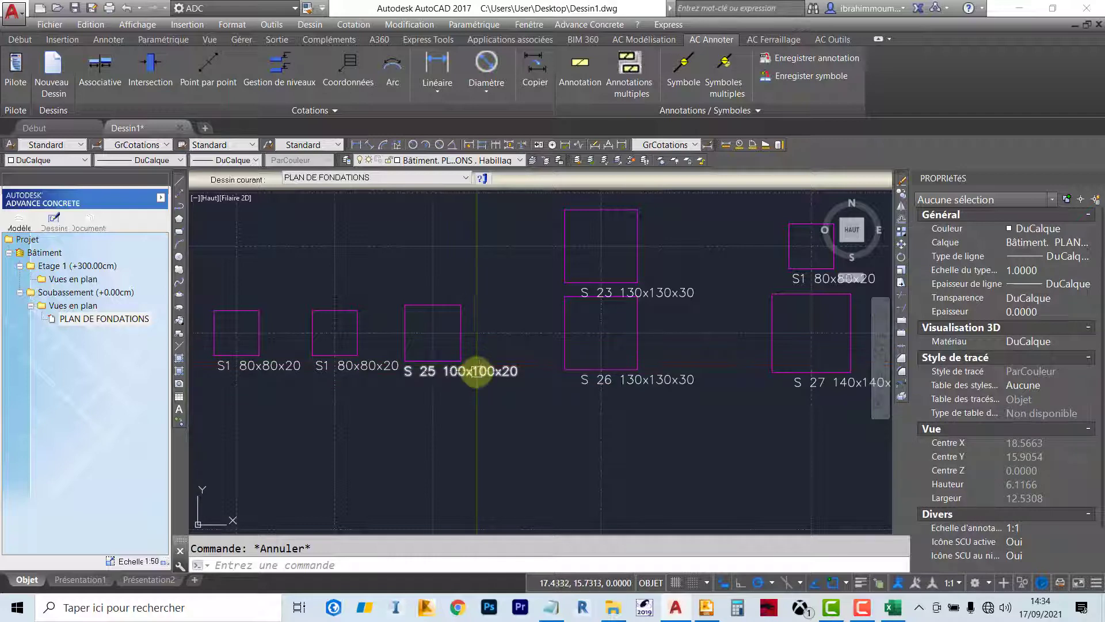
scroll(480, 386, up, 4)
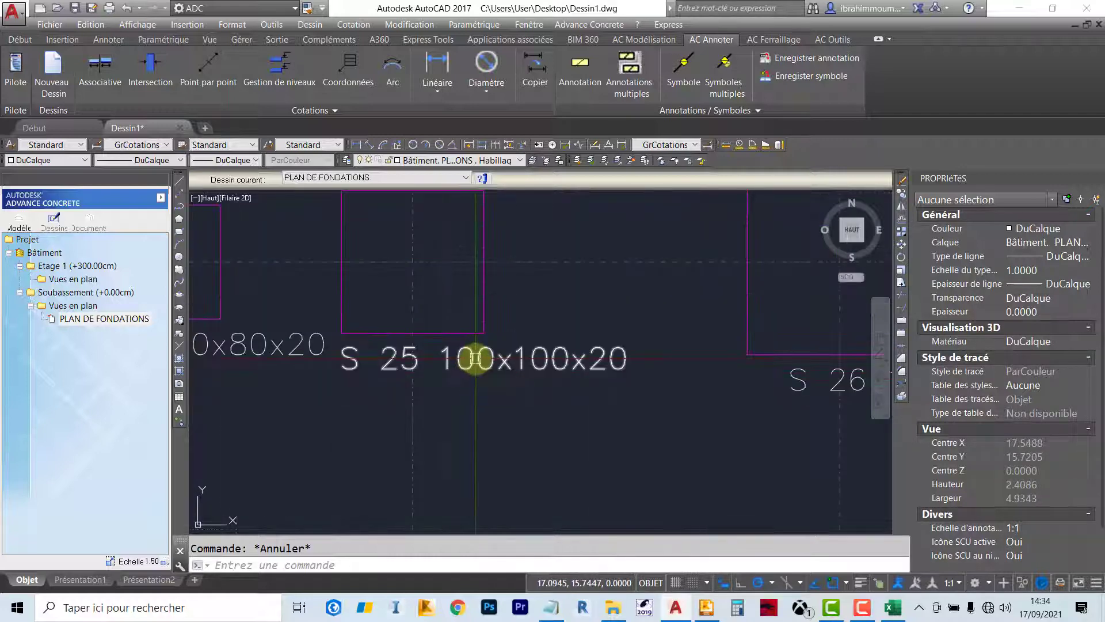
scroll(434, 377, down, 2)
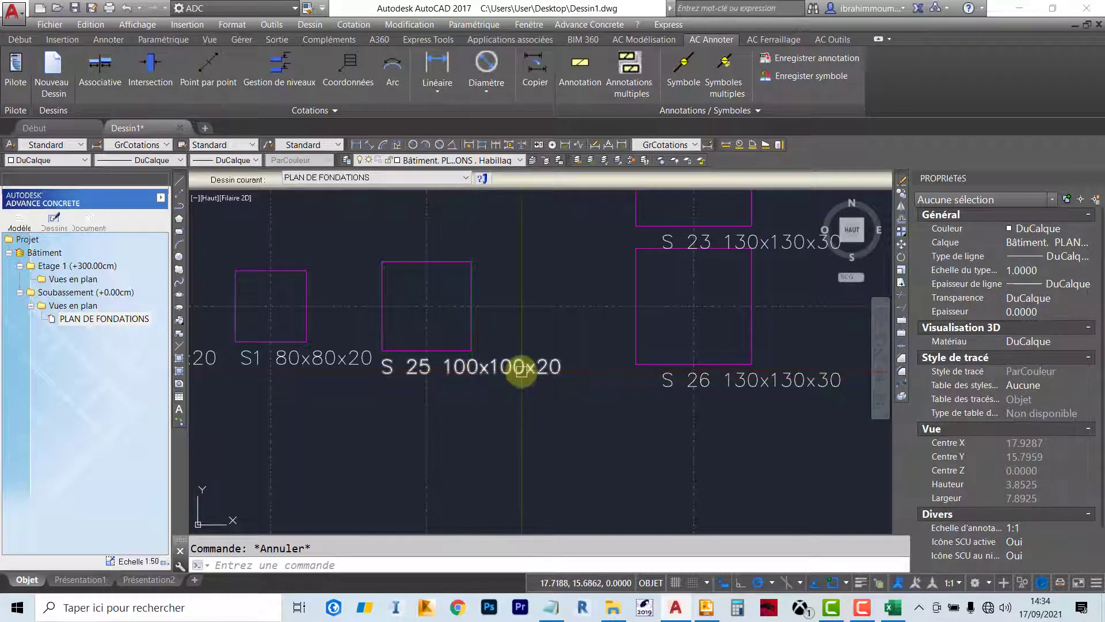
Consult the Excel naming table and rename the 100x100x20 footing in the foundation plan as S5
key(alt+Tab)
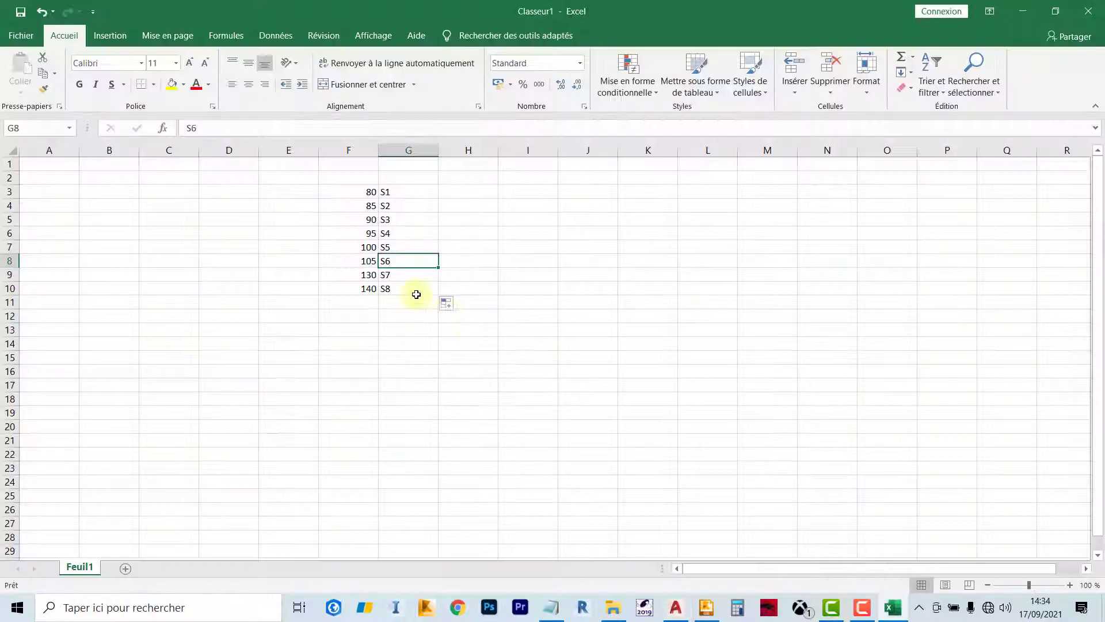
key(alt+Tab)
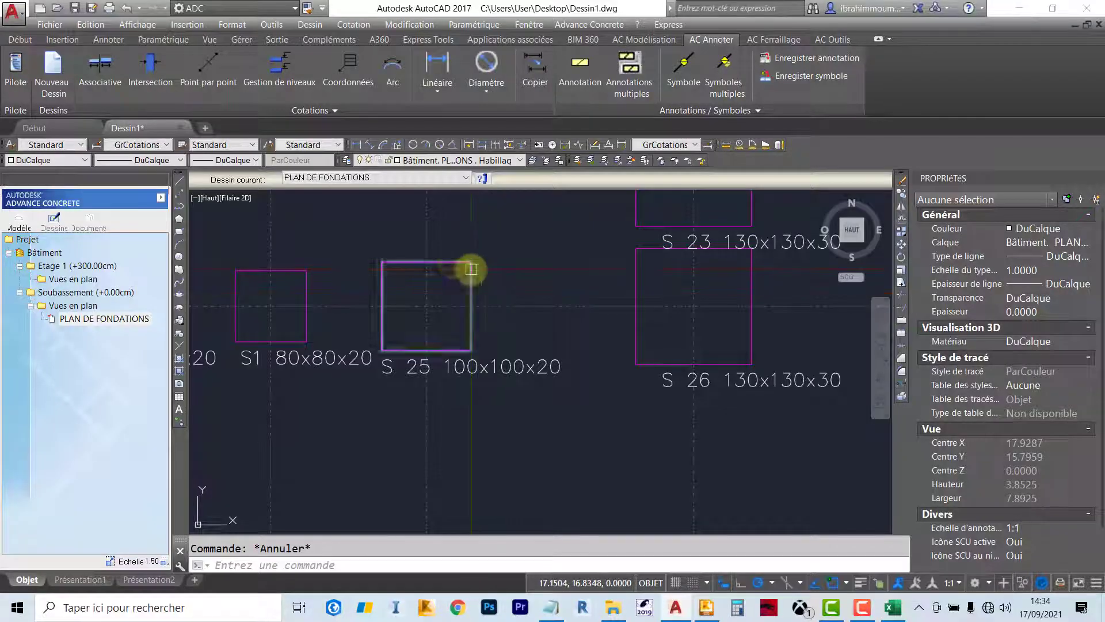
click(469, 271)
drag(273, 179, 221, 180)
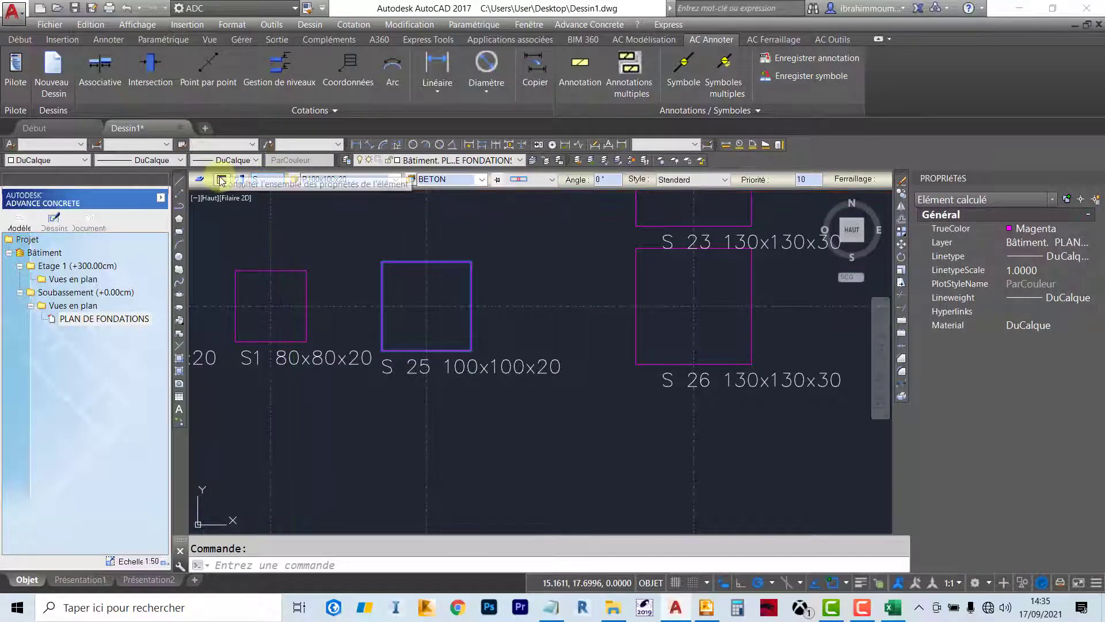
text(S5)
key(Return)
scroll(382, 363, down, 3)
key(Escape)
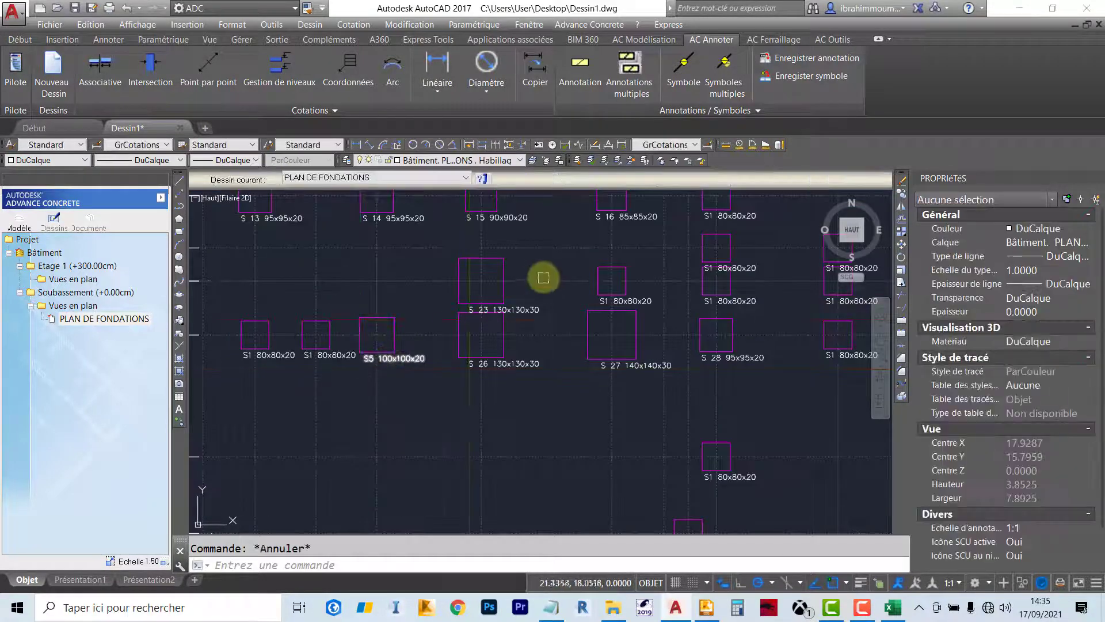
Select both 130x130x30 footings, consult the naming table, and rename them as S7
scroll(501, 308, up, 2)
click(480, 315)
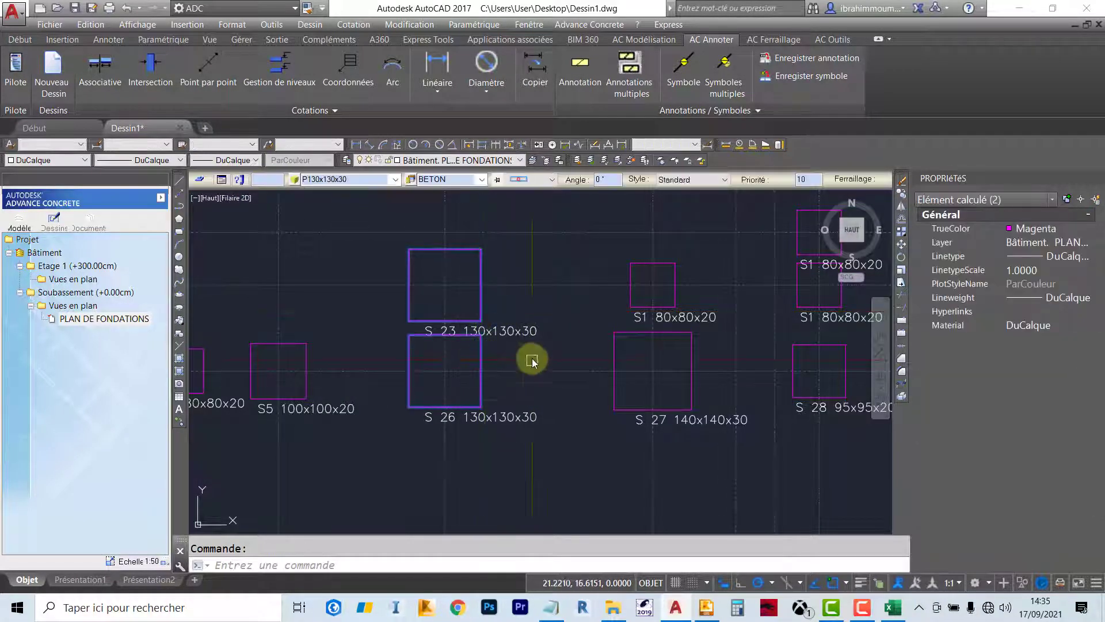
key(alt+Tab)
key(alt+Tab)
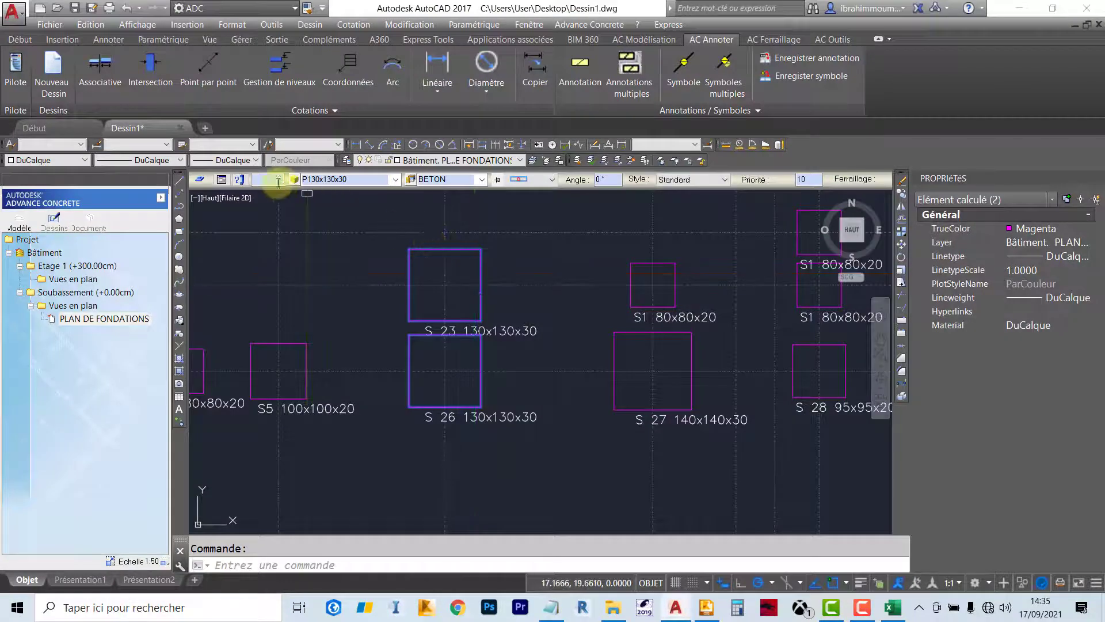
text(7)
key(Return)
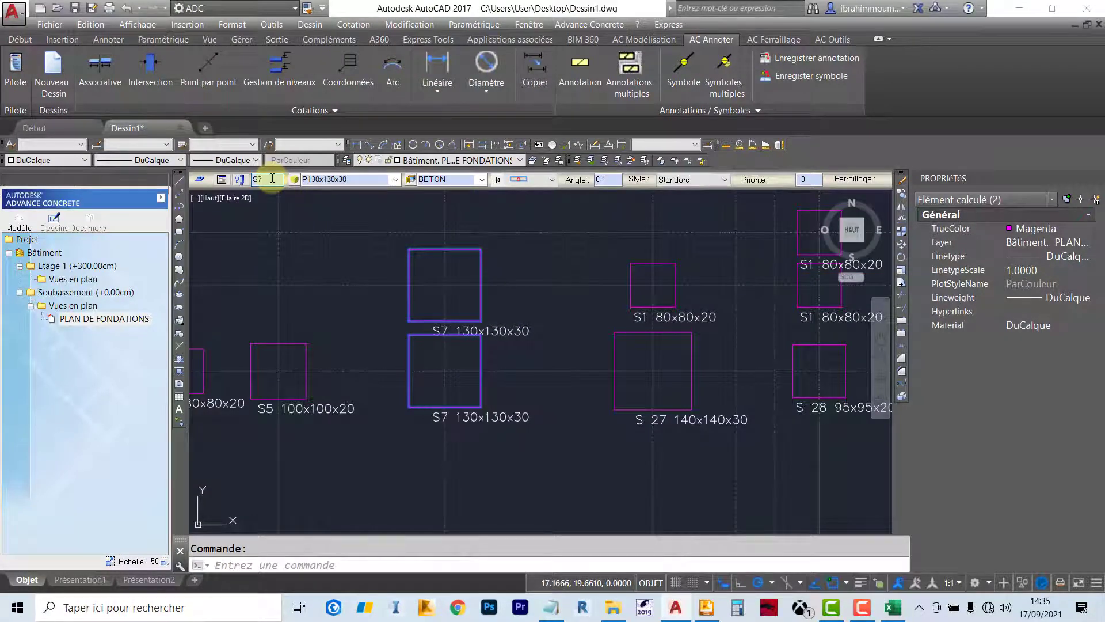
key(Escape)
Rename the 140x140x30 footing as S8
click(682, 338)
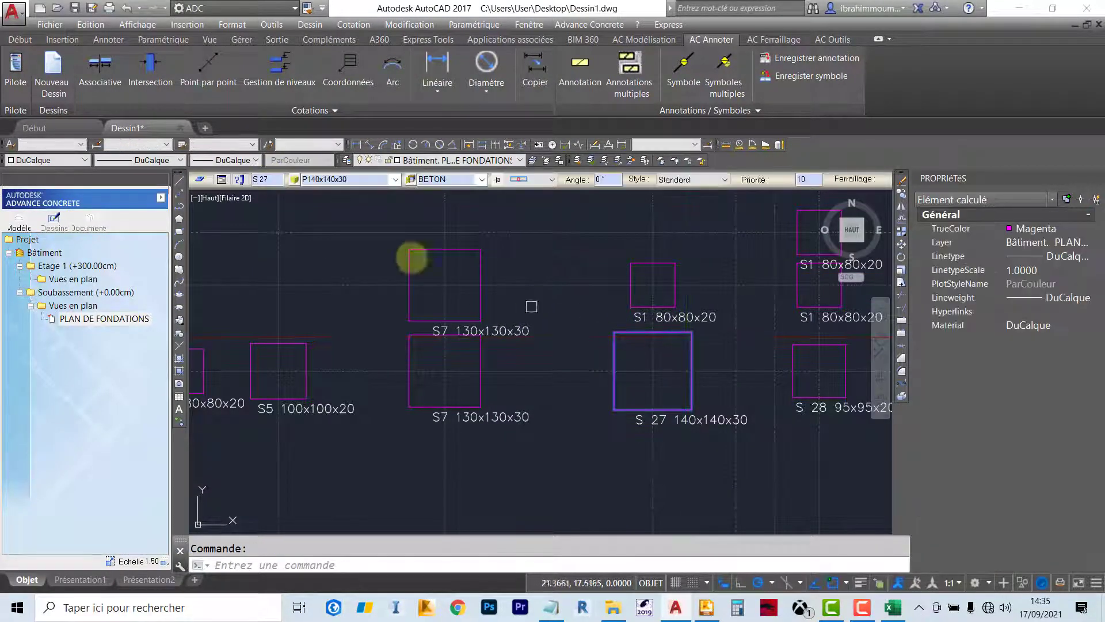
text(S8)
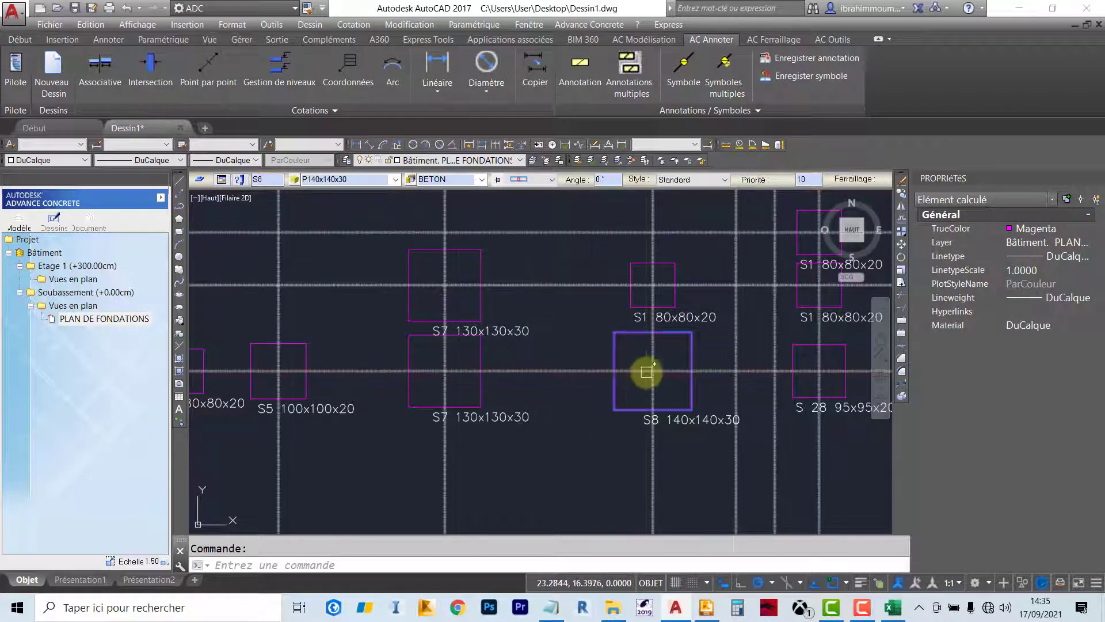
Activate the Soubassement level in the model and consult the Excel naming table for the 85 footing size
key(Escape)
click(20, 220)
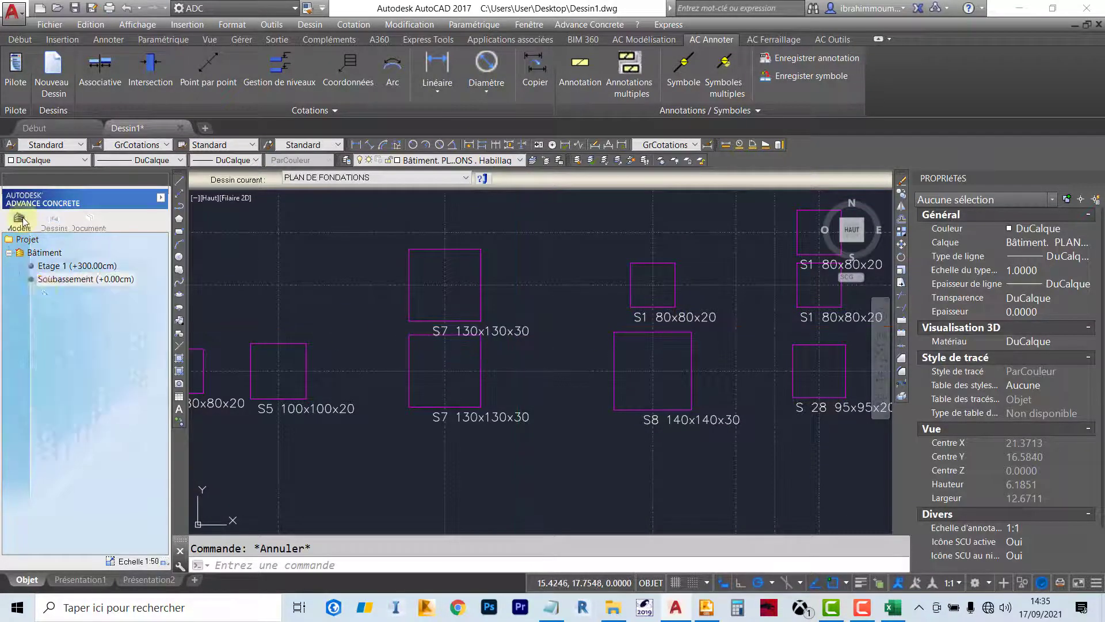
double_click(71, 279)
key(alt+Tab)
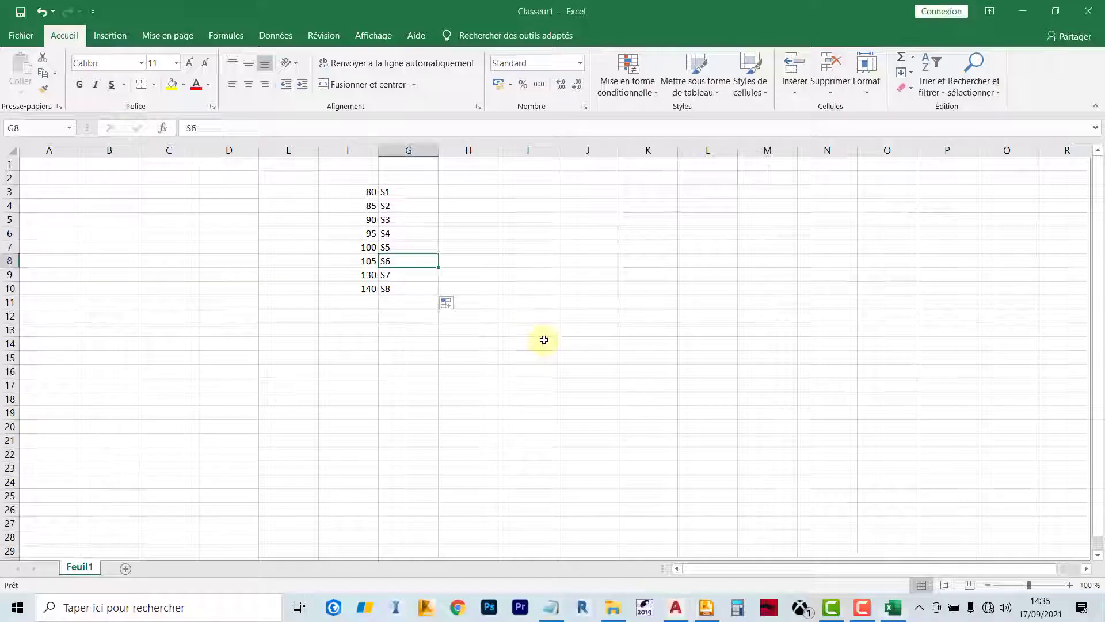
click(362, 207)
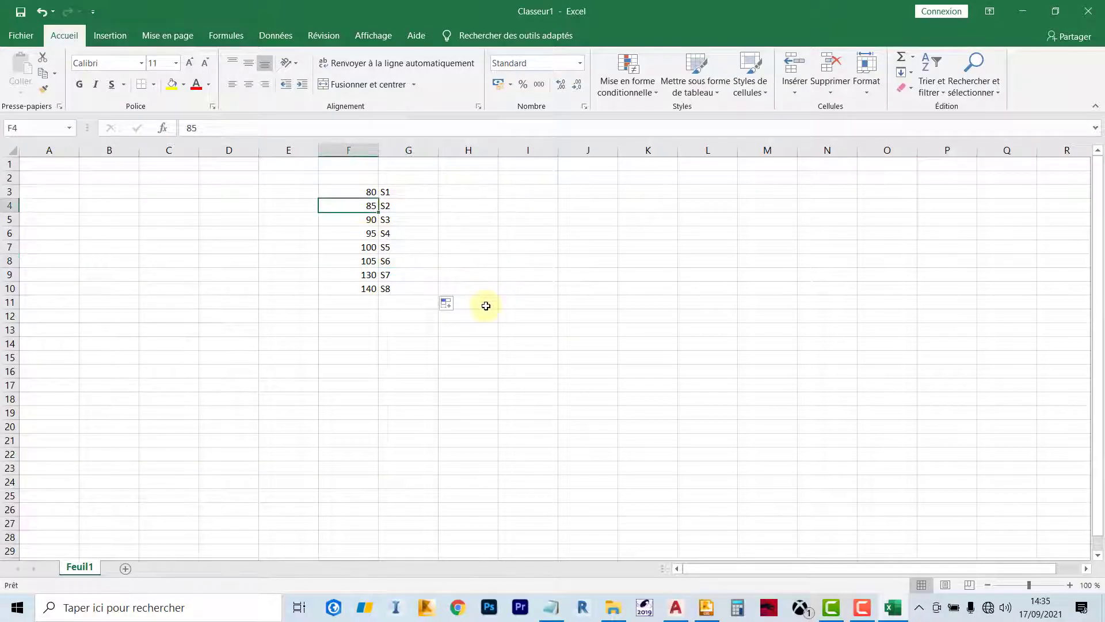
key(alt+Tab)
Run a quick selection on the whole drawing for isolated footings (Semelle isolée) whose volume equals P85x85x20
scroll(547, 356, up, 5)
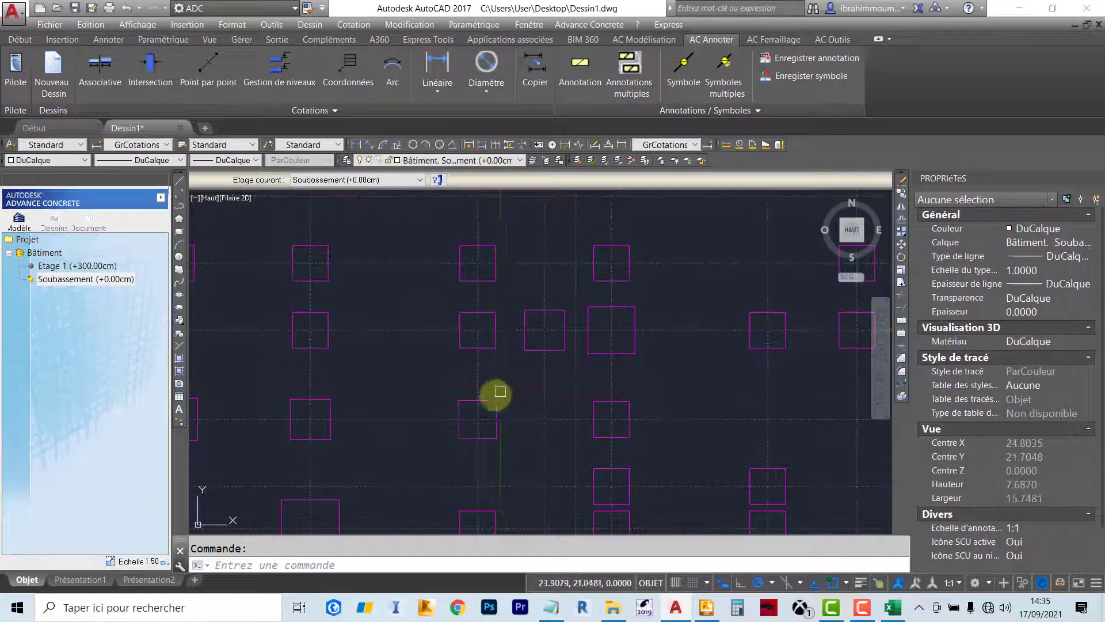
click(498, 399)
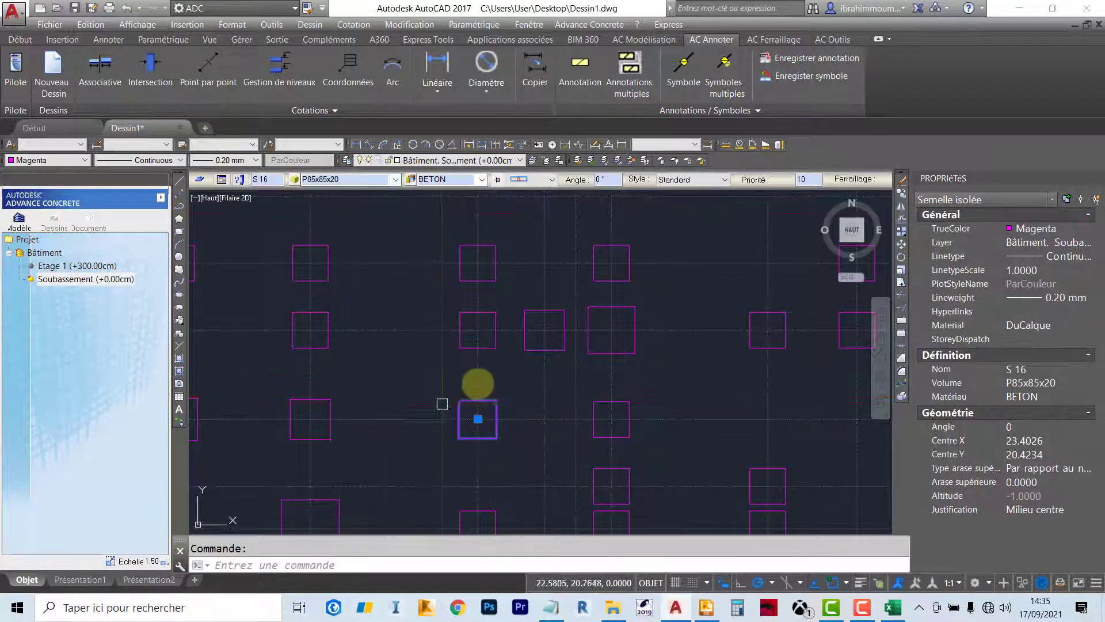
click(348, 180)
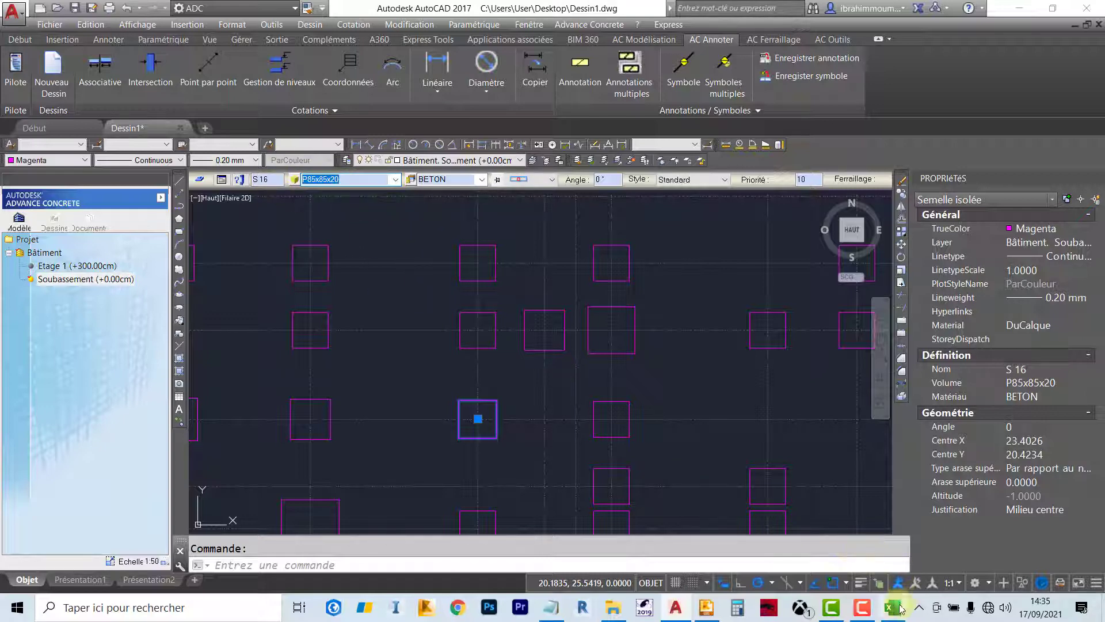
click(1094, 199)
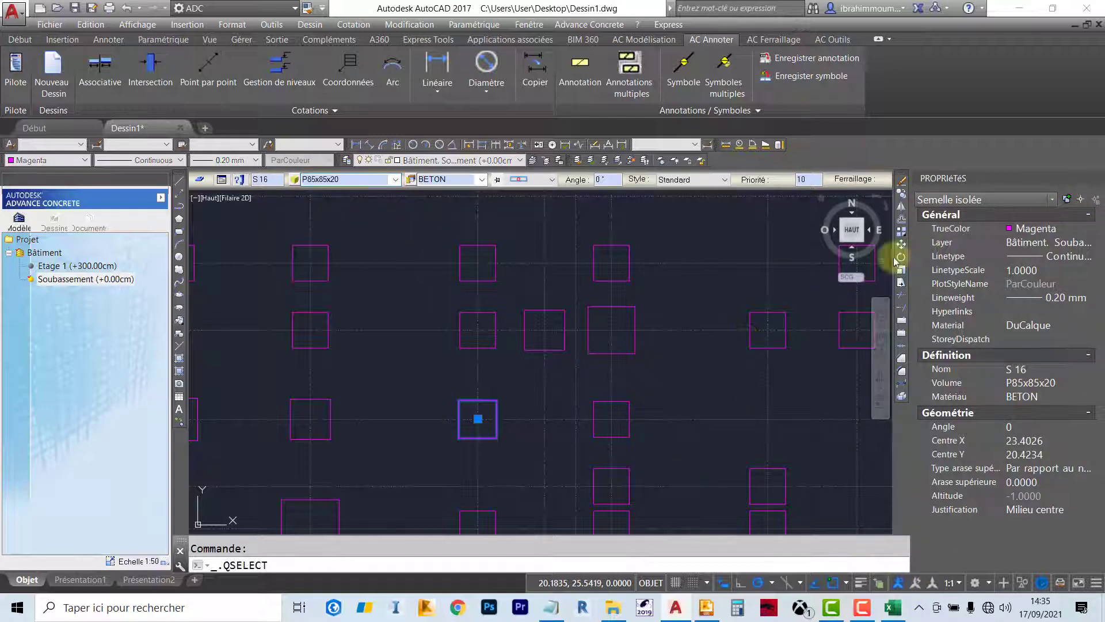
drag(705, 100, 685, 104)
click(678, 149)
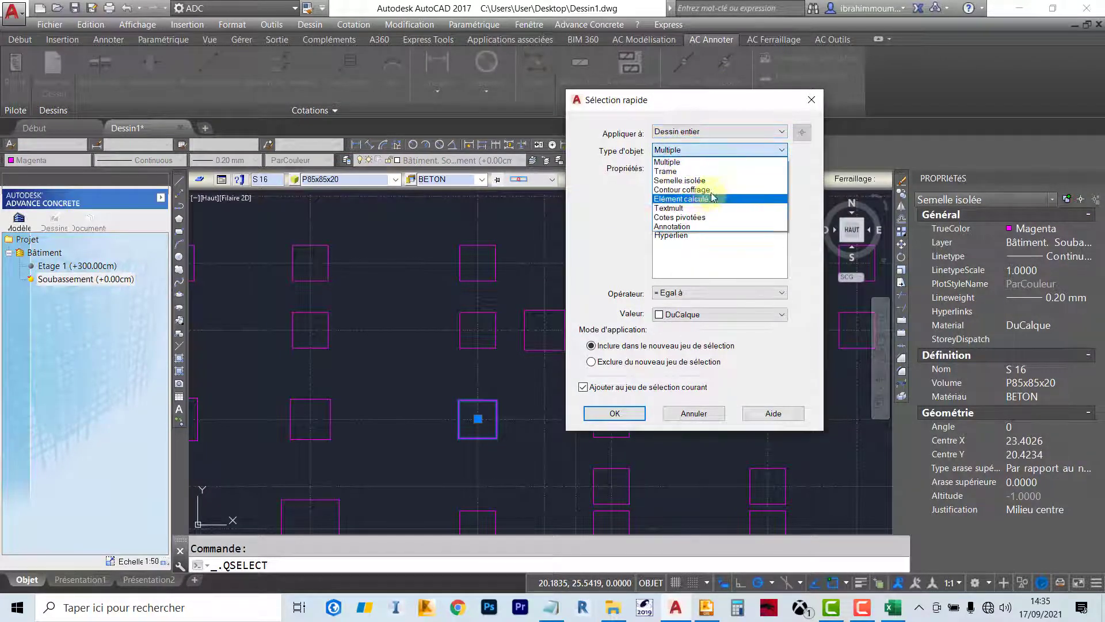
click(716, 176)
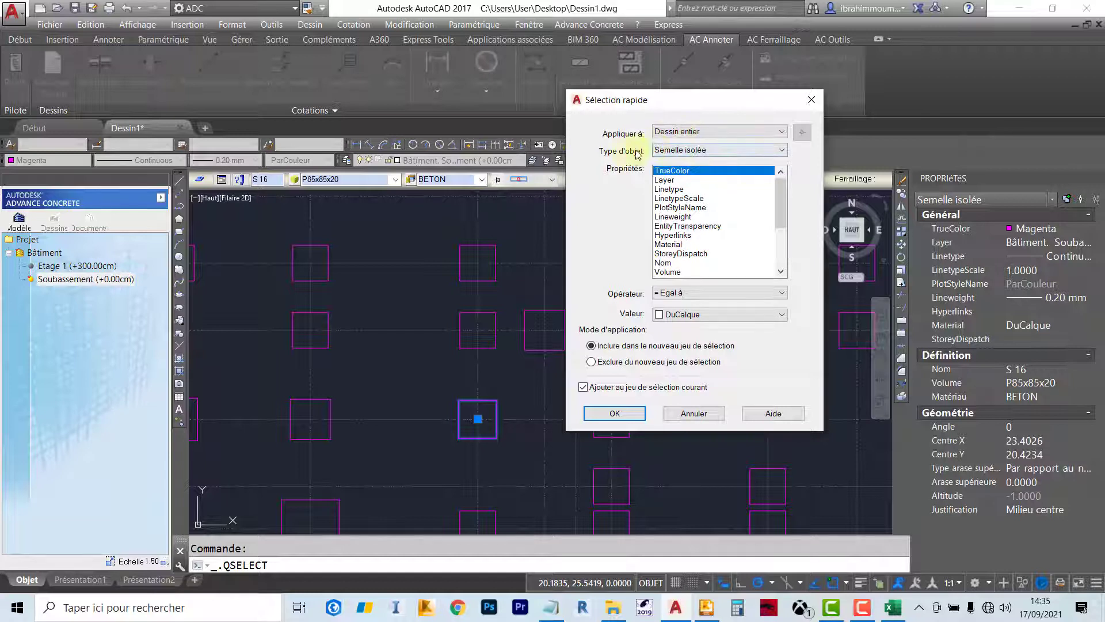
click(669, 271)
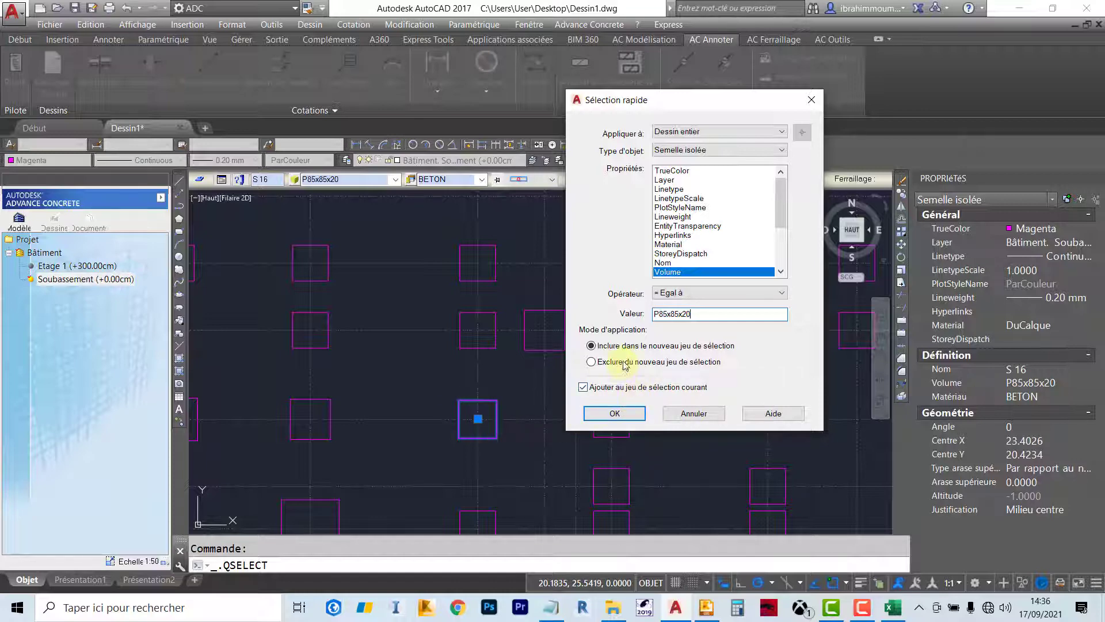
click(615, 414)
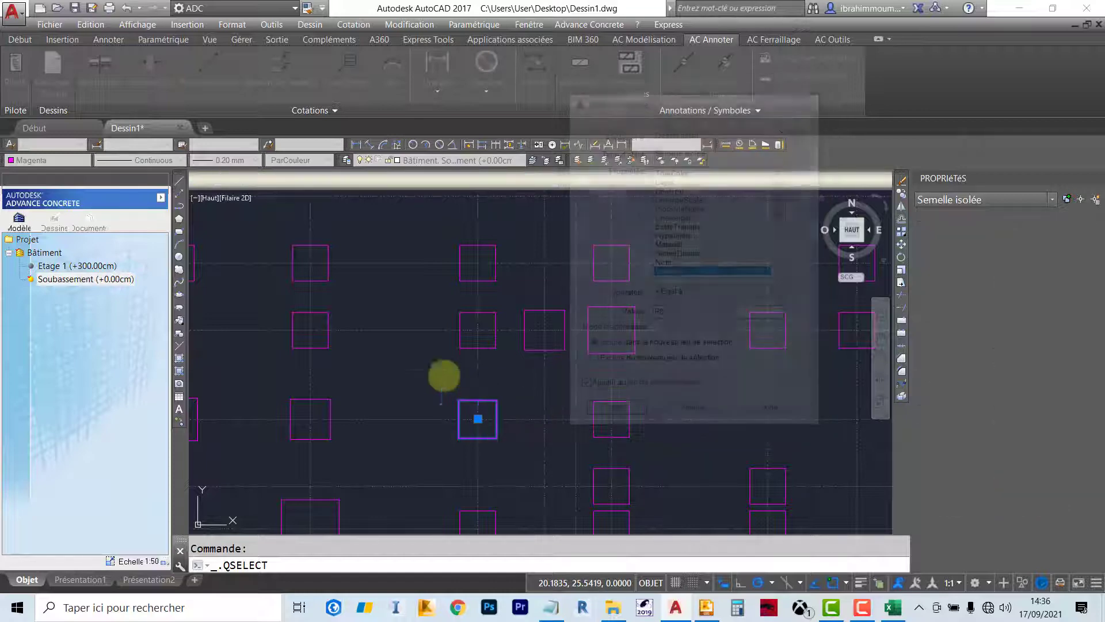
scroll(466, 321, down, 5)
scroll(457, 349, up, 5)
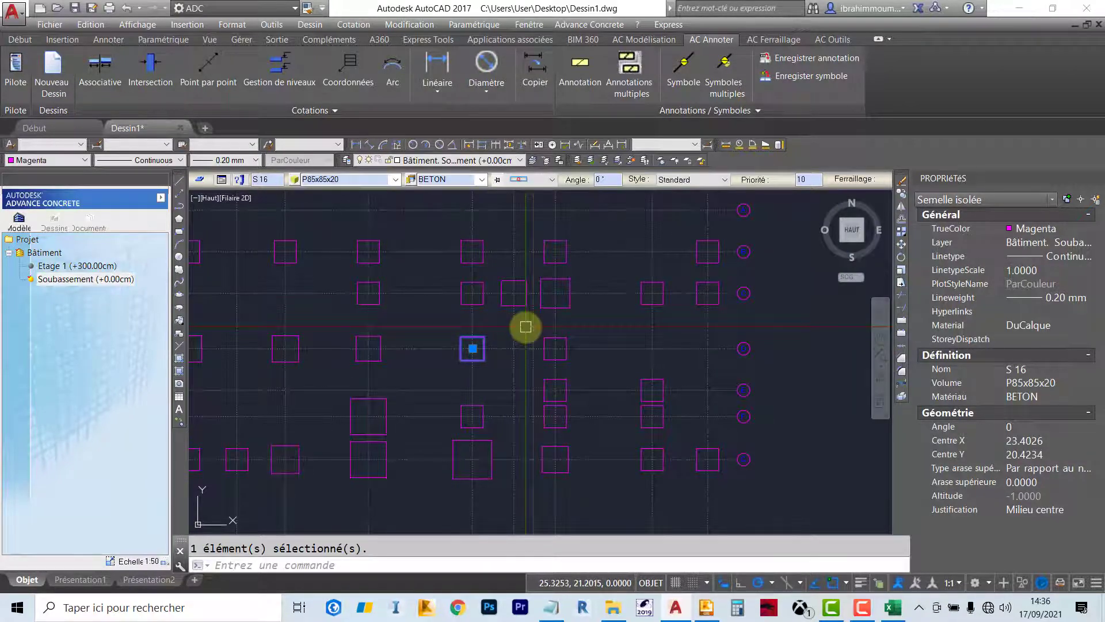
key(Escape)
Switch to Concrete Building Structures and examine the foundation layout for footings sized 85x85
key(alt+Tab)
key(alt+Tab)
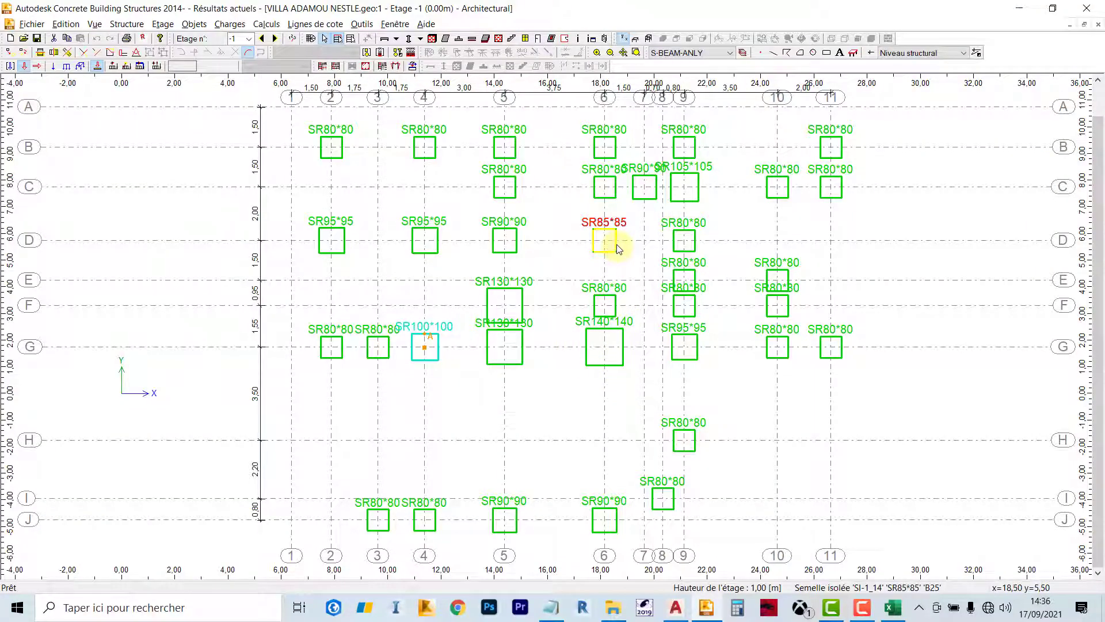
click(615, 248)
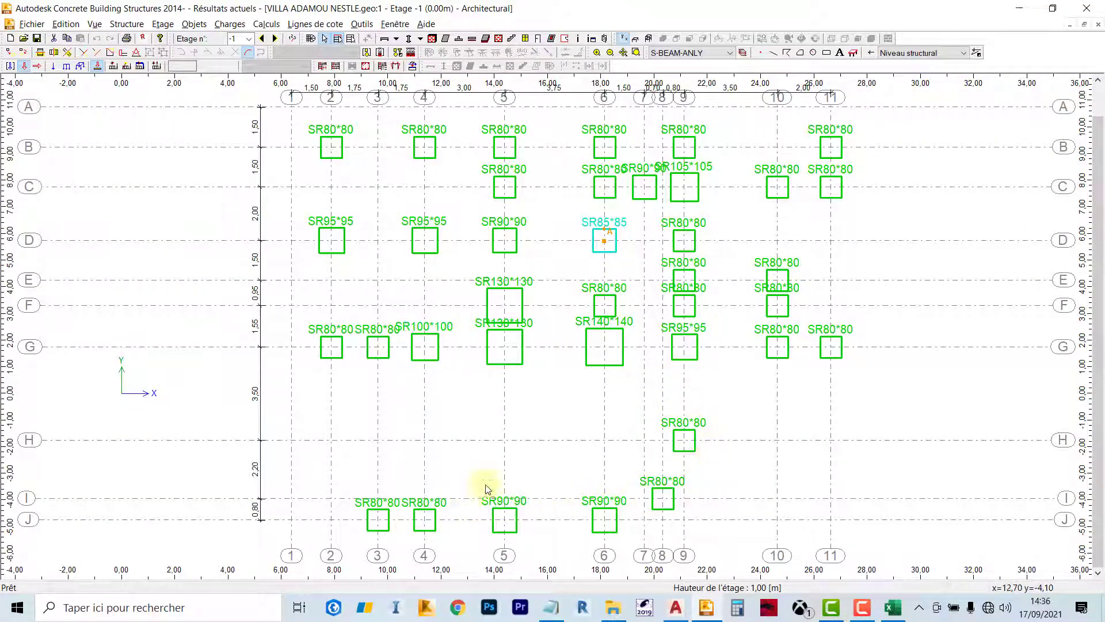
scroll(632, 196, up, 2)
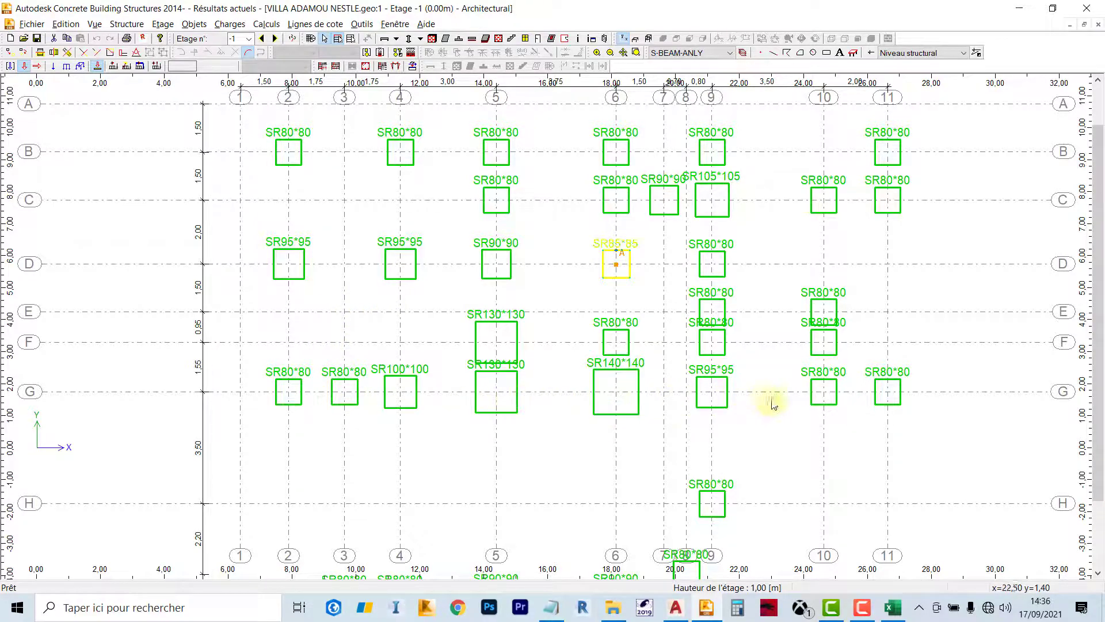
scroll(793, 276, down, 1)
middle_drag(711, 509, 711, 453)
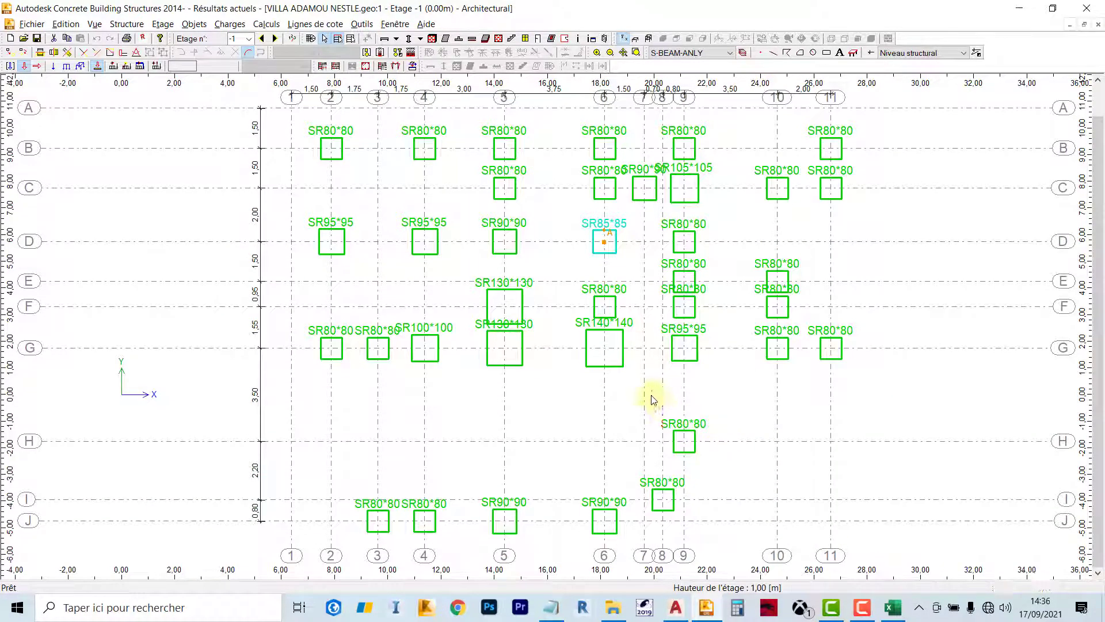
middle_drag(654, 399, 642, 423)
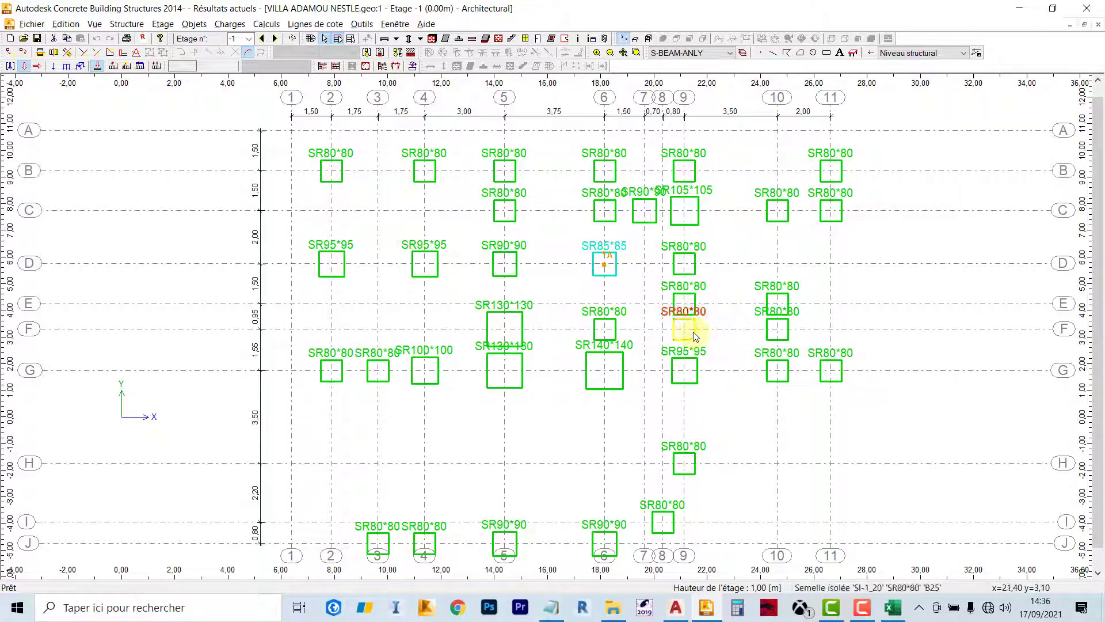
click(613, 275)
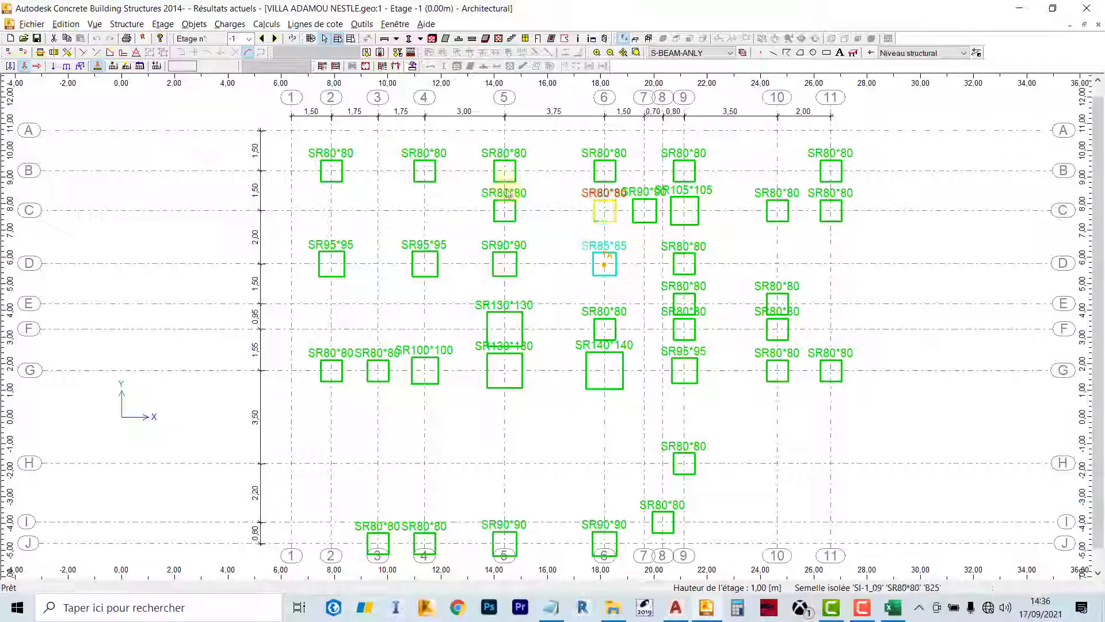
click(922, 368)
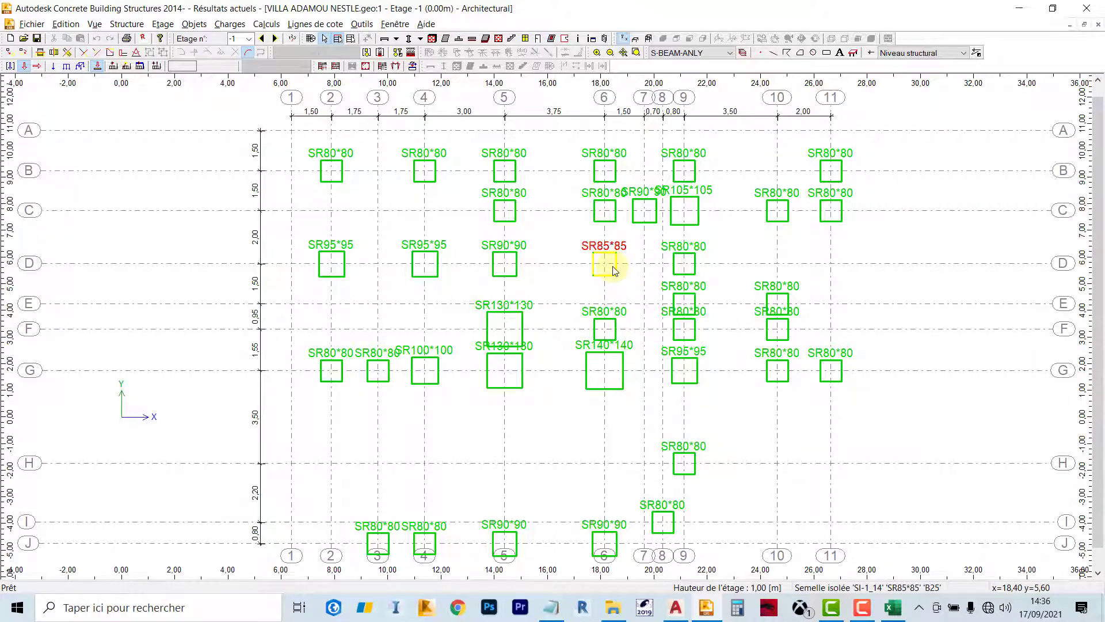
Return to AutoCAD and rename the 85x85x20 footing in the Soubassement level as S2
key(alt+Tab)
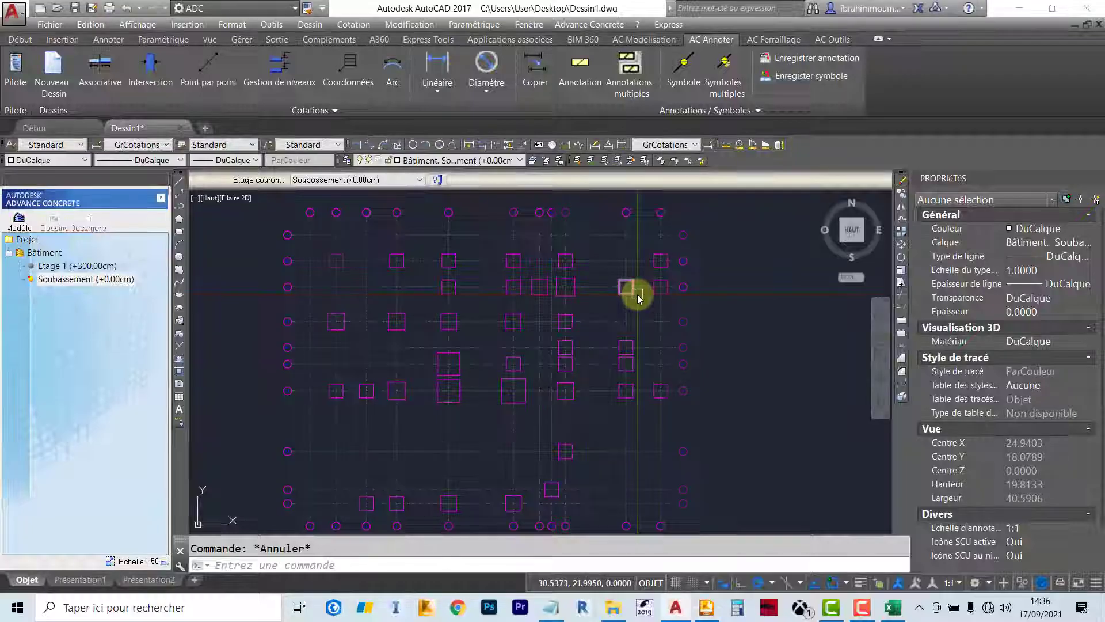
scroll(526, 311, up, 4)
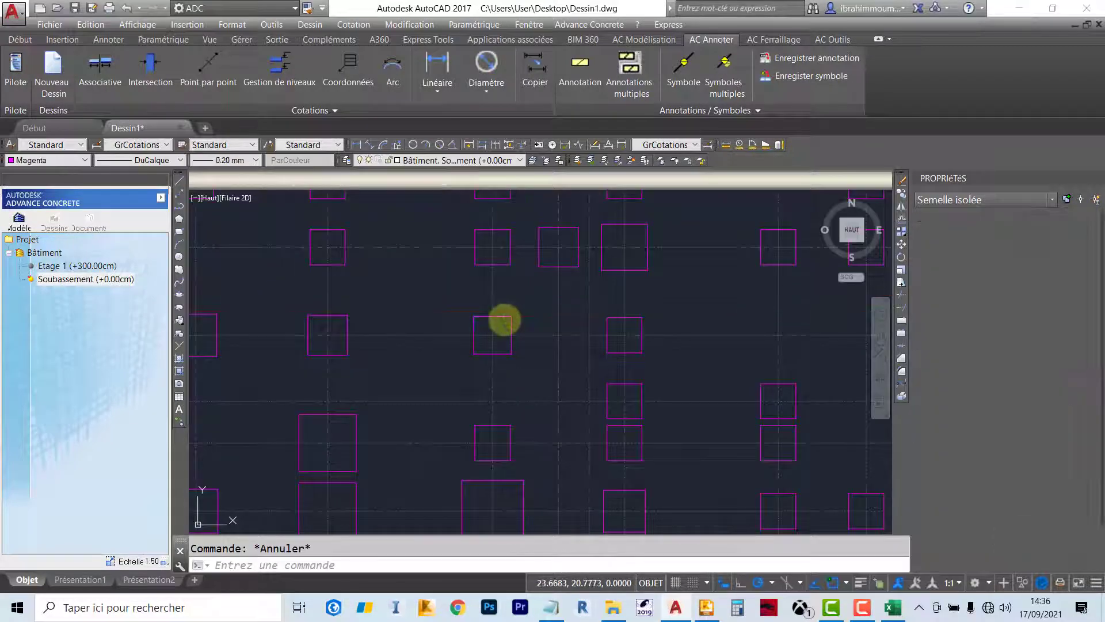
click(503, 318)
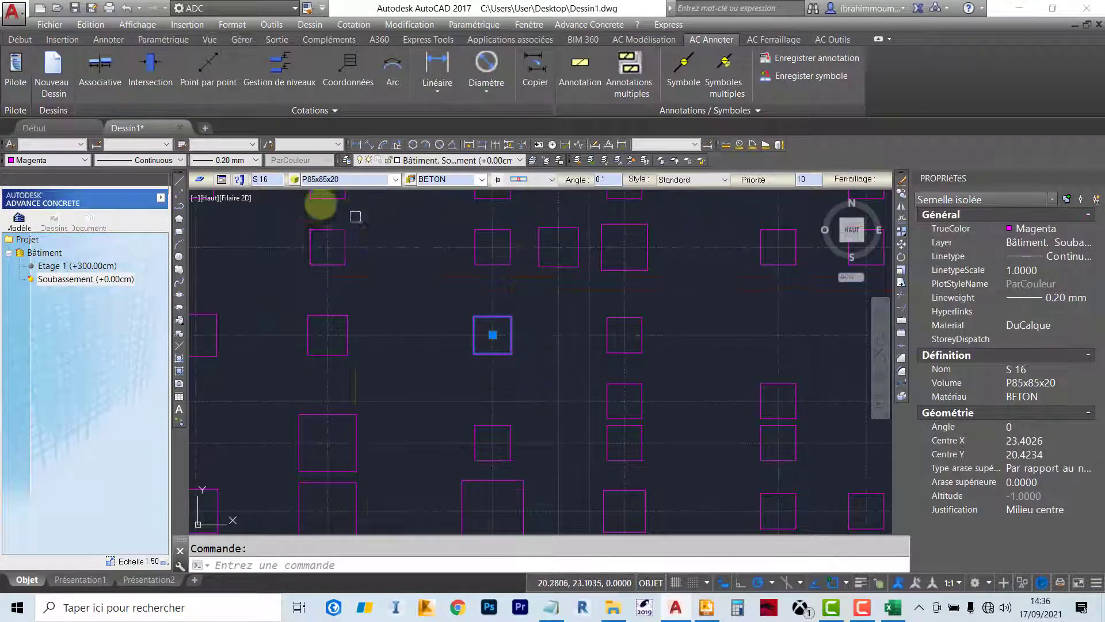
key(alt+Tab)
key(alt+Tab)
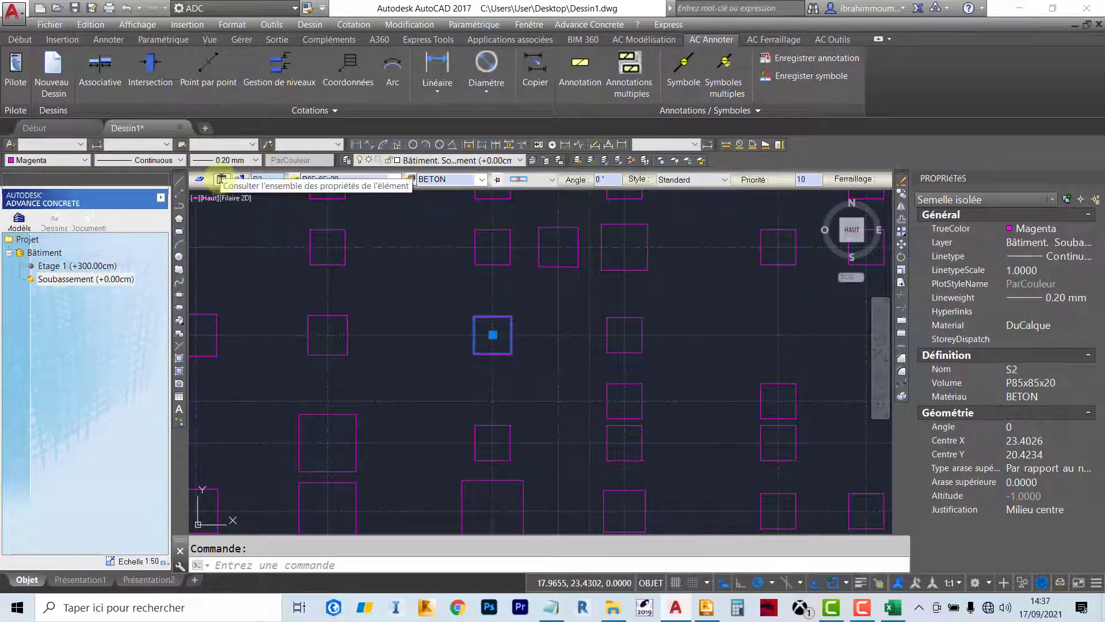
key(Escape)
Quick-select every isolated footing (Semelle isolée) in the drawing whose volume equals P90x90x20
scroll(523, 328, down, 3)
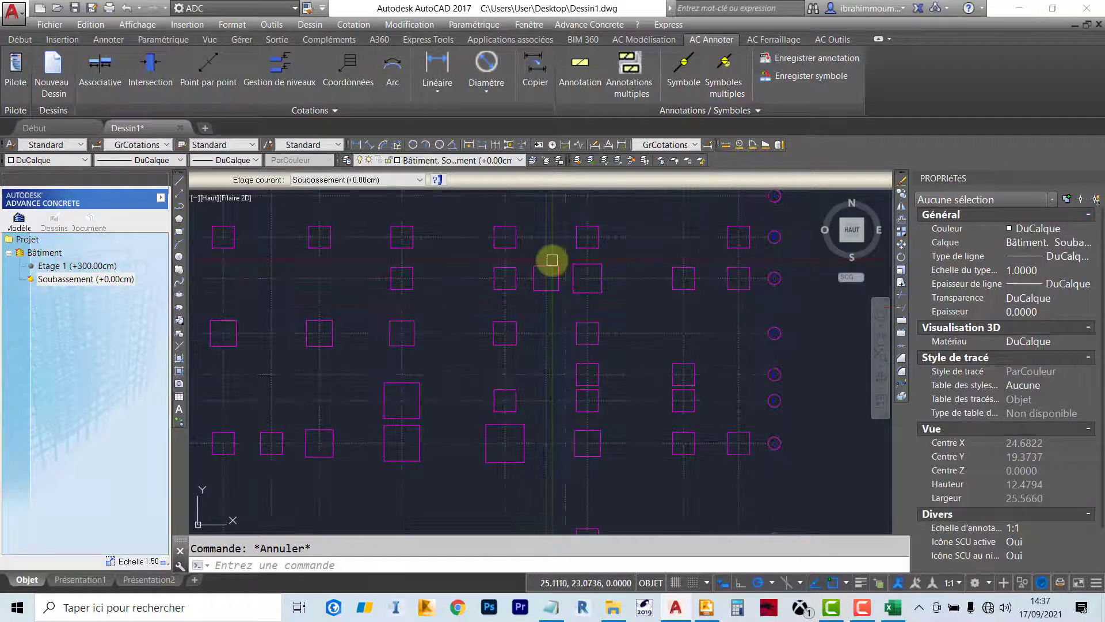
click(552, 260)
click(547, 272)
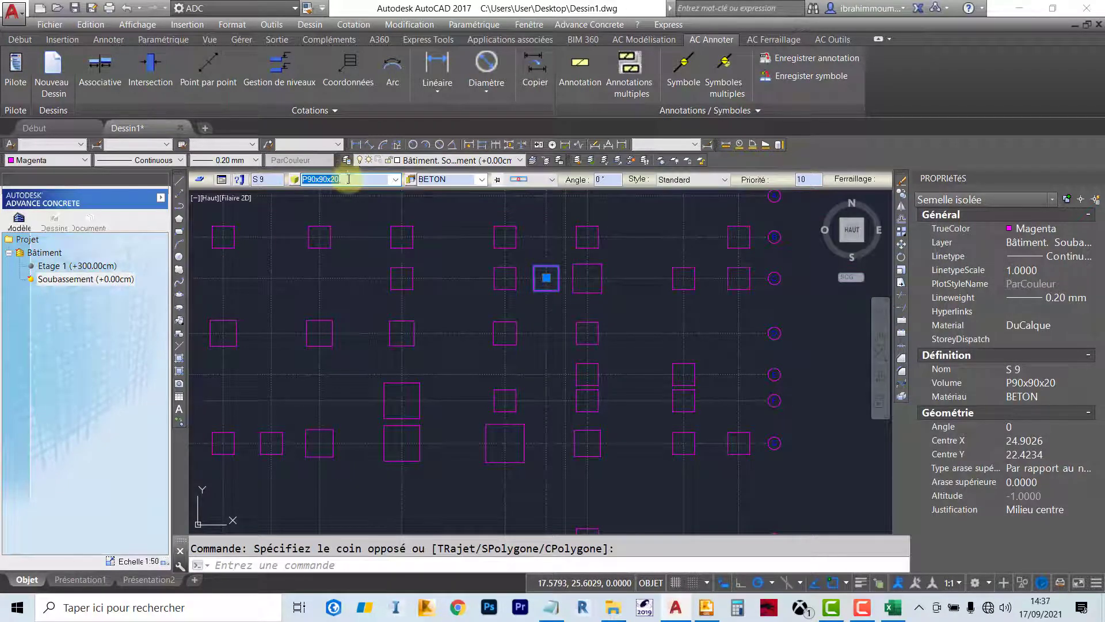
click(1095, 199)
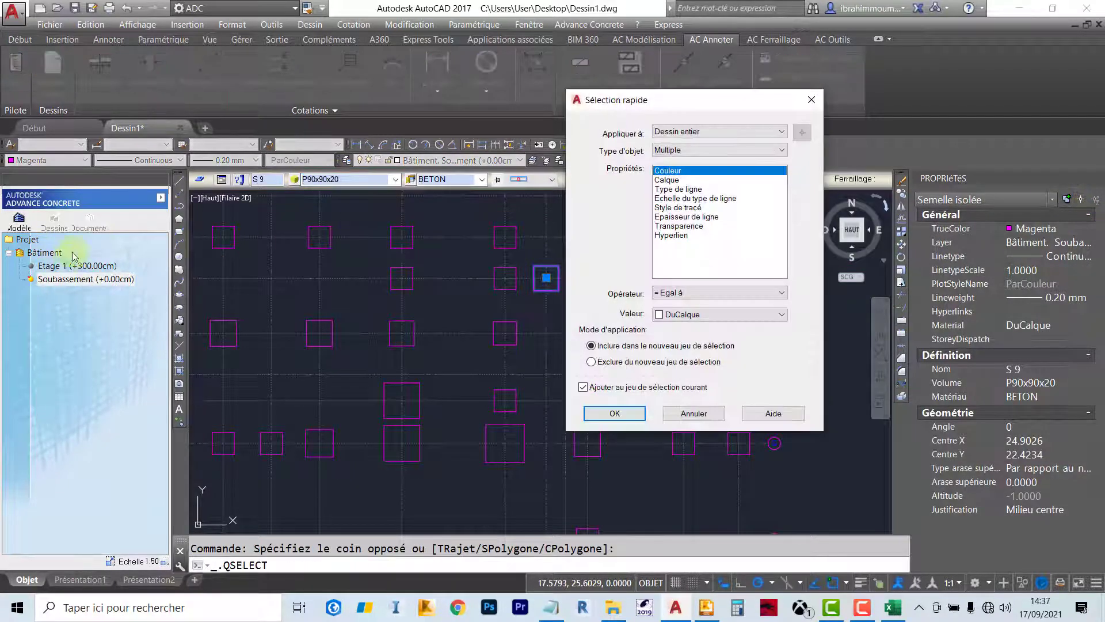
click(719, 150)
click(697, 181)
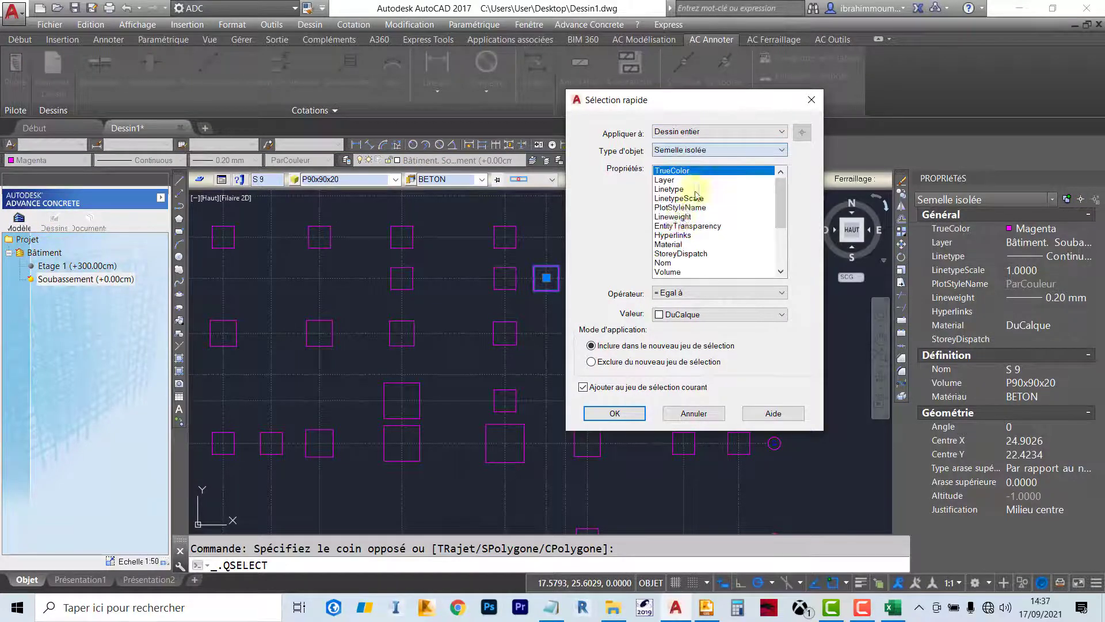
click(669, 272)
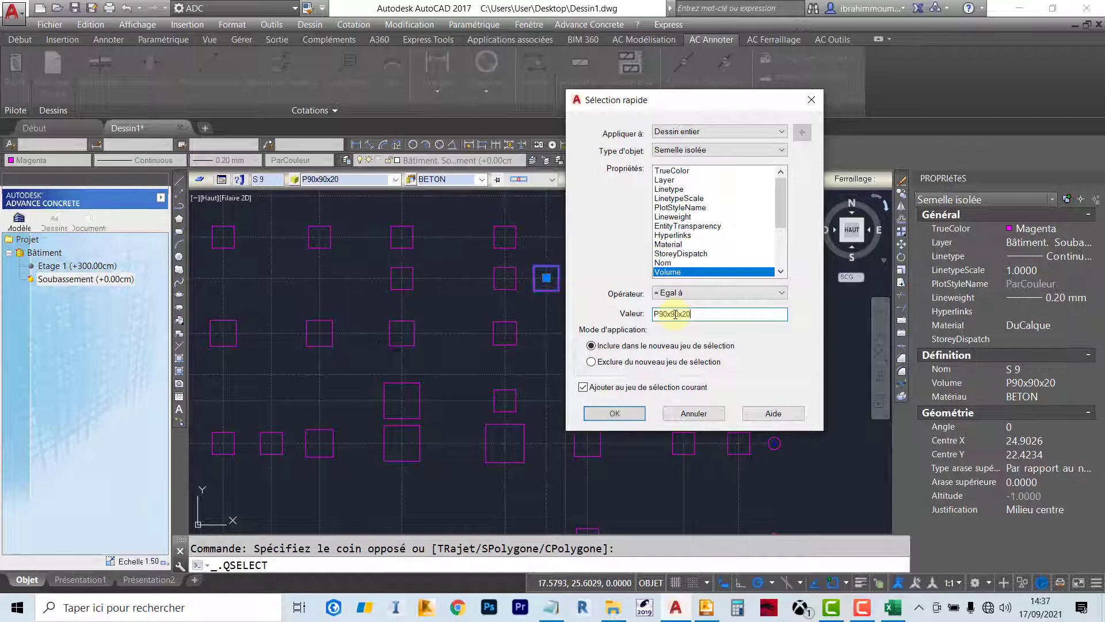
key(Return)
scroll(576, 322, down, 3)
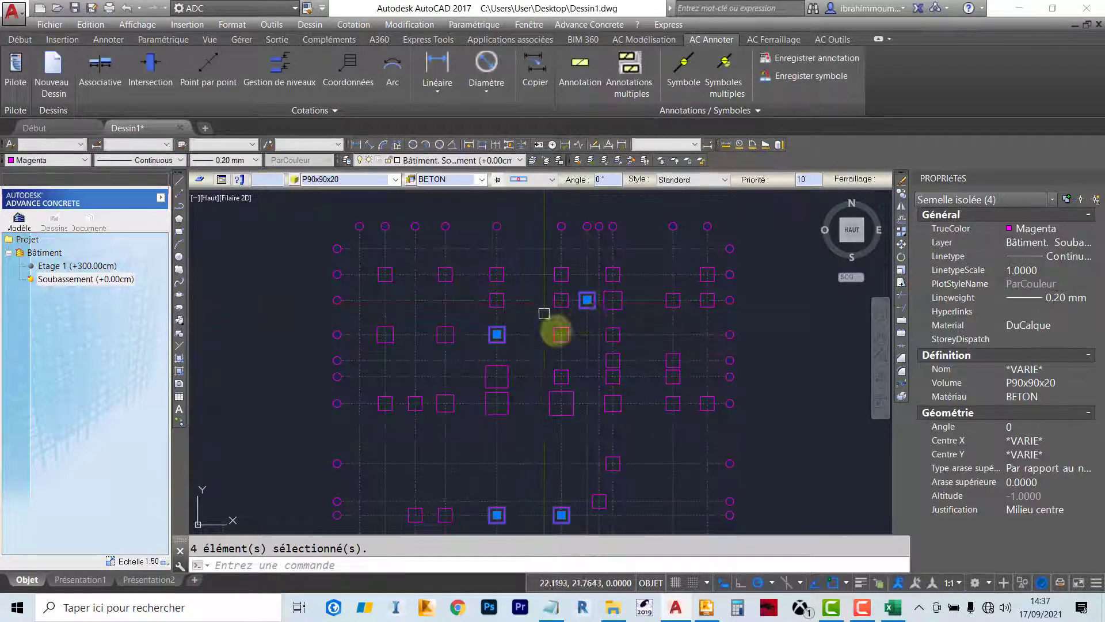
Consult the Excel naming table and rename the selected 90x90x20 footings as S3
key(alt+Tab)
key(alt+Tab)
key(alt+Tab)
key(alt+Tab)
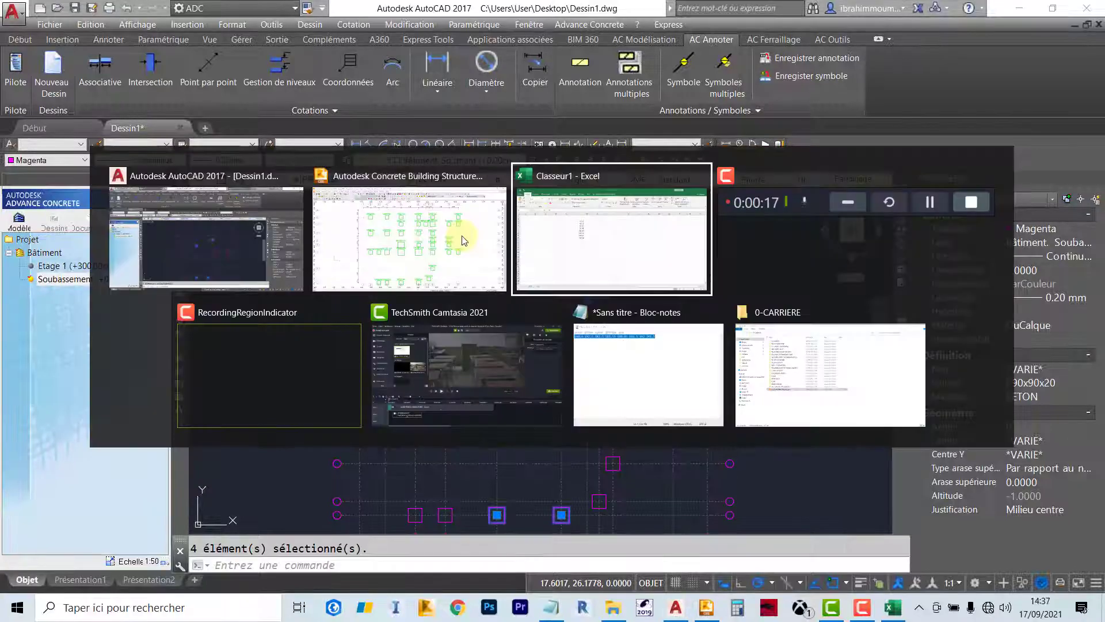
click(356, 223)
key(alt+Tab)
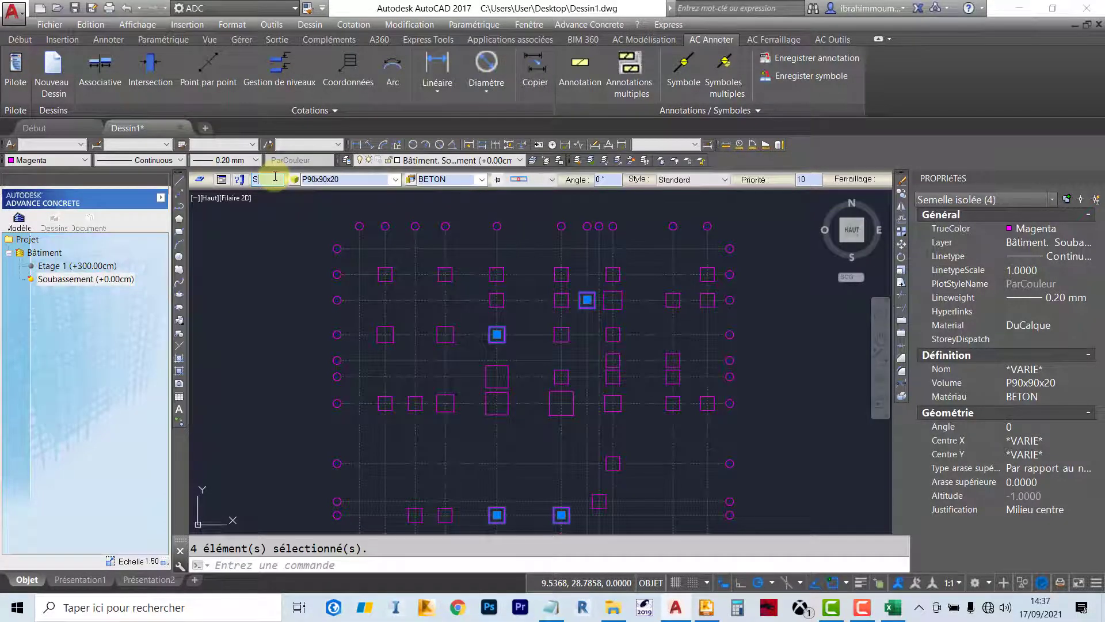
key(Escape)
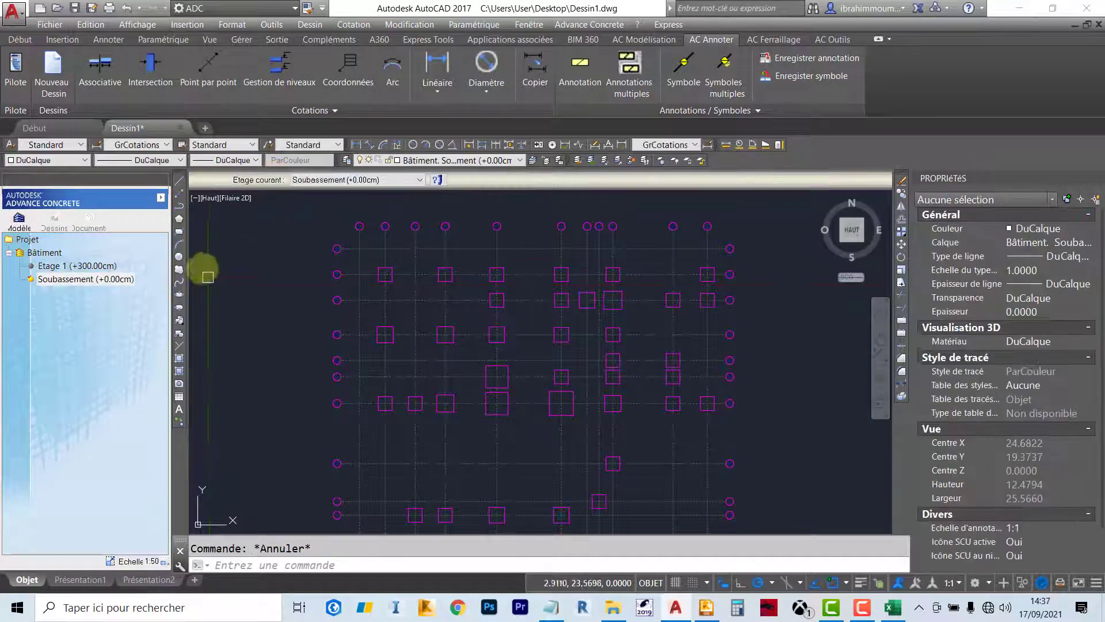
Reopen the PLAN DE FONDATIONS drawing and check the footing labels across the plan
click(52, 220)
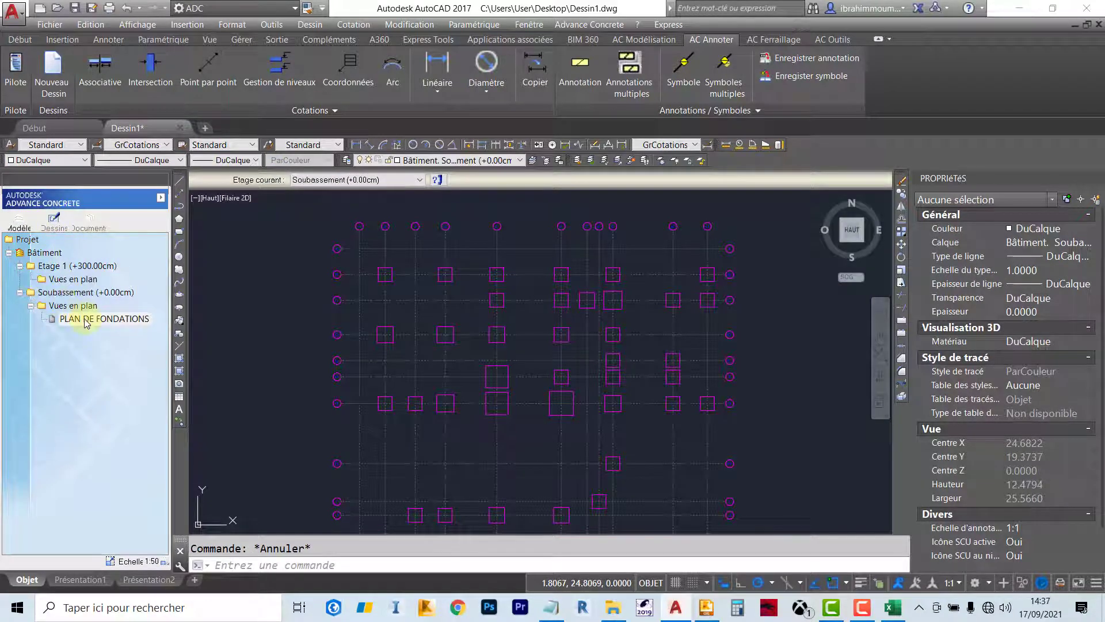
double_click(87, 320)
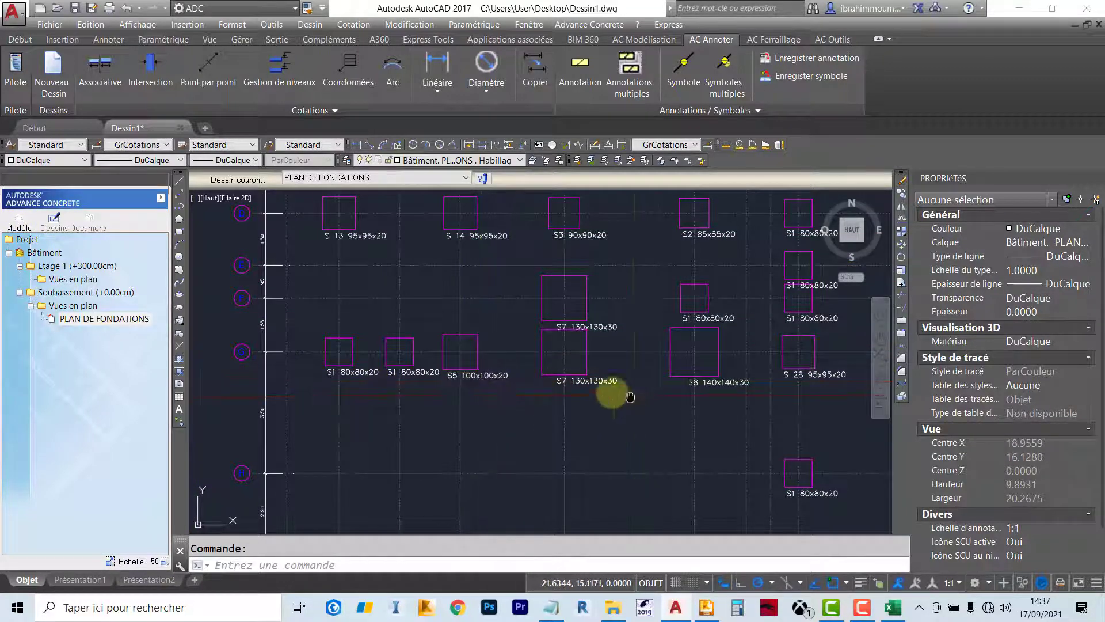
middle_drag(631, 399, 545, 343)
scroll(546, 343, down, 2)
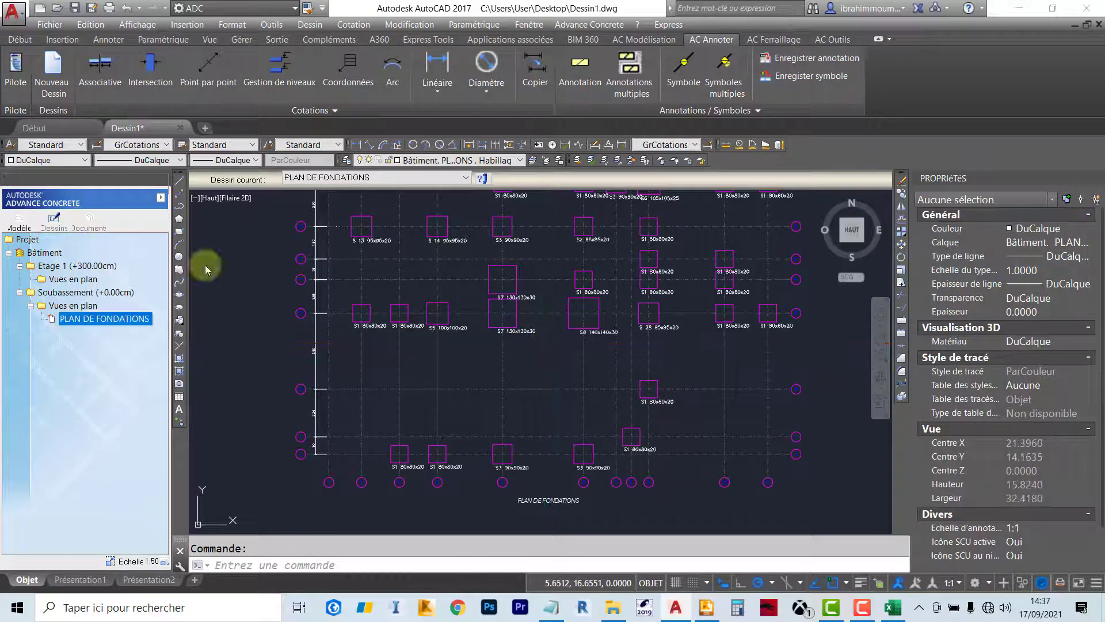
Make the Soubassement level of the model current and look up the name for size 95 in the Excel naming table
middle_drag(208, 269, 189, 311)
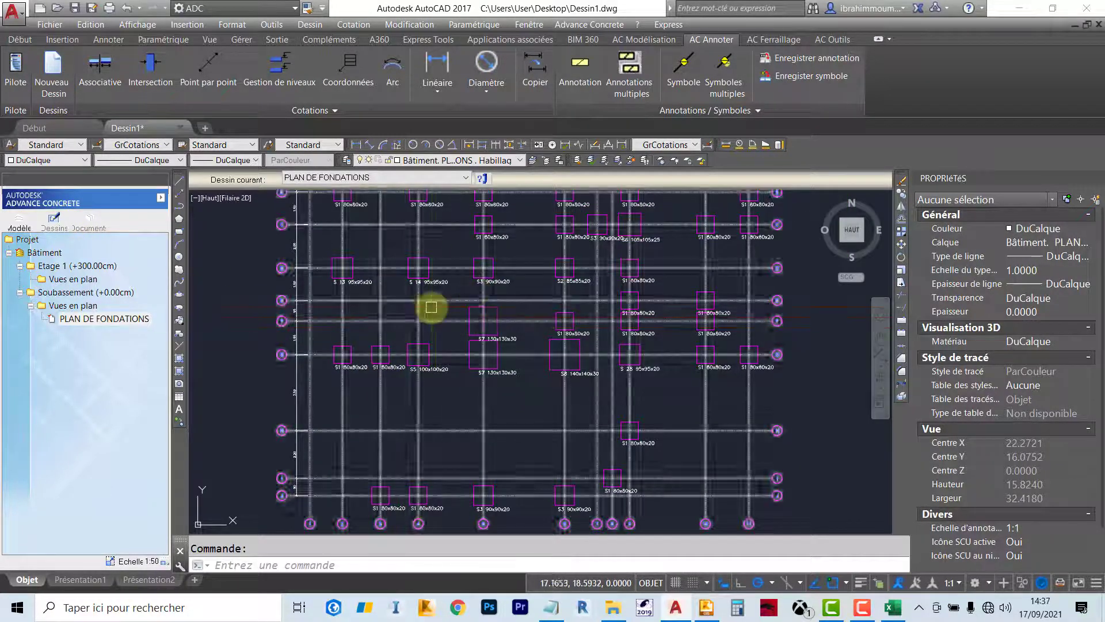
scroll(431, 308, down, 2)
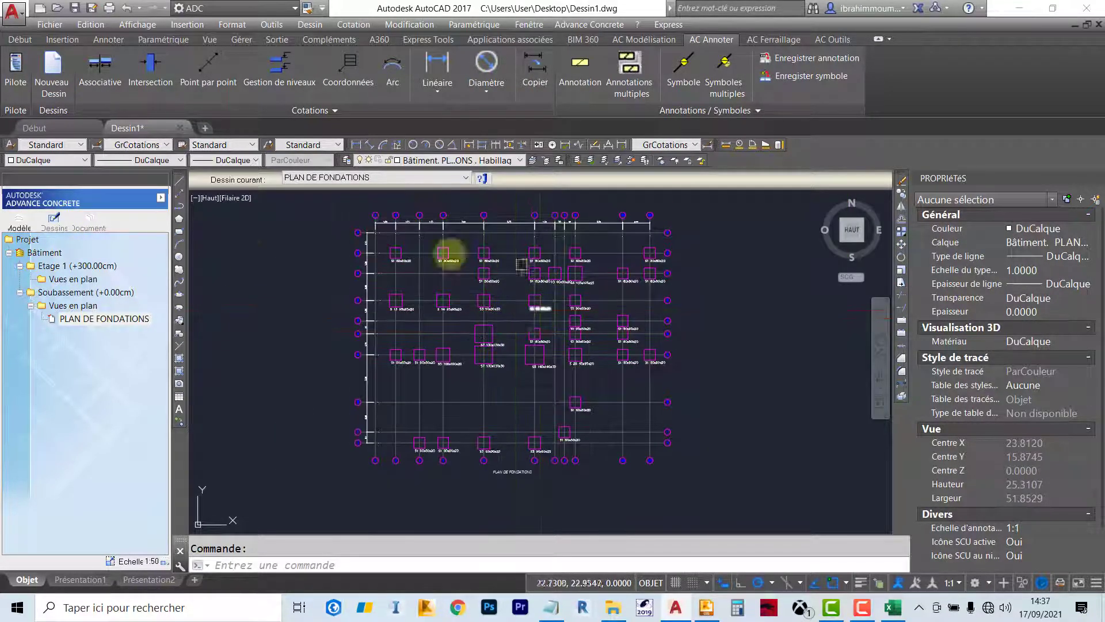
scroll(464, 250, up, 3)
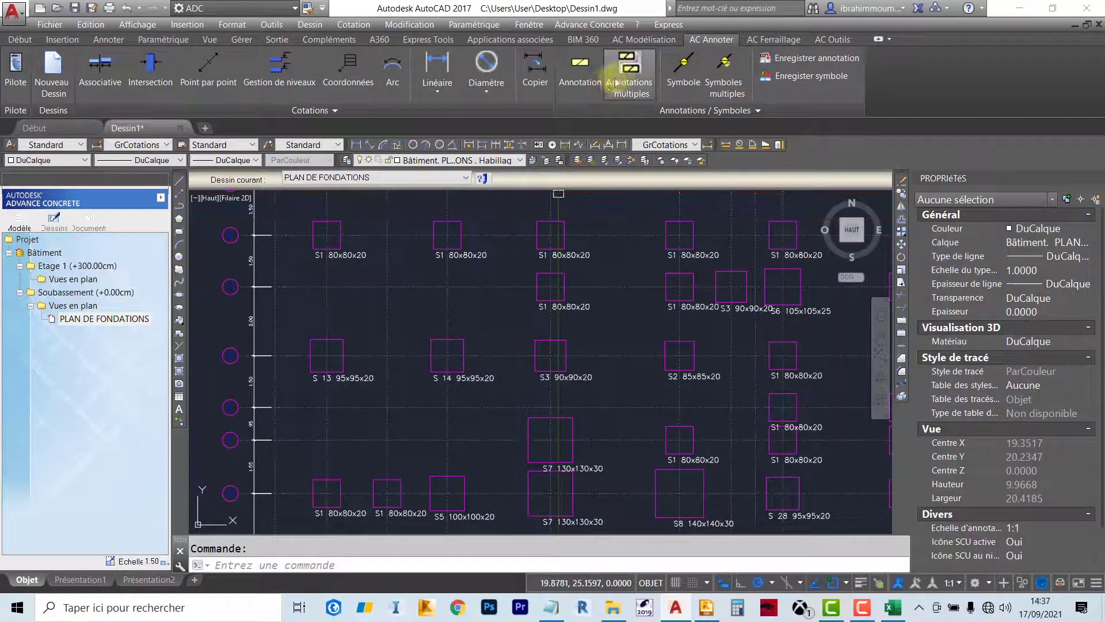
click(35, 229)
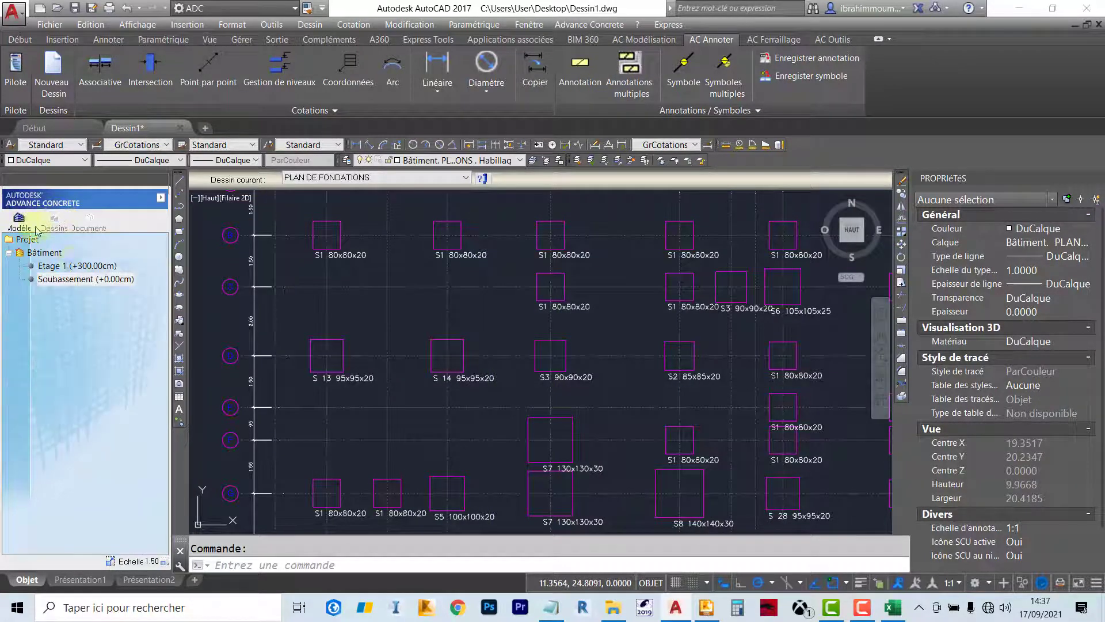
double_click(102, 279)
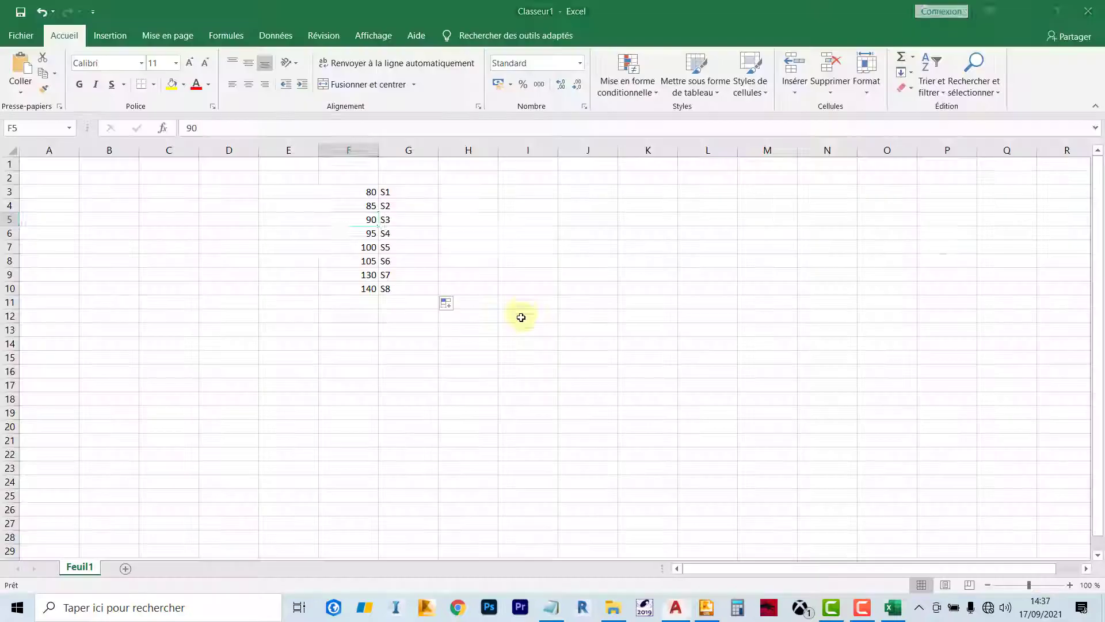
click(372, 238)
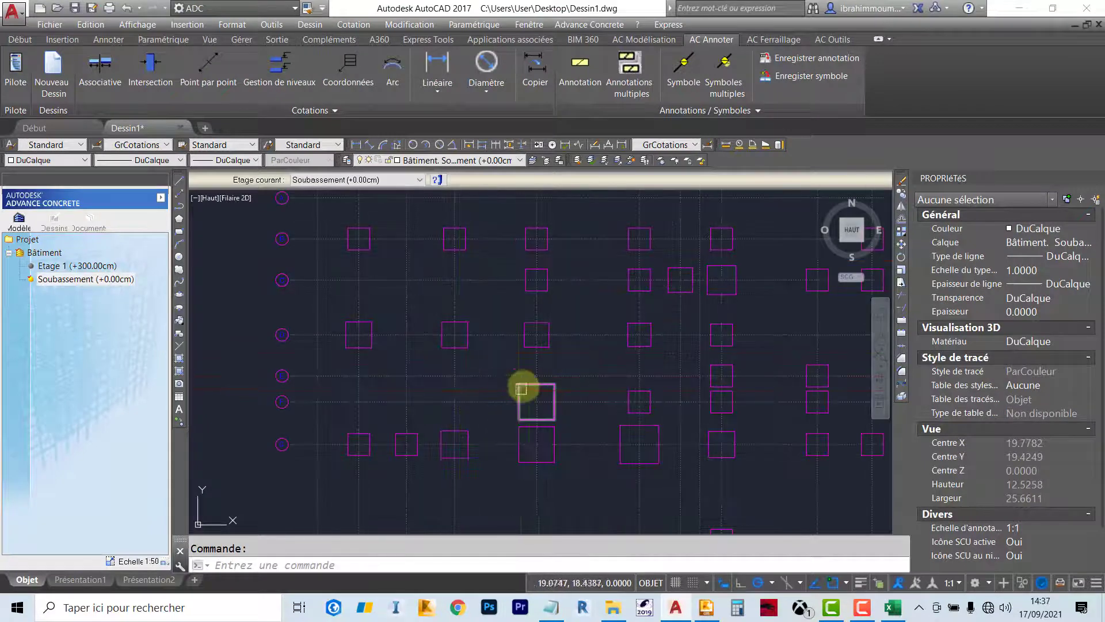
Quick-select every isolated footing (Semelle isolée) in the entire drawing whose volume equals P95x95x20
click(546, 346)
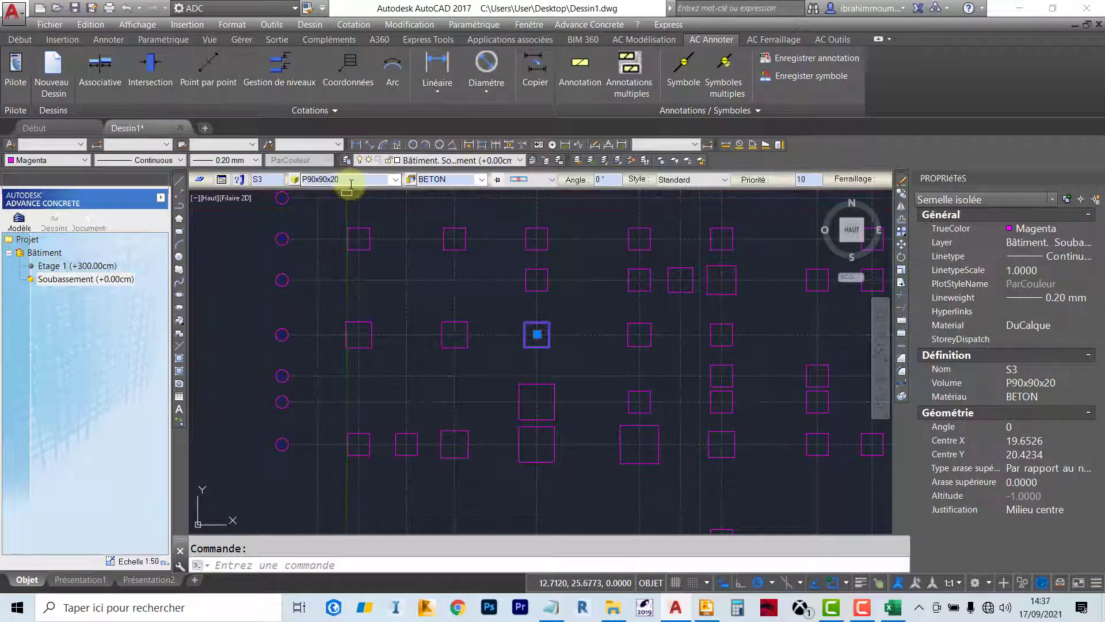
click(1095, 199)
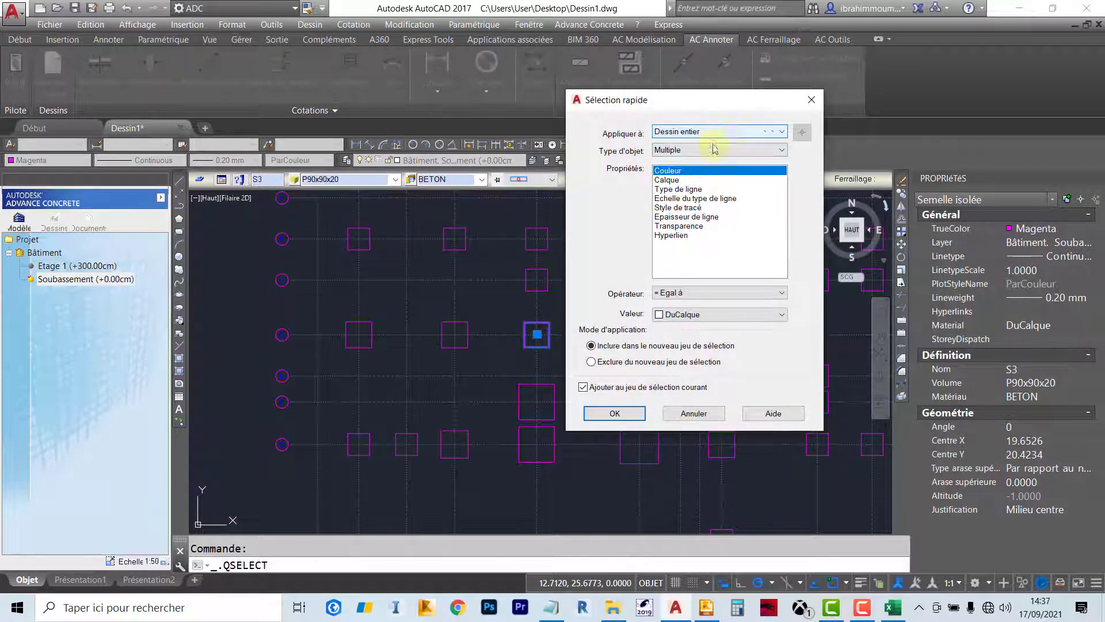
click(714, 148)
click(713, 181)
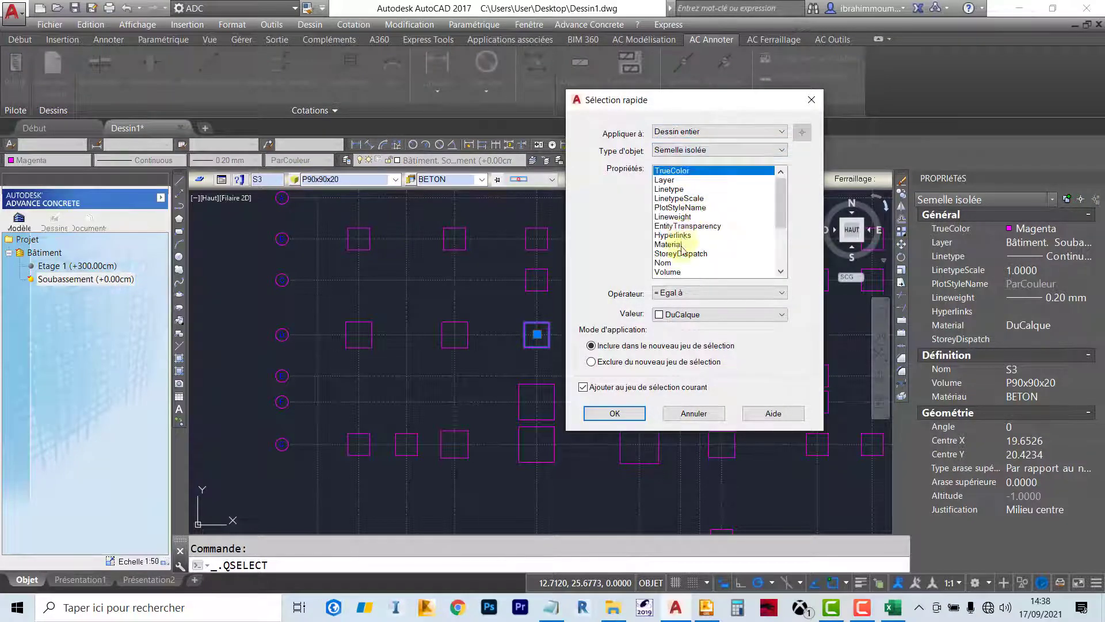
click(668, 272)
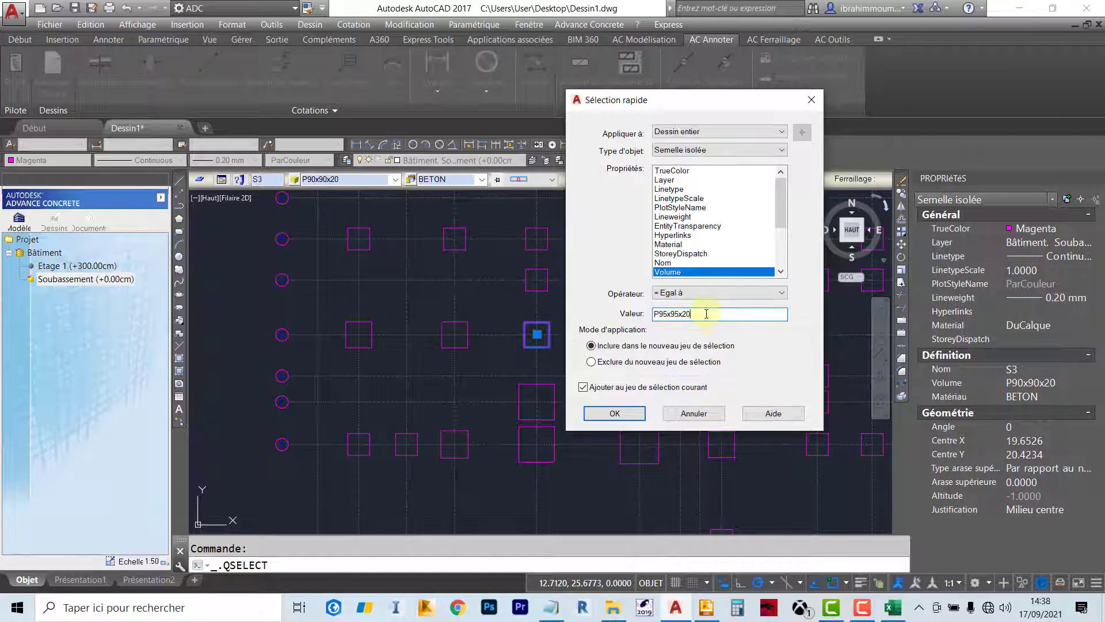
click(615, 413)
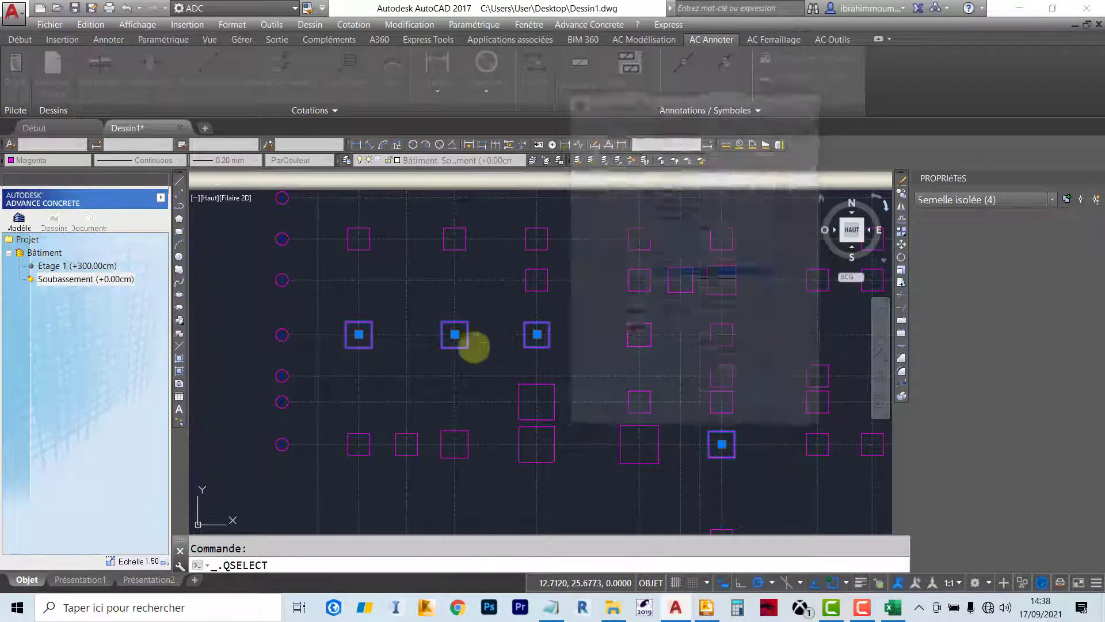
Remove the previously picked 90x90x20 footing from the selection, keeping only the 95x95x20 footings selected
scroll(511, 336, down, 3)
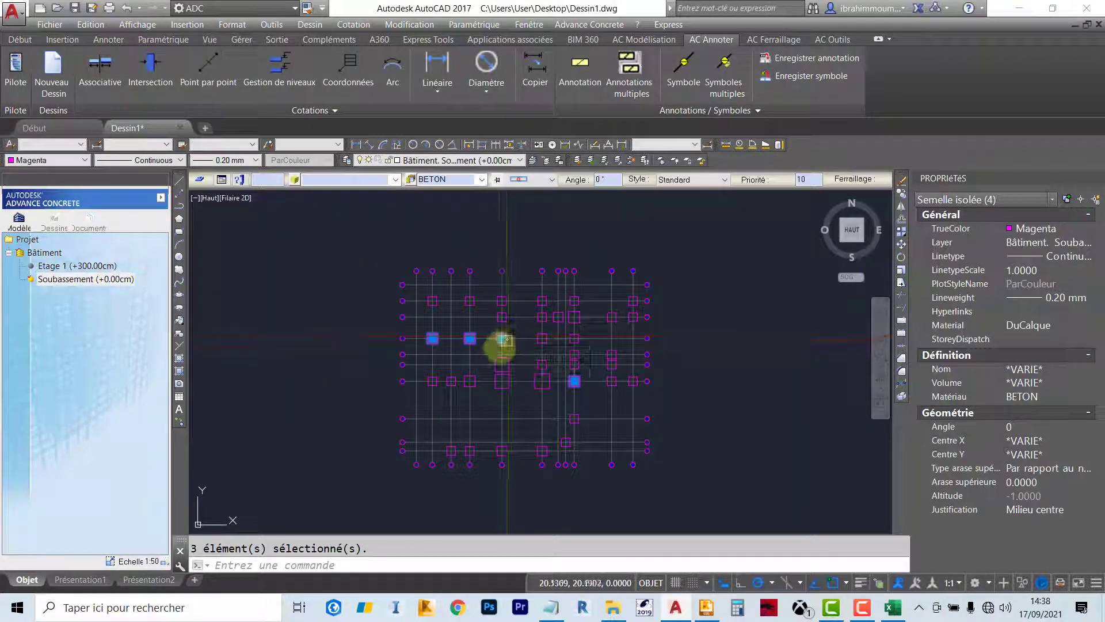
scroll(500, 343, up, 5)
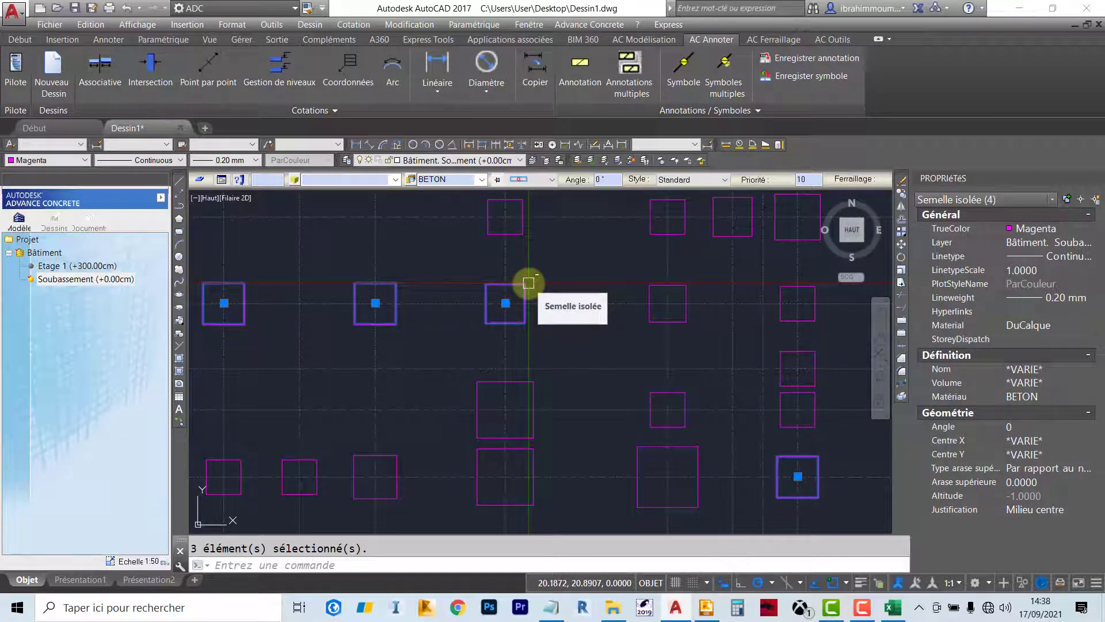
shift+click(528, 282)
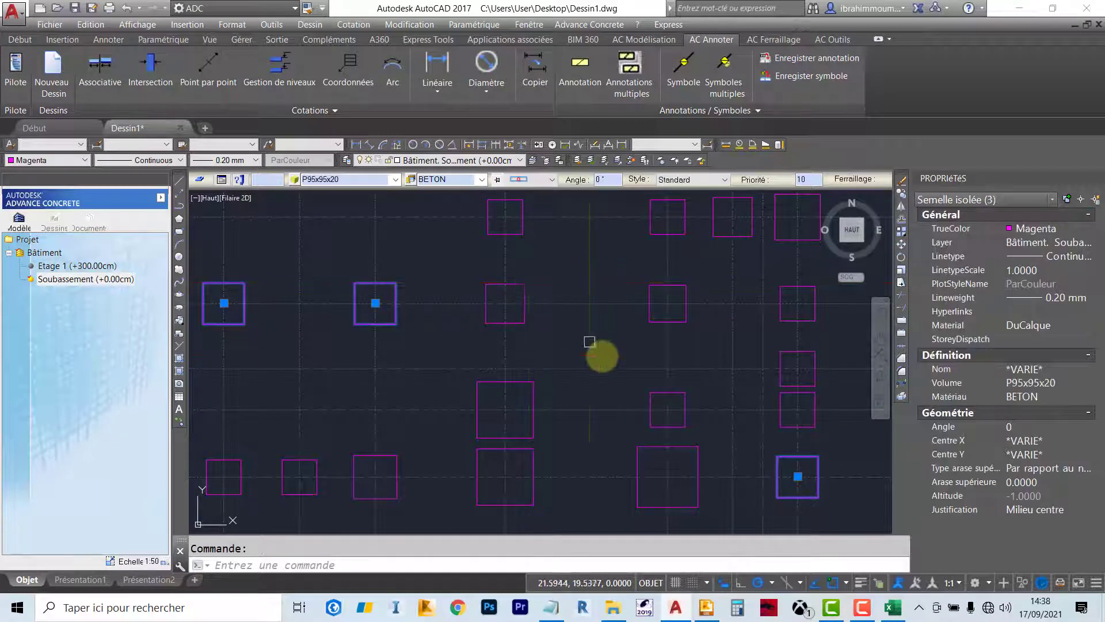
click(527, 283)
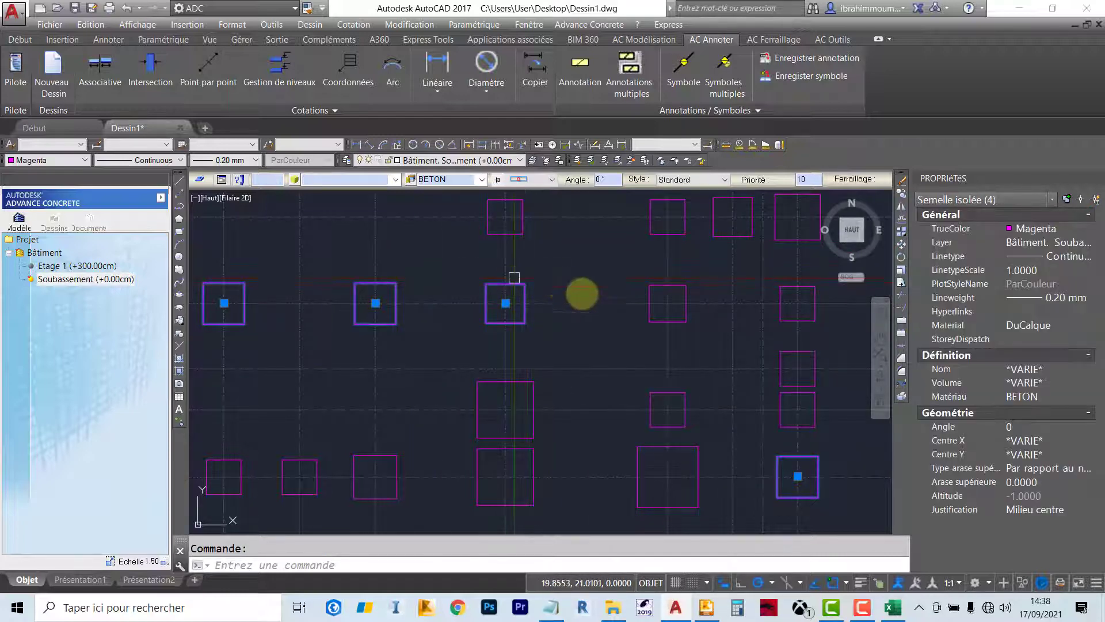
scroll(575, 310, down, 5)
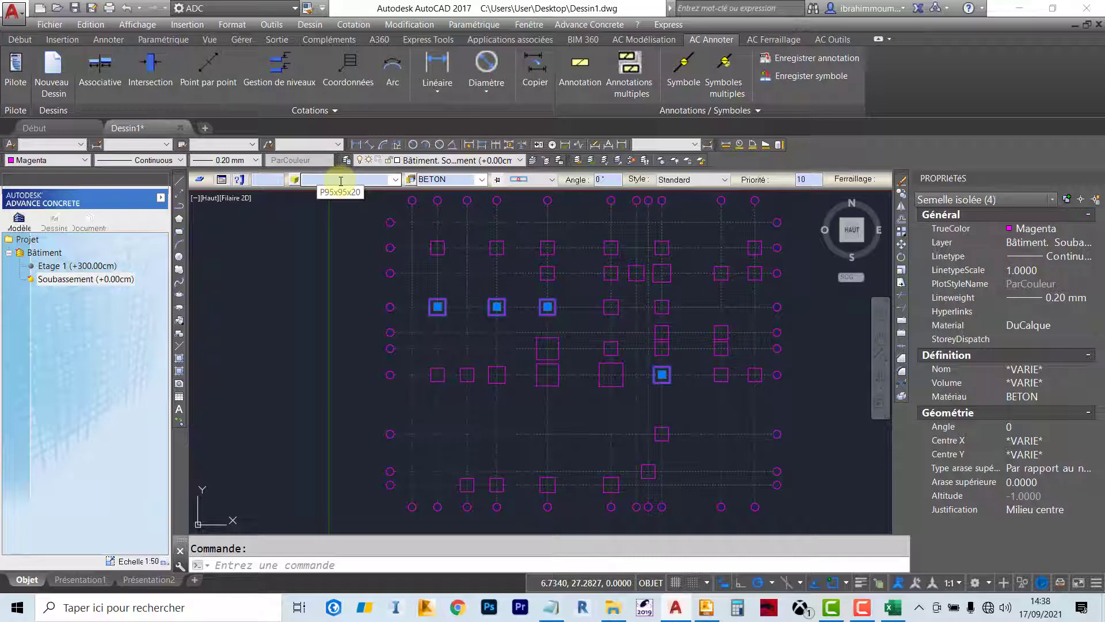
scroll(581, 320, up, 2)
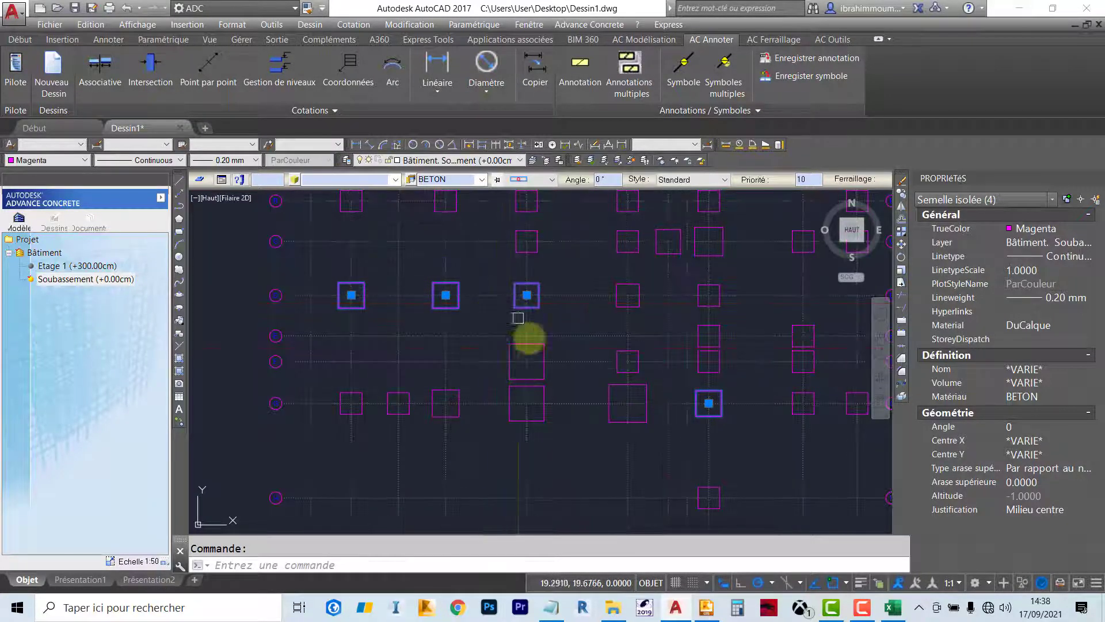
scroll(488, 278, up, 2)
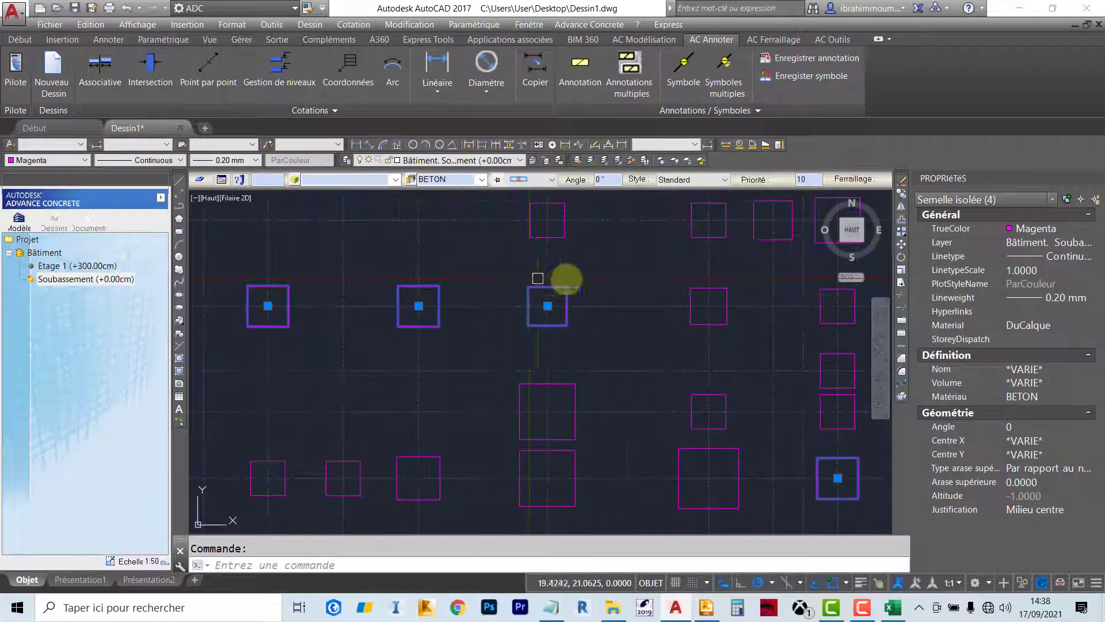
shift+click(567, 286)
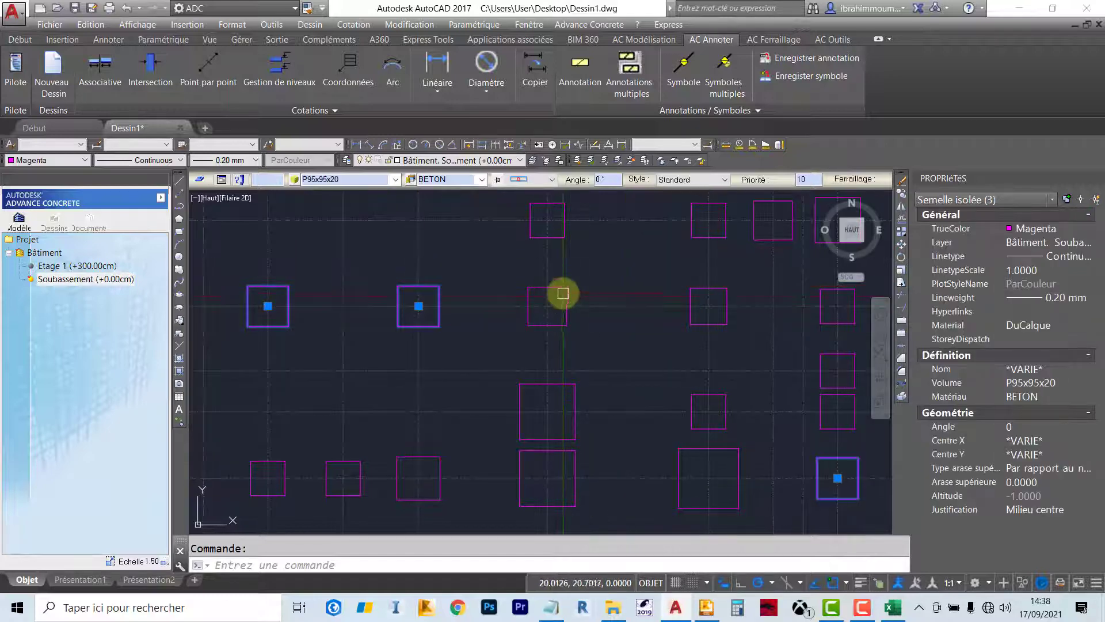
scroll(562, 291, down, 2)
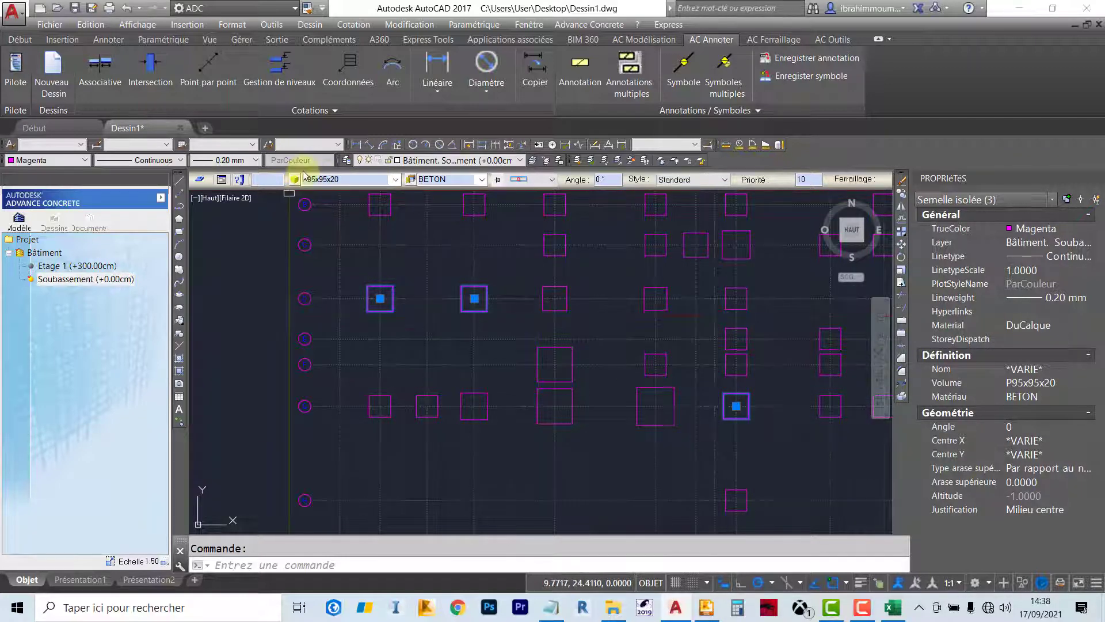
Consult the Excel naming table, rename the selected 95x95x20 footings as S4 and clear the selection
click(268, 179)
click(894, 612)
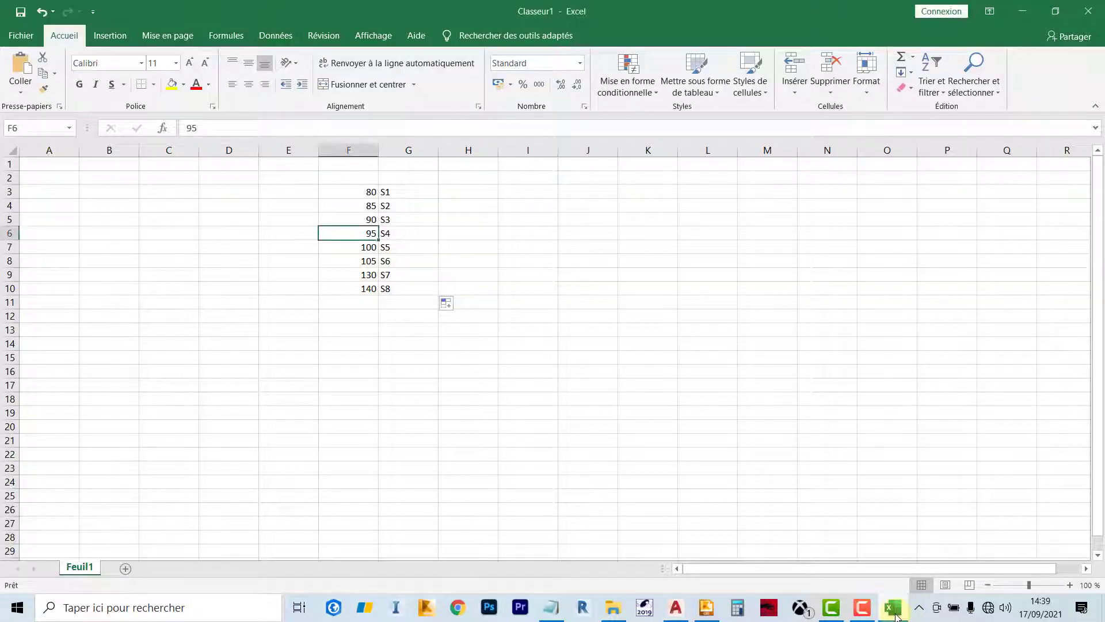
key(alt+Tab)
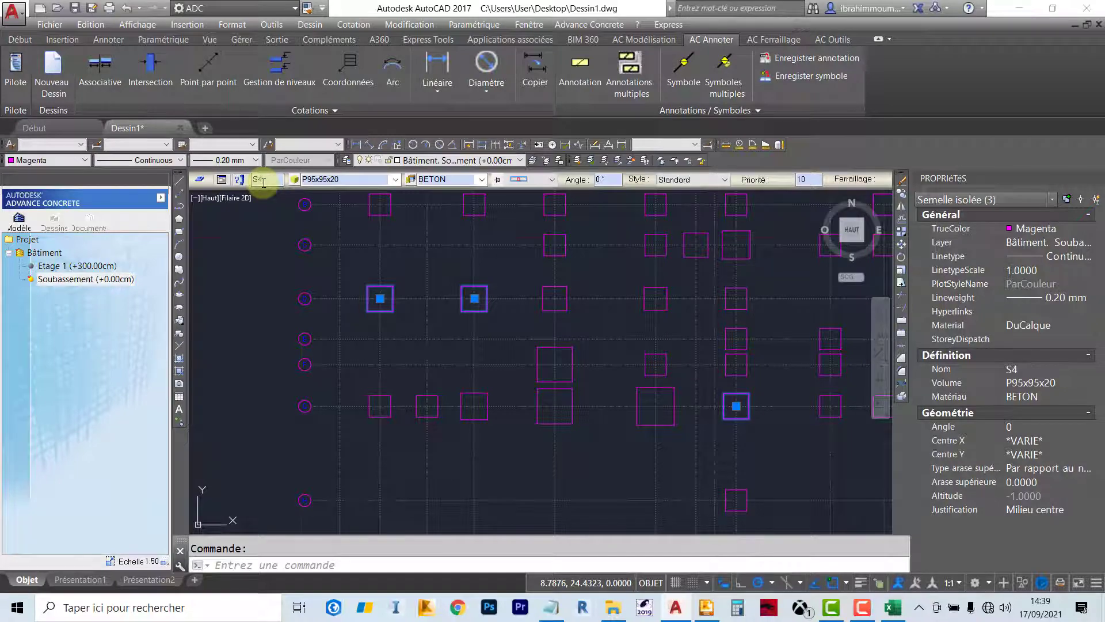
key(Escape)
Check the 100x100x20 footing's name against the size and name pairs in the Excel table
click(489, 395)
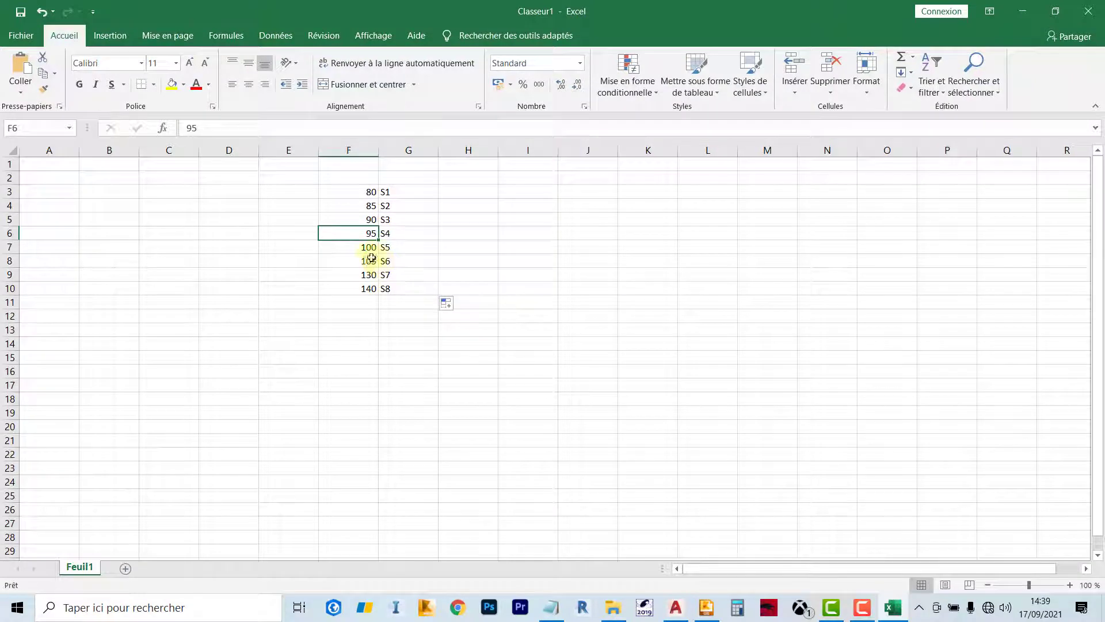
click(371, 259)
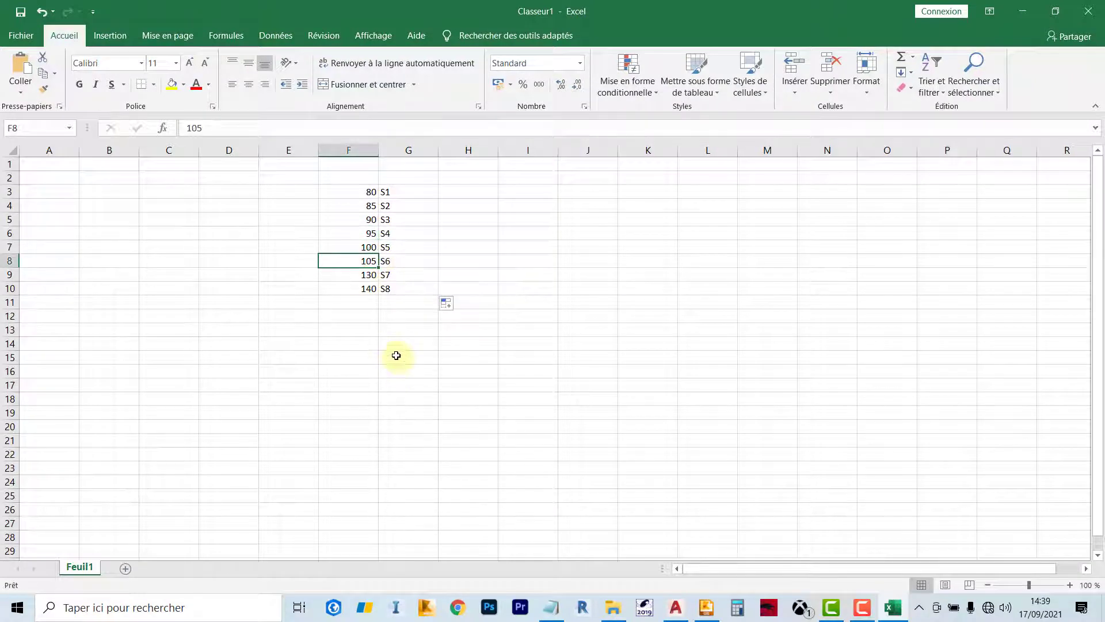
click(354, 285)
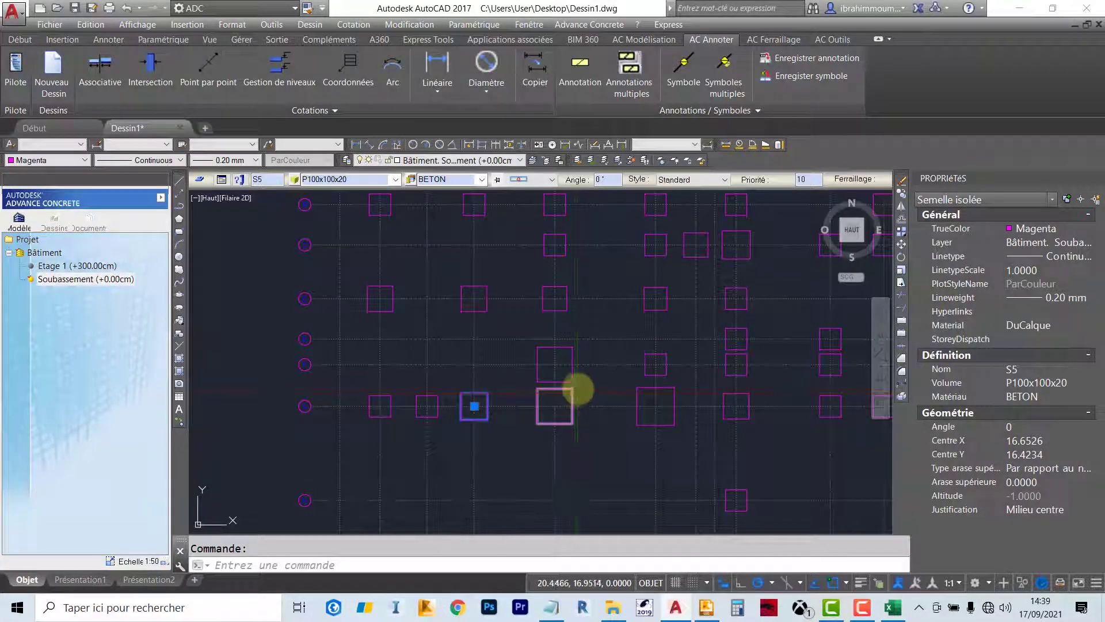
scroll(579, 390, up, 2)
key(Escape)
click(599, 383)
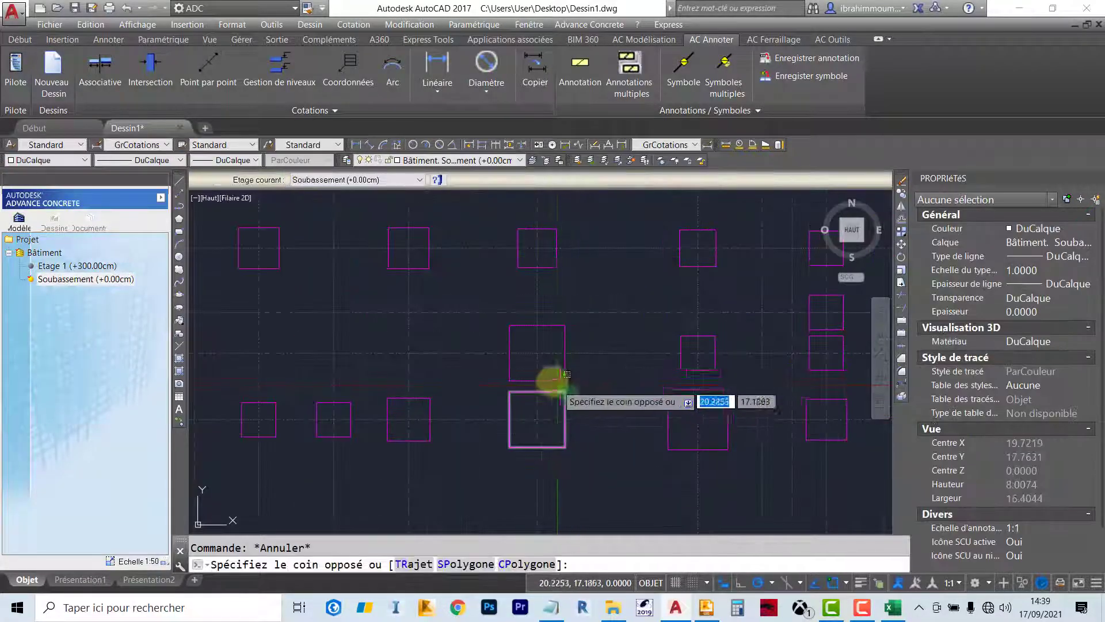
click(620, 406)
key(Escape)
Reopen the PLAN DE FONDATIONS drawing of the Soubassement level
click(86, 278)
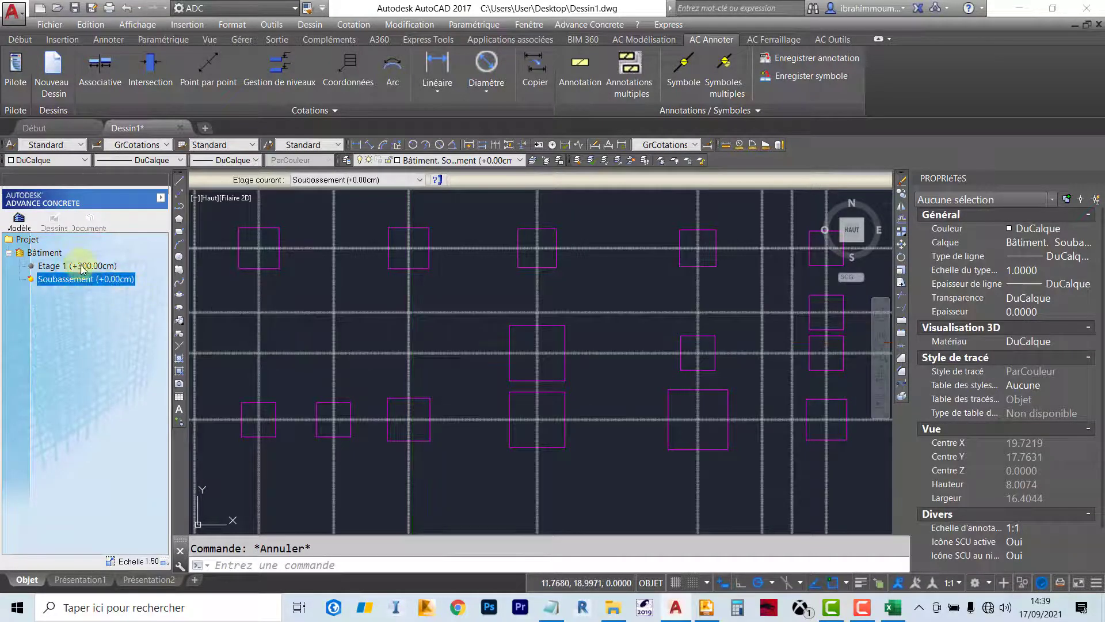
click(55, 218)
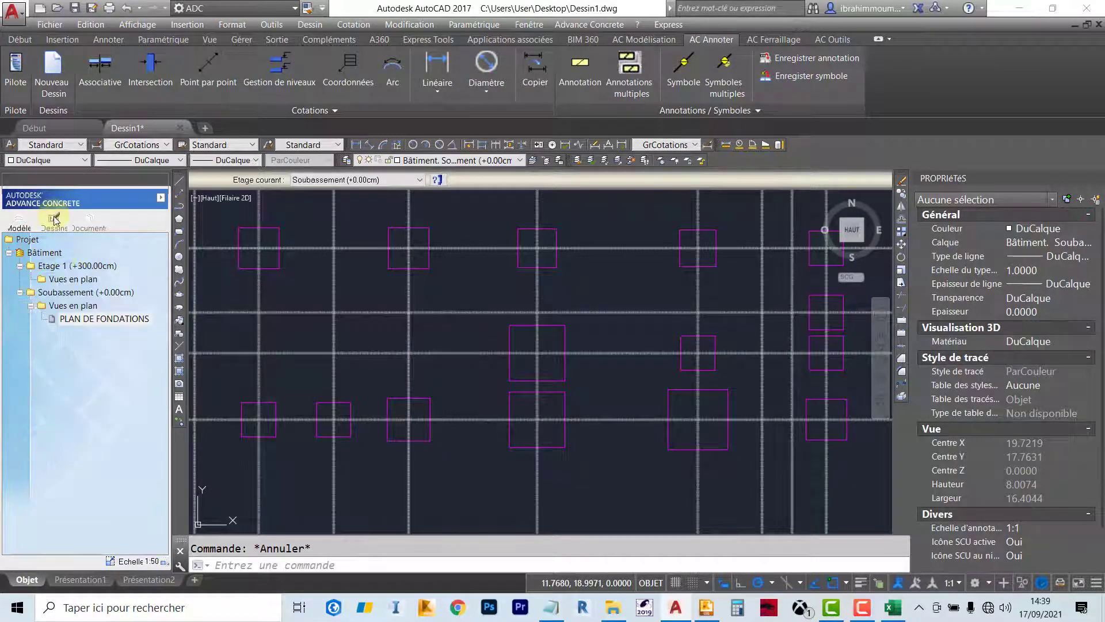
double_click(77, 320)
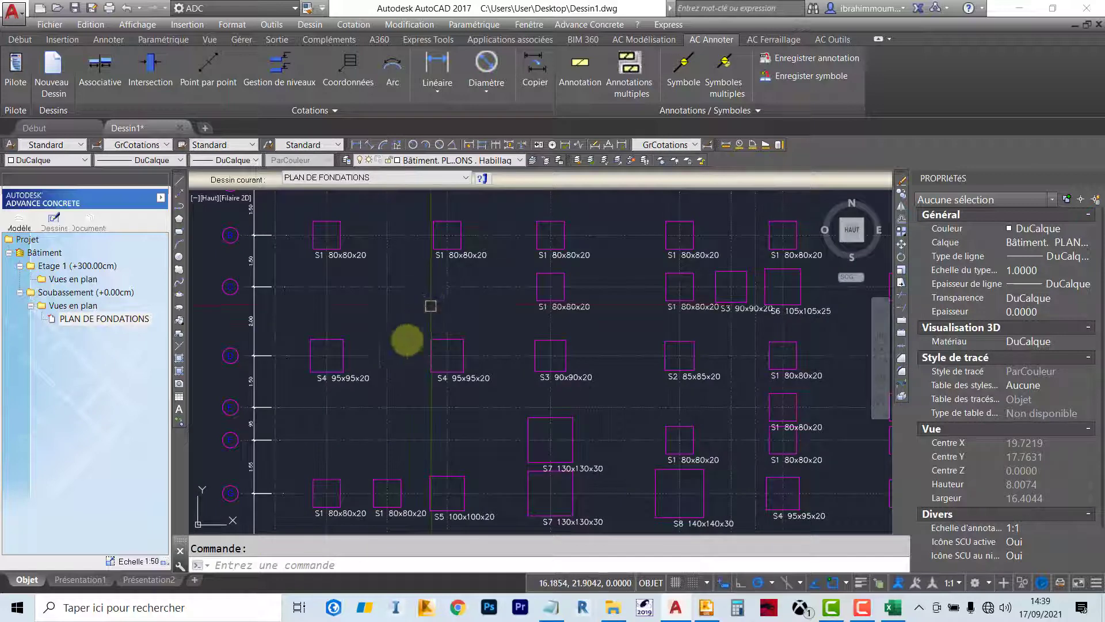
Examine the name and section labels of the footings across the whole foundation plan
scroll(431, 305, down, 5)
scroll(526, 442, up, 6)
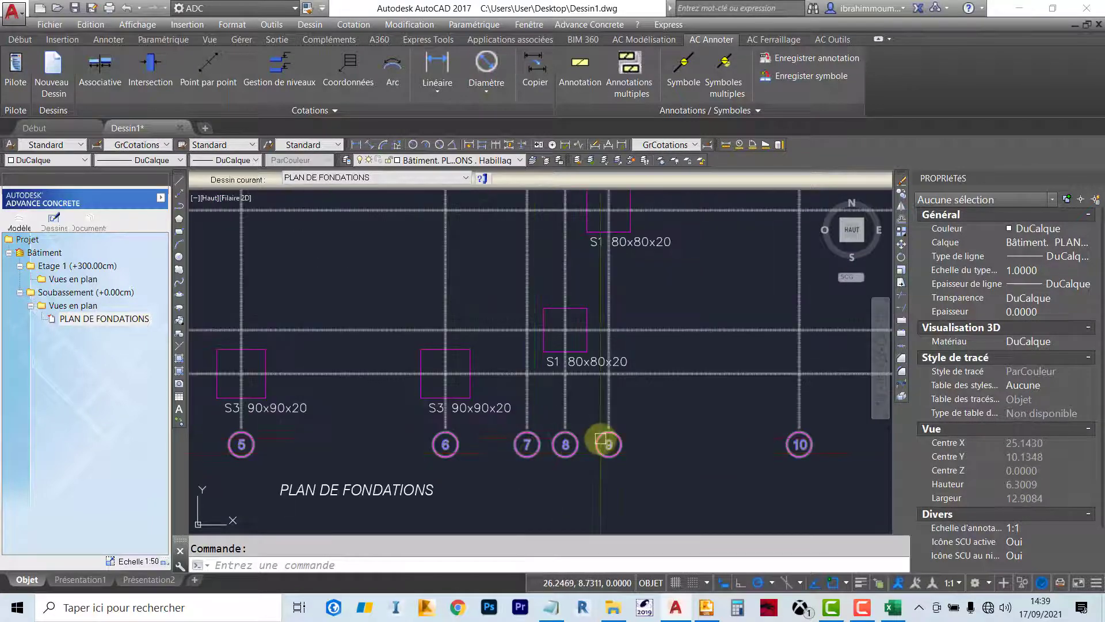
scroll(603, 440, down, 2)
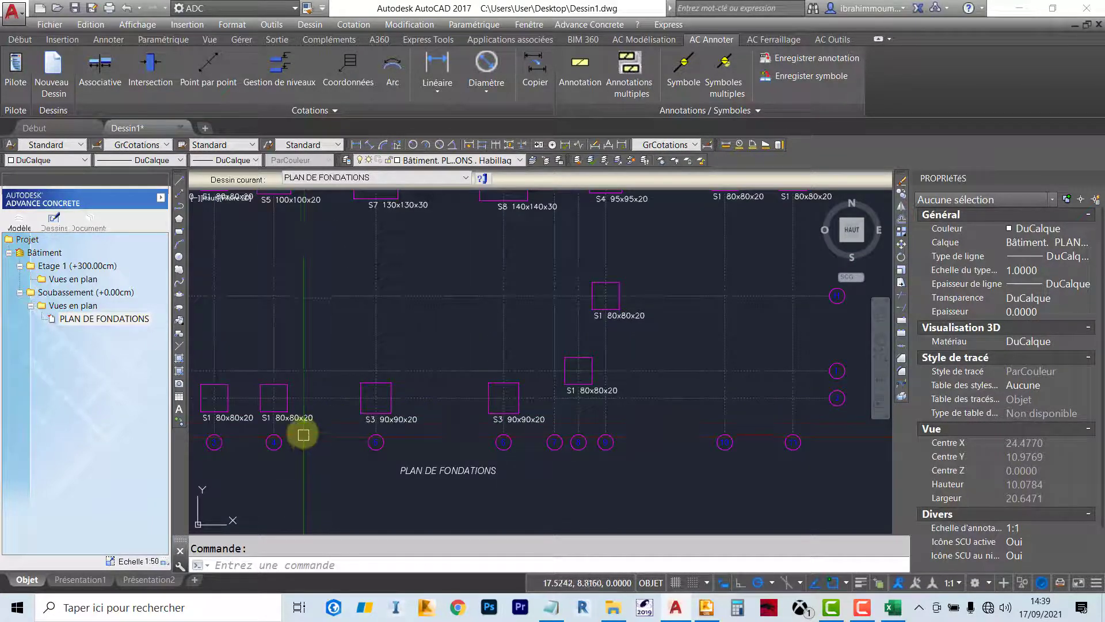
scroll(414, 454, down, 3)
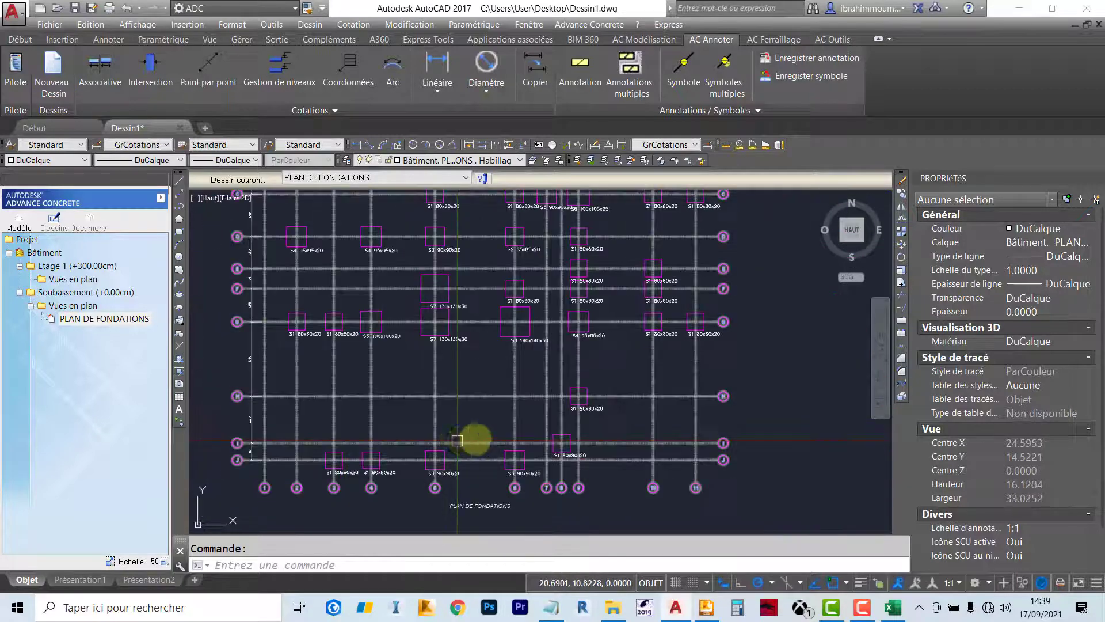
scroll(545, 382, up, 1)
scroll(548, 424, up, 2)
scroll(363, 230, up, 2)
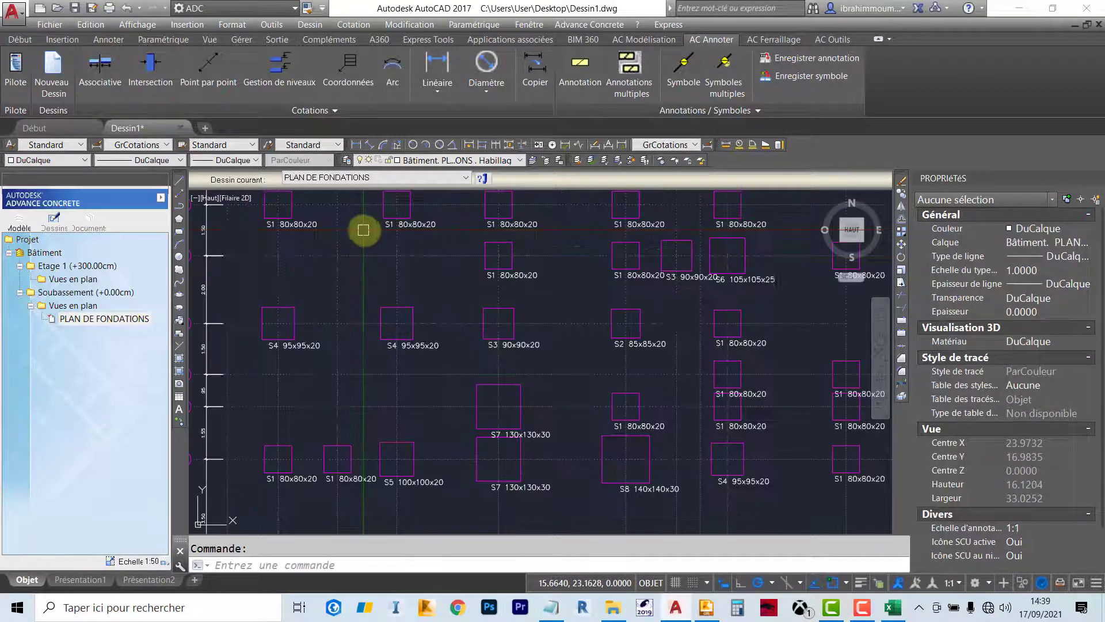
scroll(454, 271, down, 1)
scroll(545, 353, down, 2)
scroll(434, 291, down, 1)
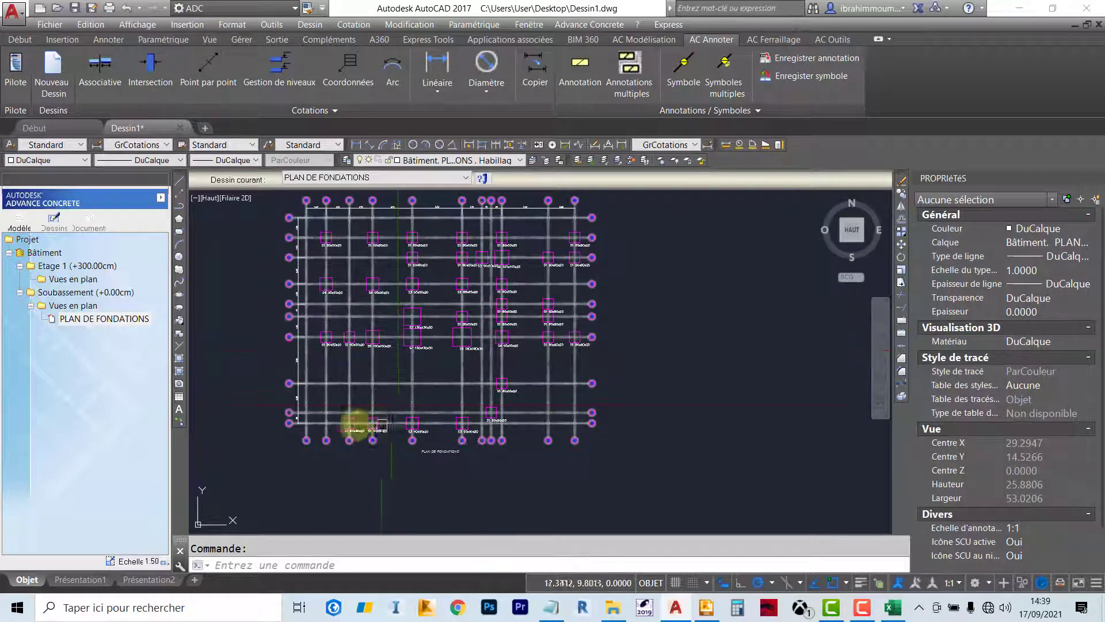
scroll(357, 426, up, 3)
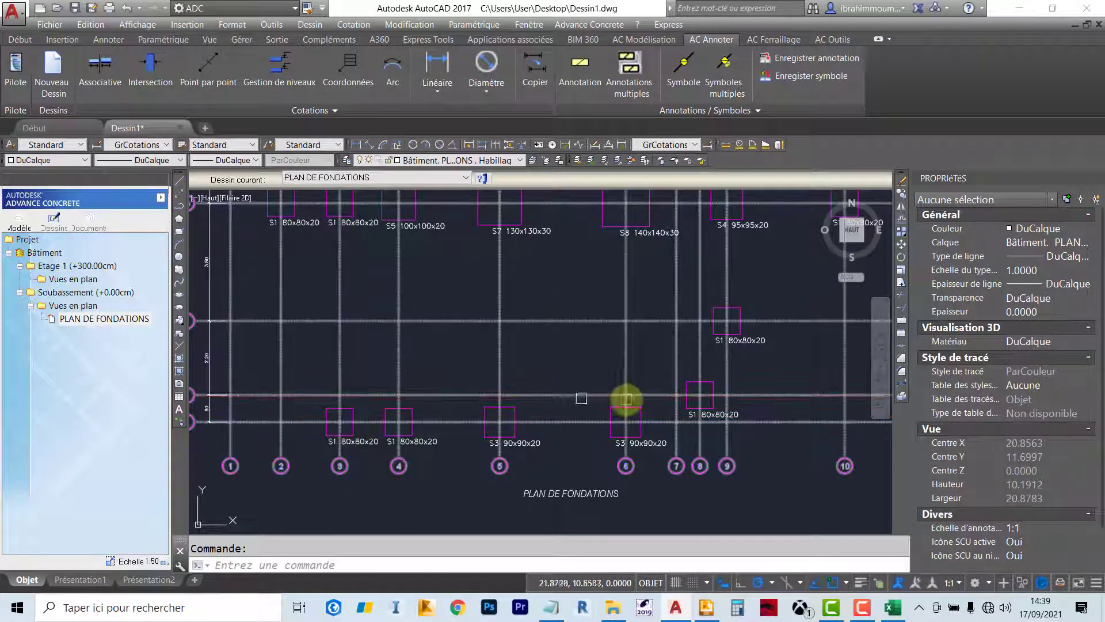
Inspect the two isolated S1 footings on axes 8 and 9, selecting both to compare their name and section, and clear the selection
scroll(751, 322, up, 2)
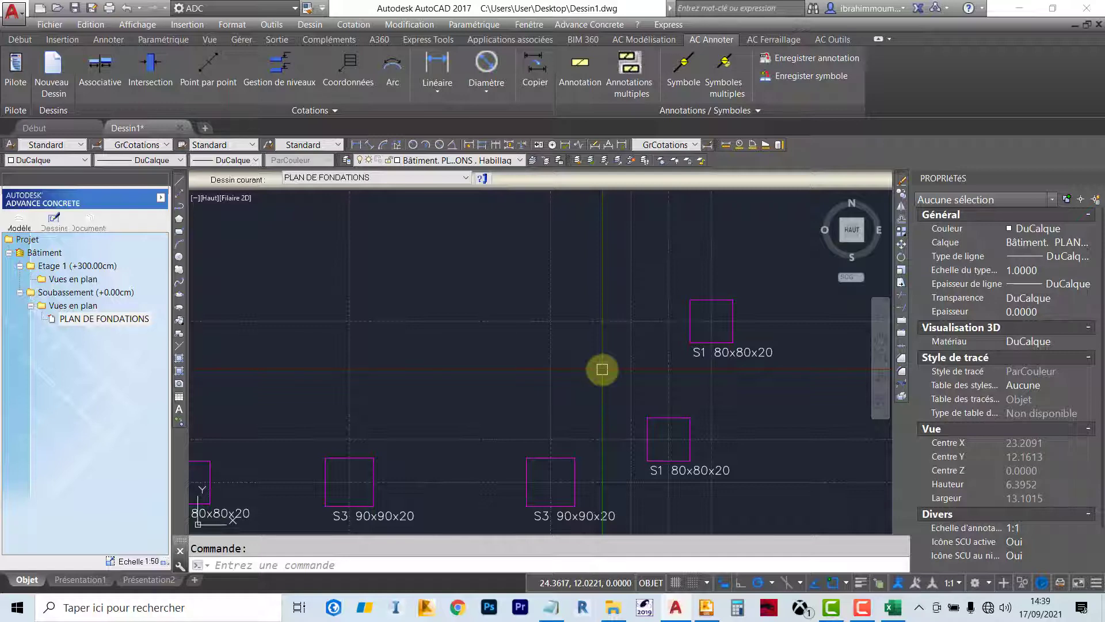
scroll(602, 369, down, 2)
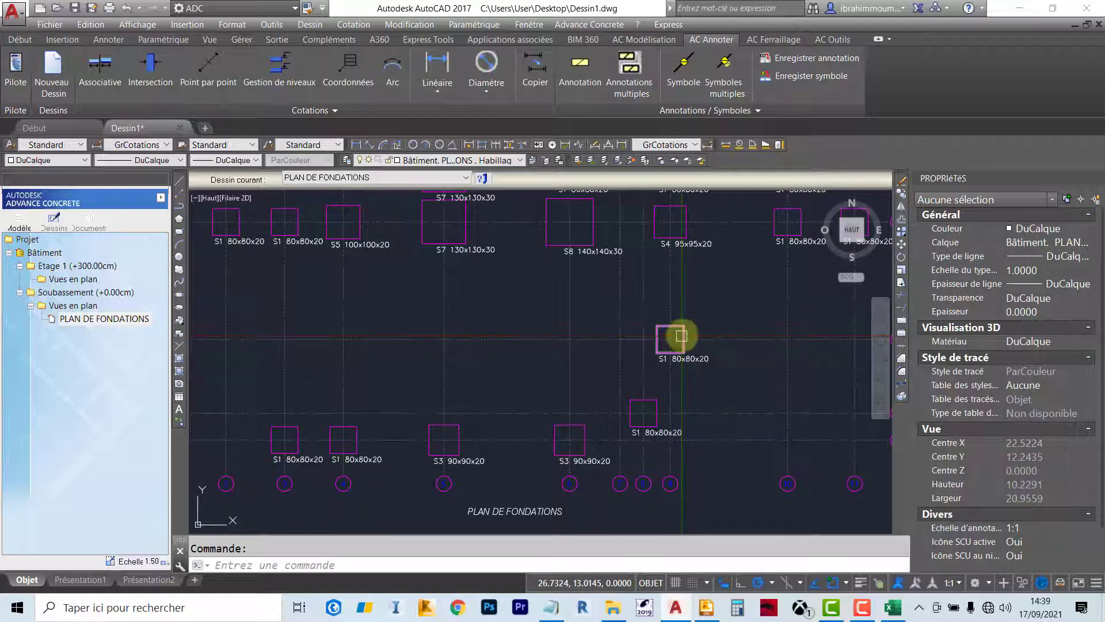
middle_drag(654, 328, 602, 379)
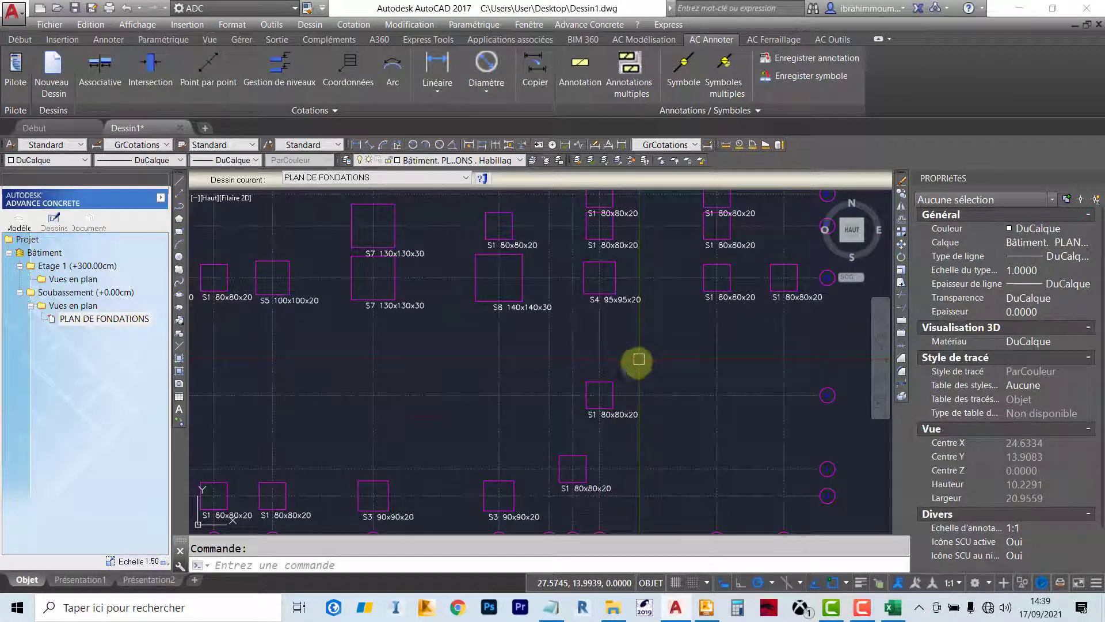
scroll(609, 439, up, 4)
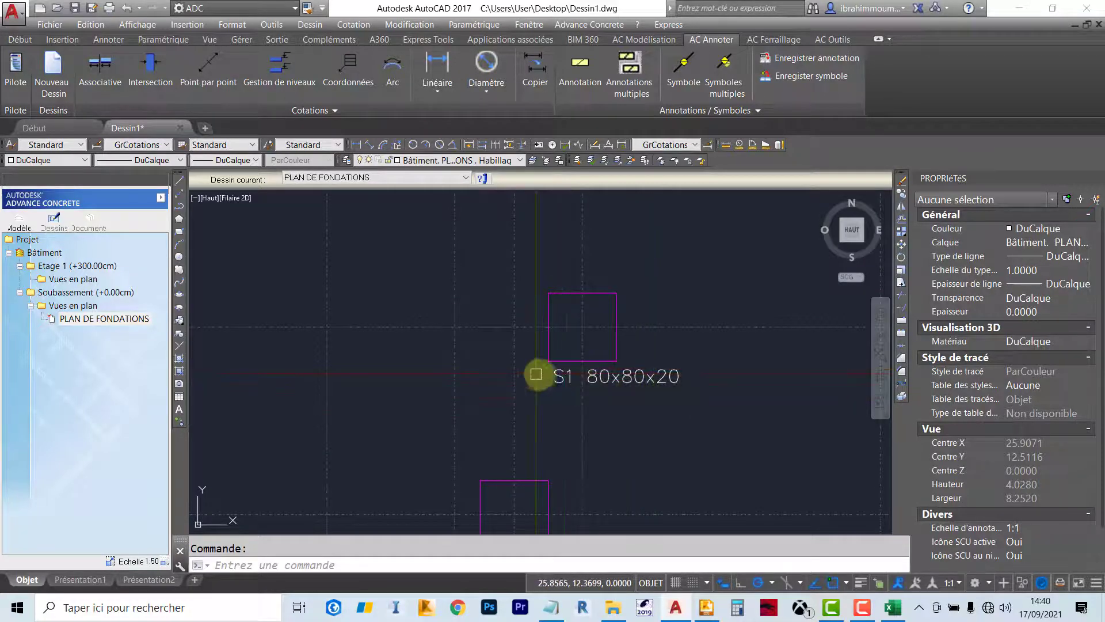
scroll(552, 375, down, 2)
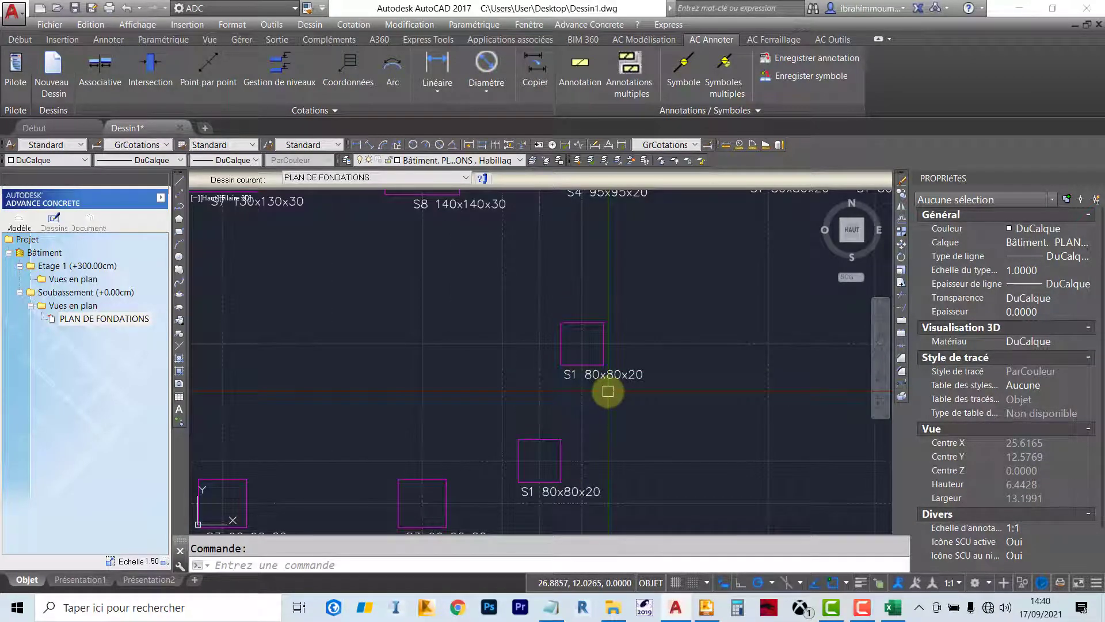
mouse_move(617, 382)
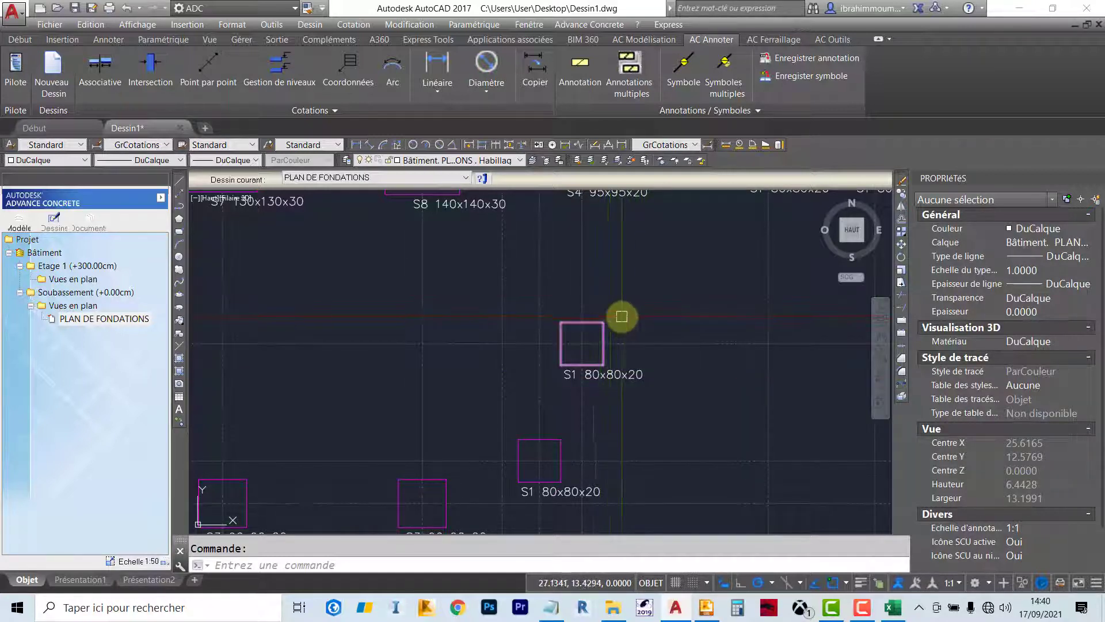
scroll(610, 403, down, 3)
scroll(577, 459, up, 3)
click(569, 391)
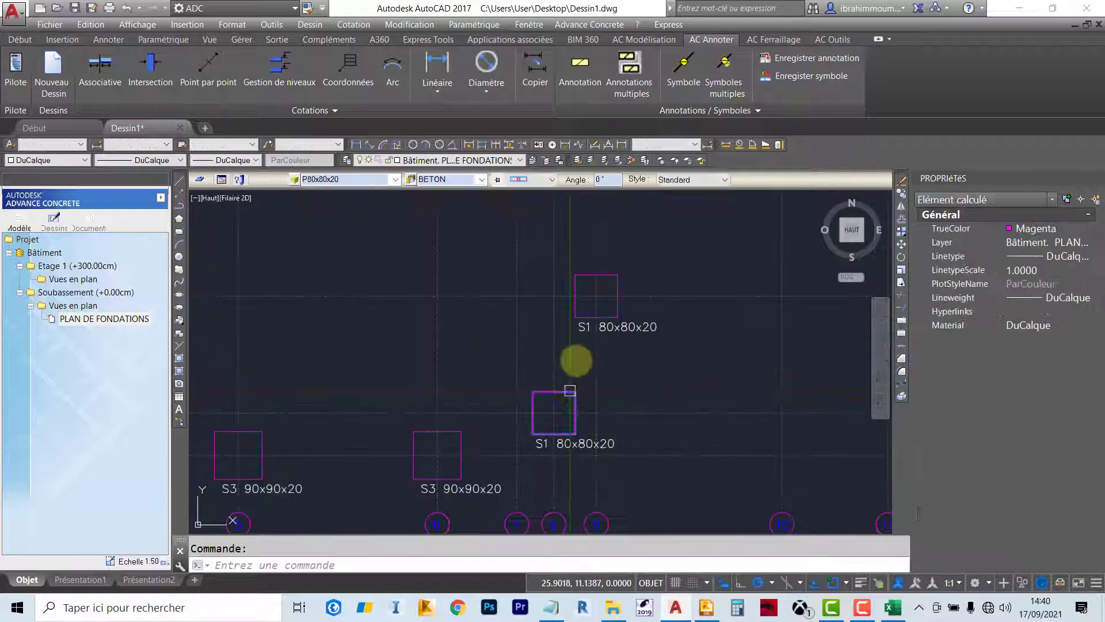
click(617, 289)
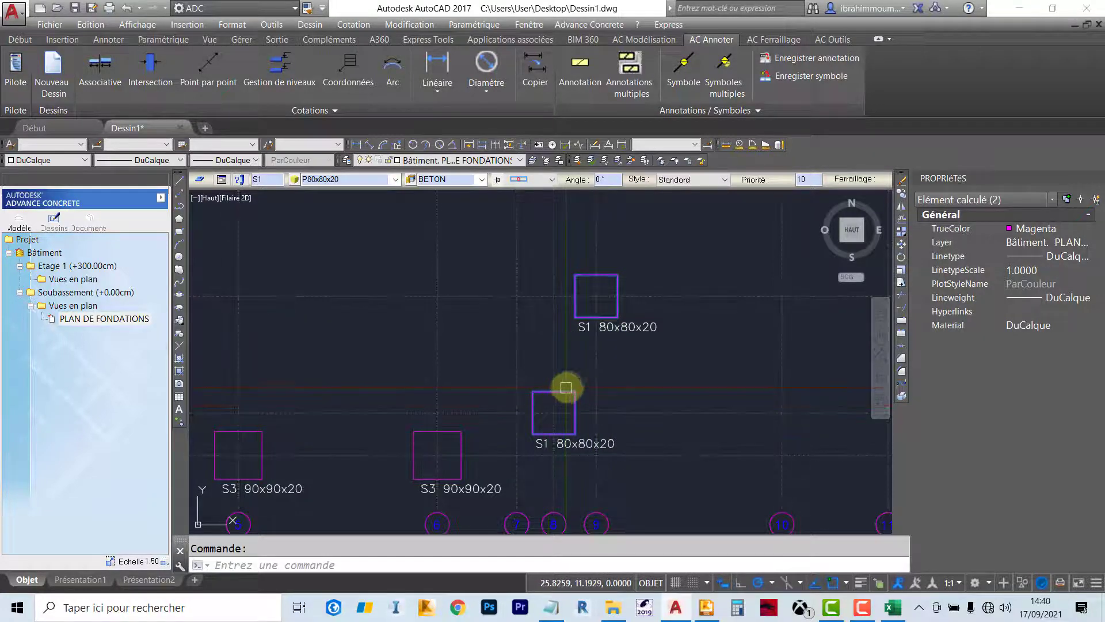
key(Escape)
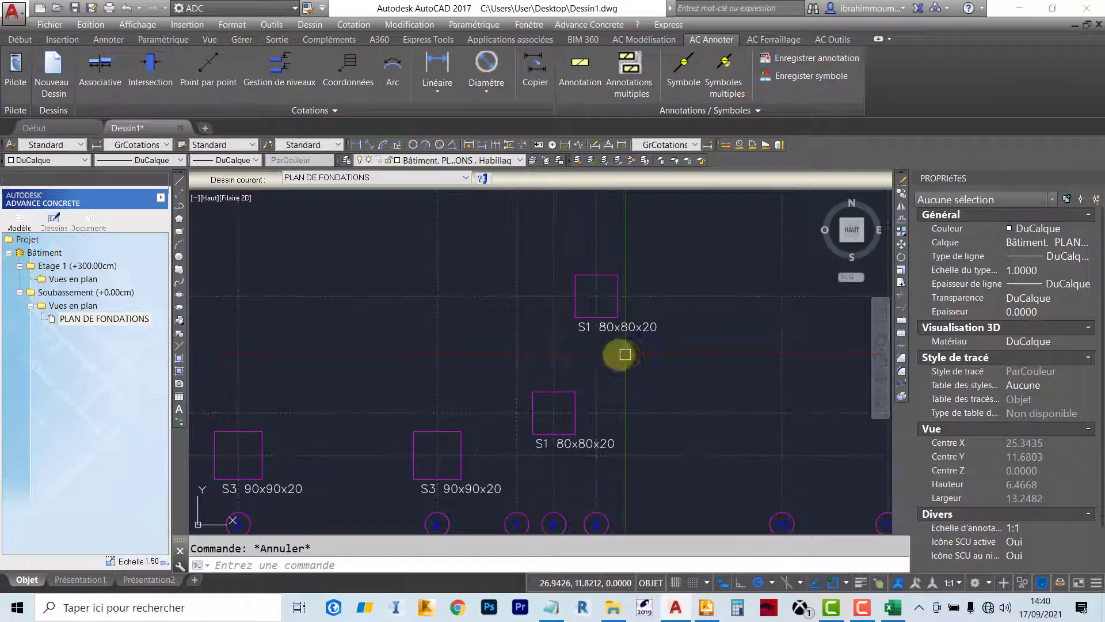
Review the overall foundation plan layout and check the footing labels in the upper rows of the grid
scroll(507, 346, down, 8)
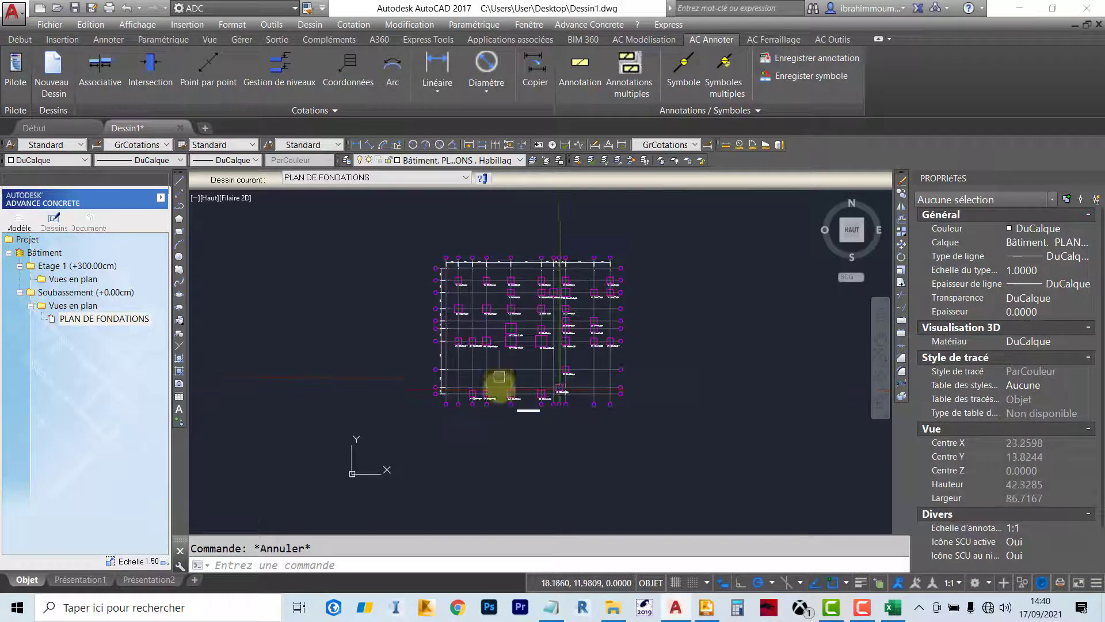
scroll(499, 377, up, 2)
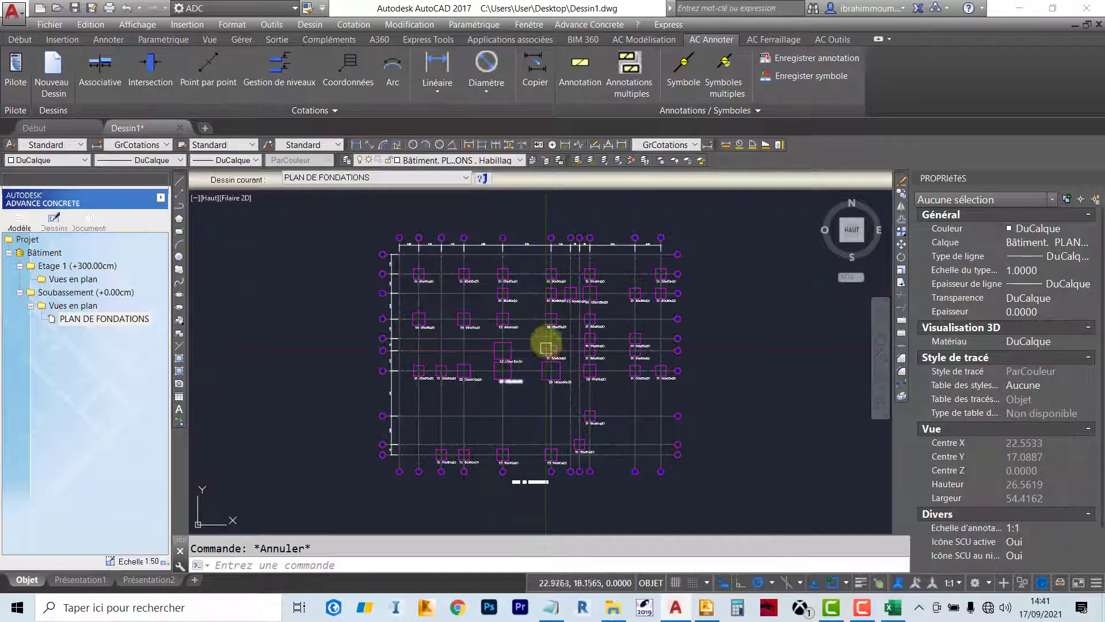
scroll(545, 347, up, 3)
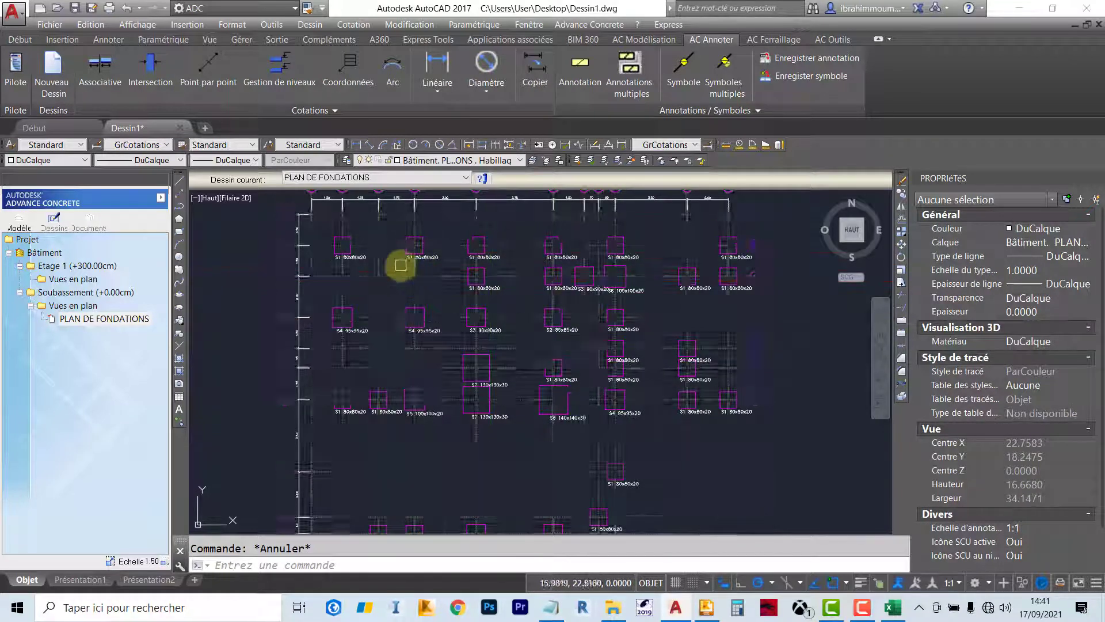
scroll(402, 260, up, 3)
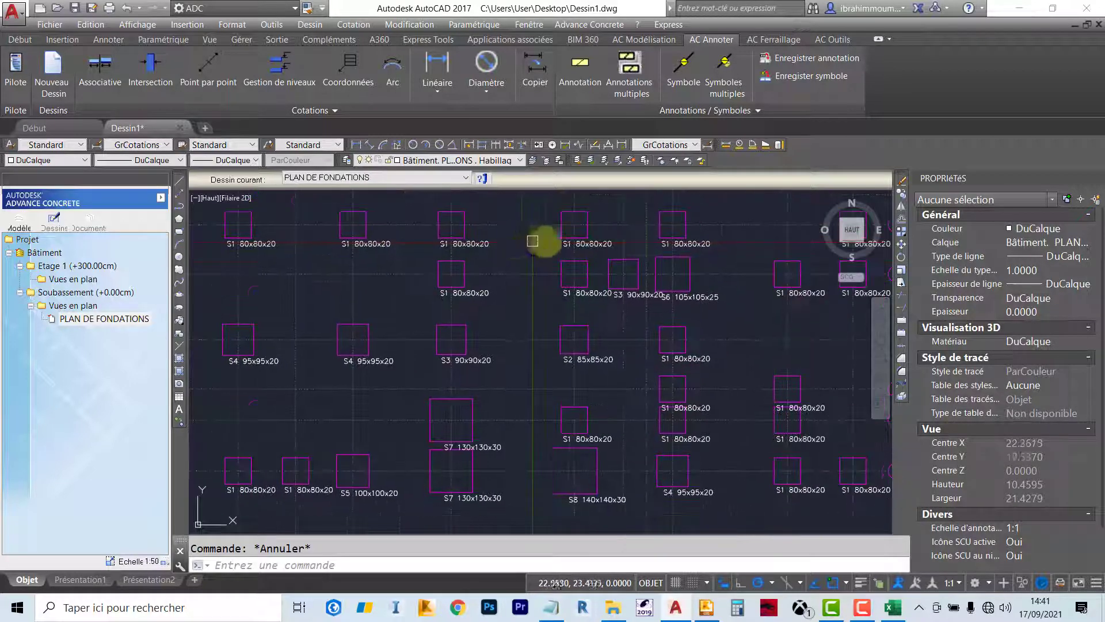
scroll(538, 240, down, 3)
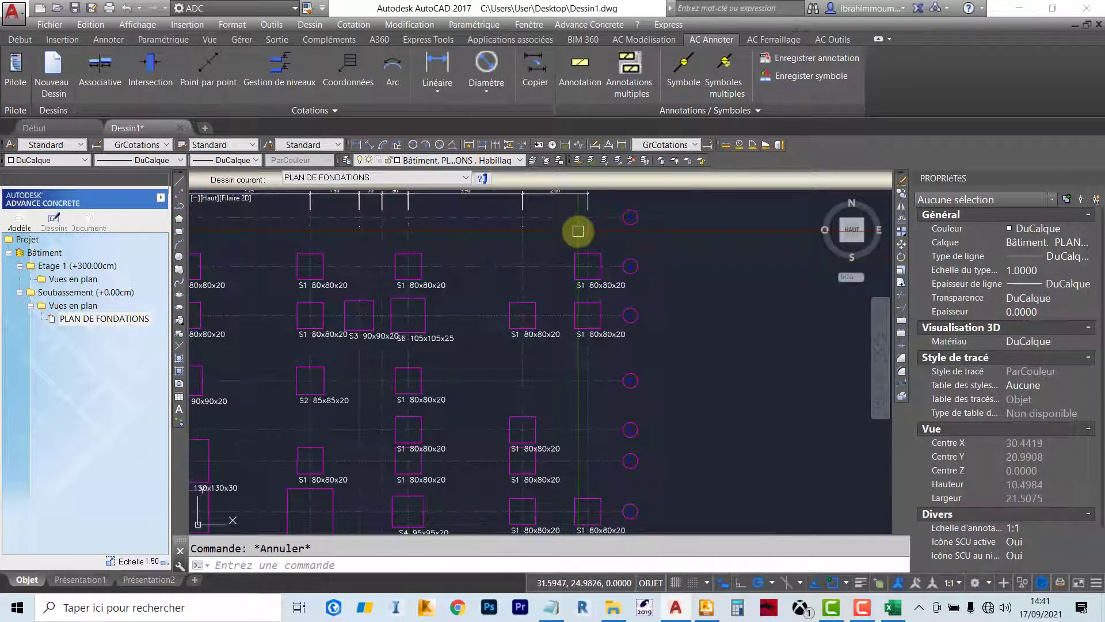
scroll(598, 276, down, 3)
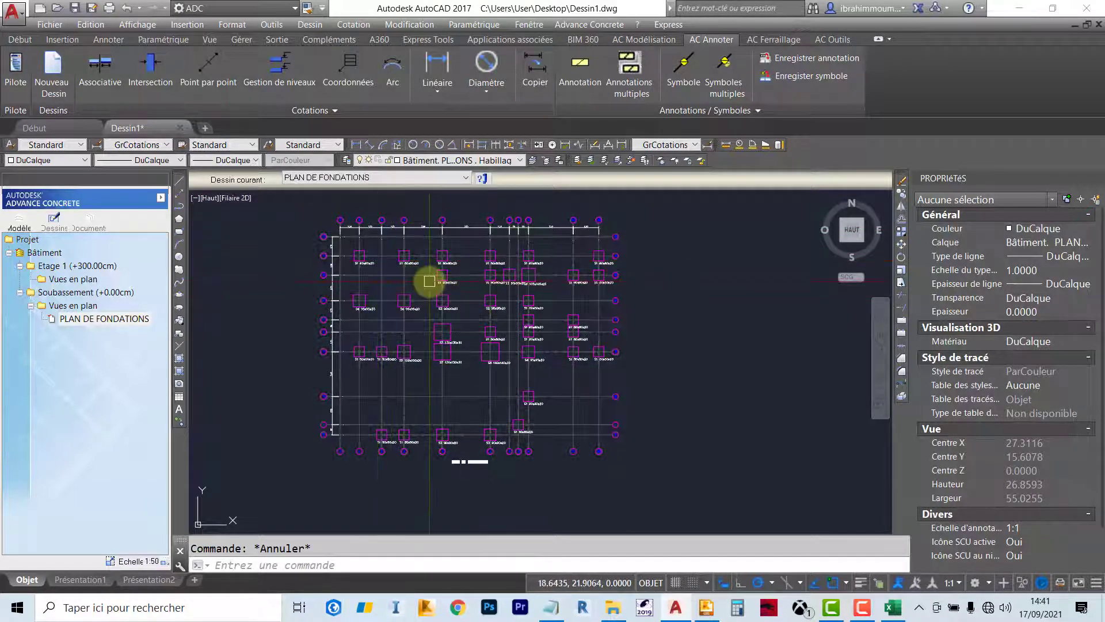
scroll(440, 265, up, 3)
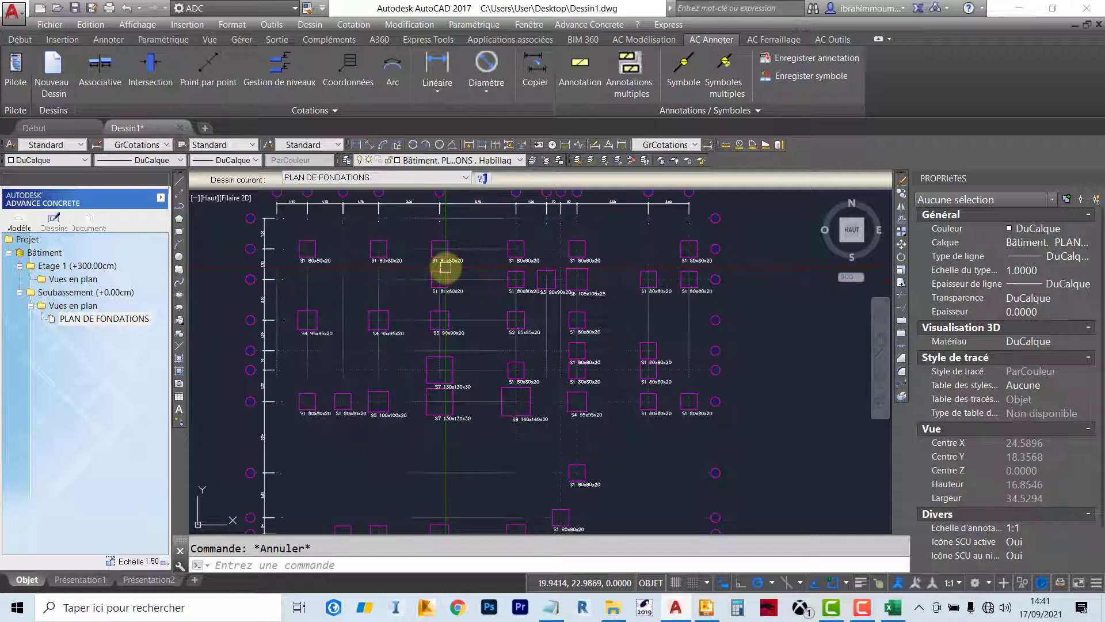
scroll(476, 272, down, 3)
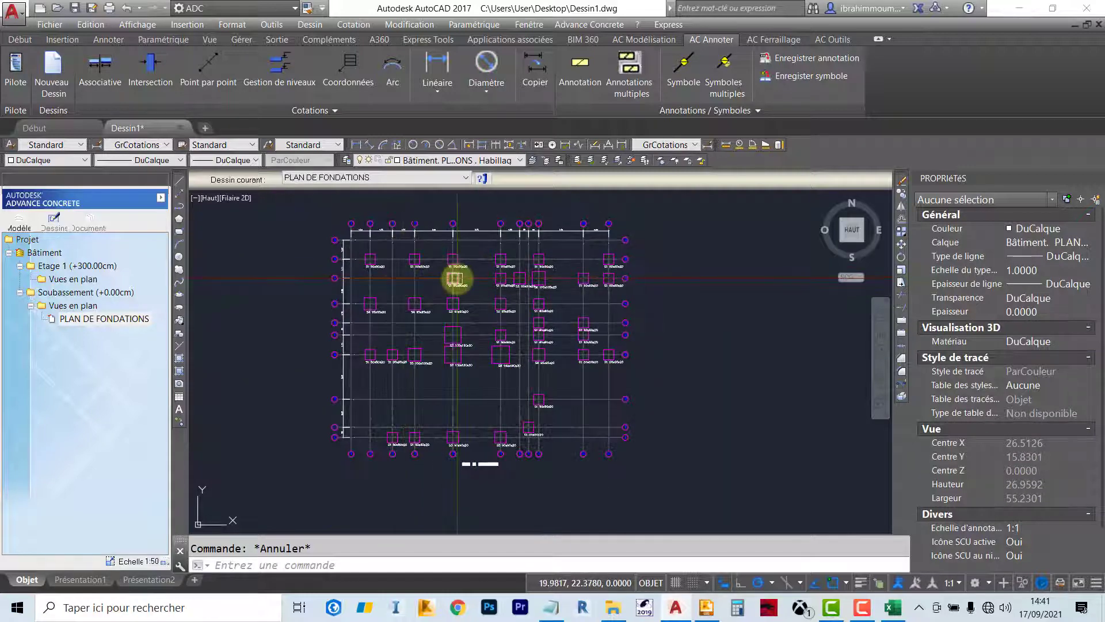